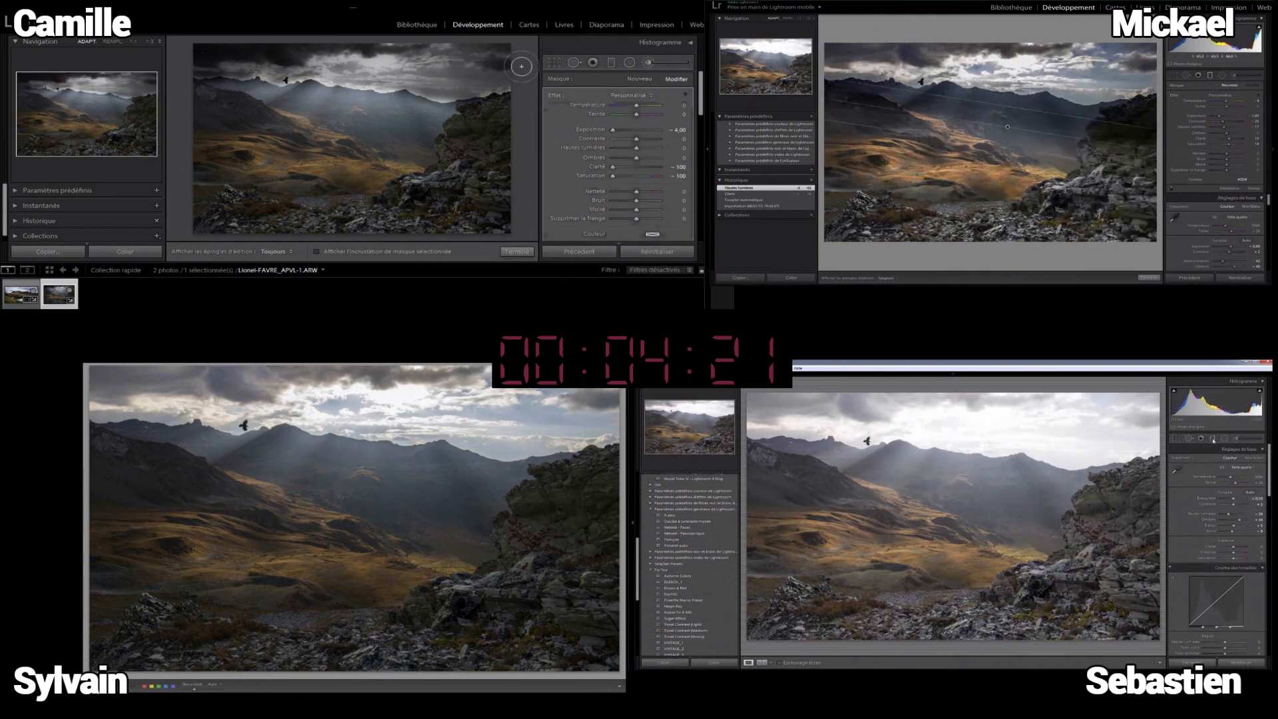
Step: Neutralise the sky brush mask's exposure, clarity and saturation, and set its contrast to 51 and highlights to -69
double_click(611, 130)
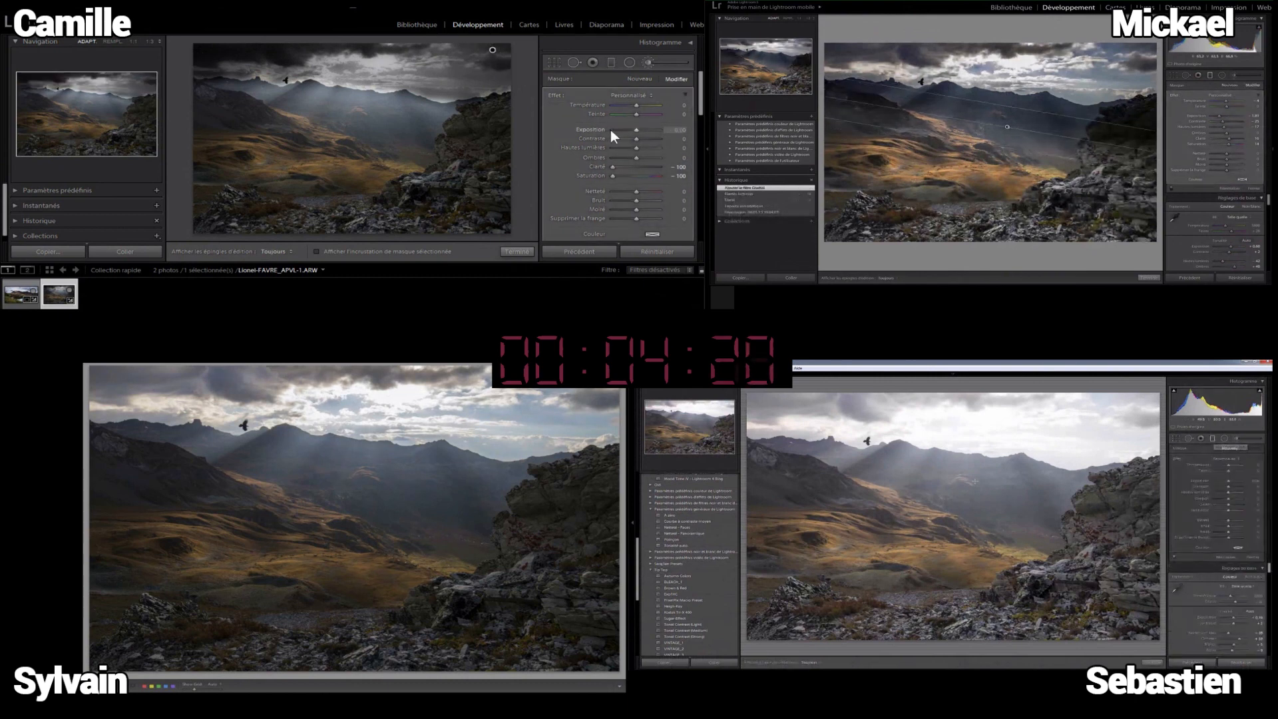
double_click(609, 167)
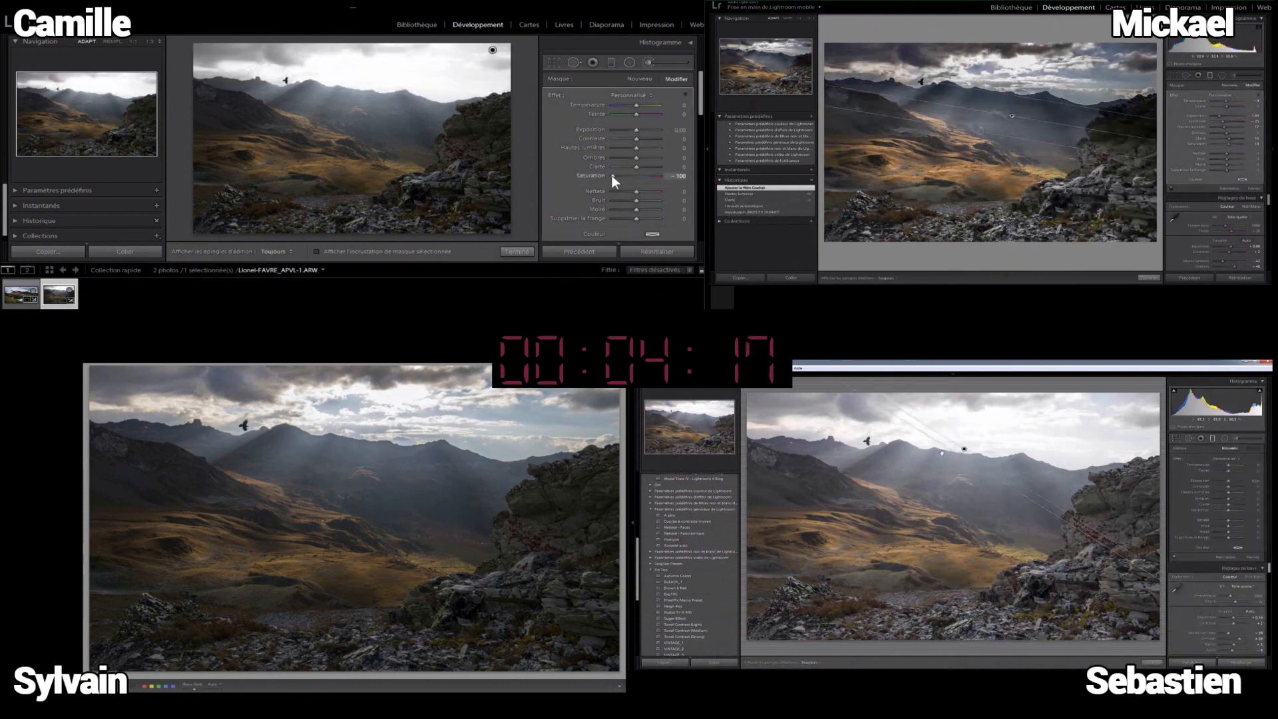
double_click(613, 175)
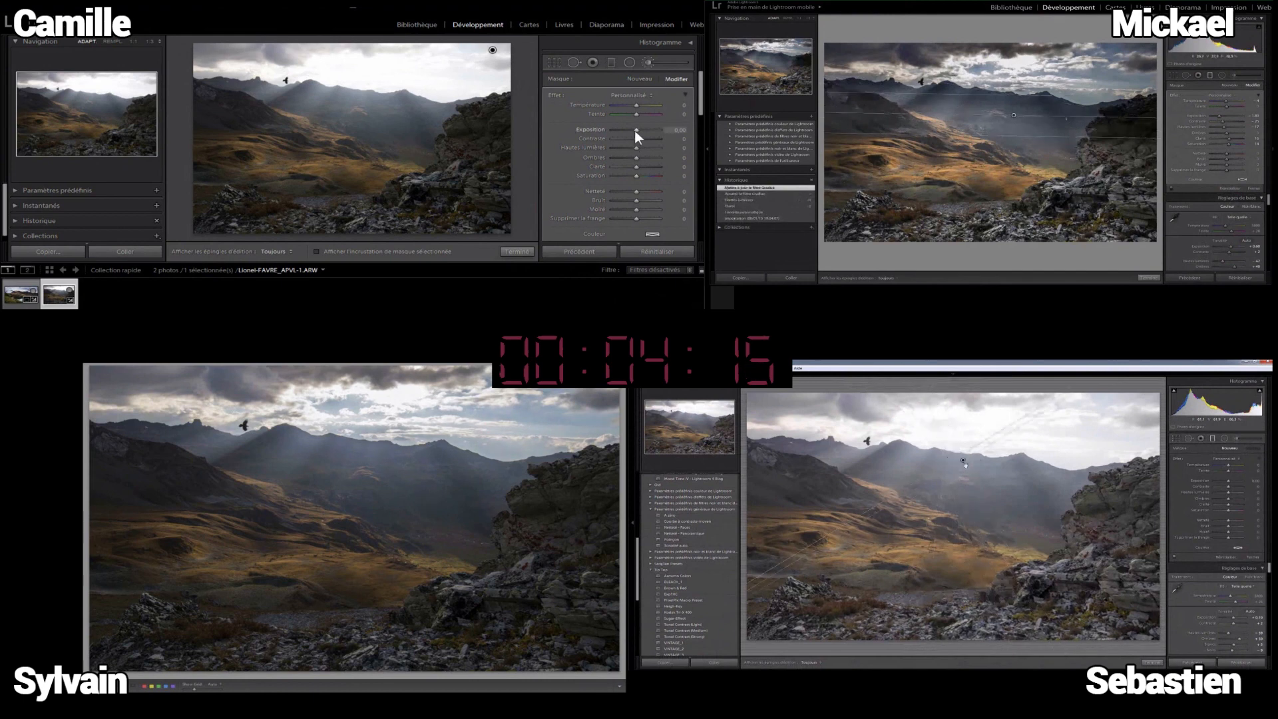
mouse_move(634, 147)
left_mouse_down()
mouse_move(618, 148)
mouse_move(647, 134)
left_mouse_up()
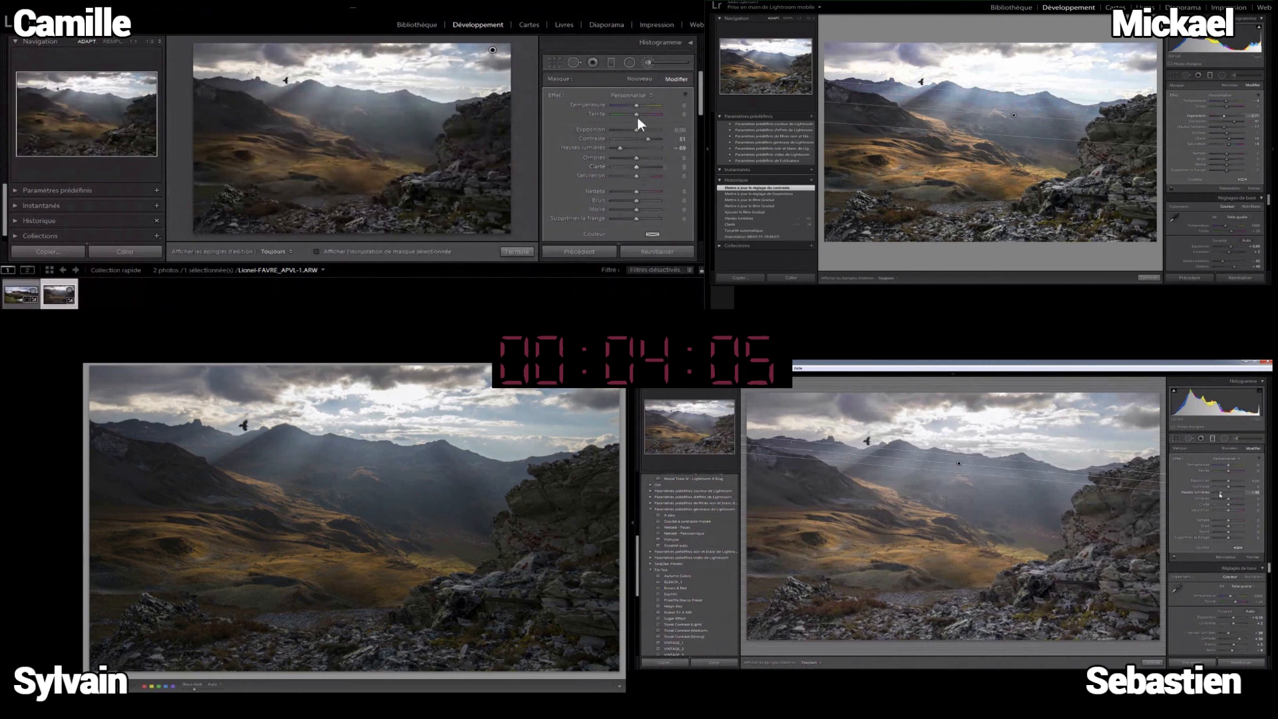
left_click_drag(636, 130, 633, 130)
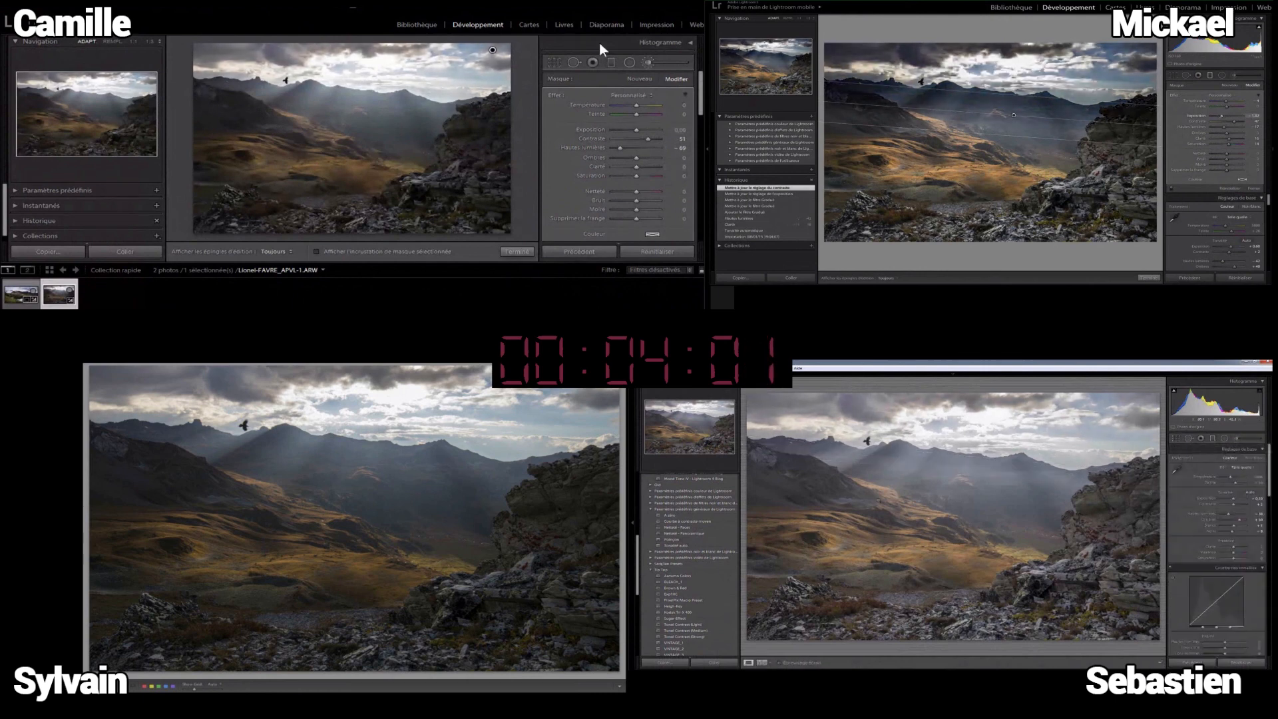
Step: Paint a new adjustment brush mask over the mountains and the valley, enlarging the brush for the lower slopes
left_click(644, 61)
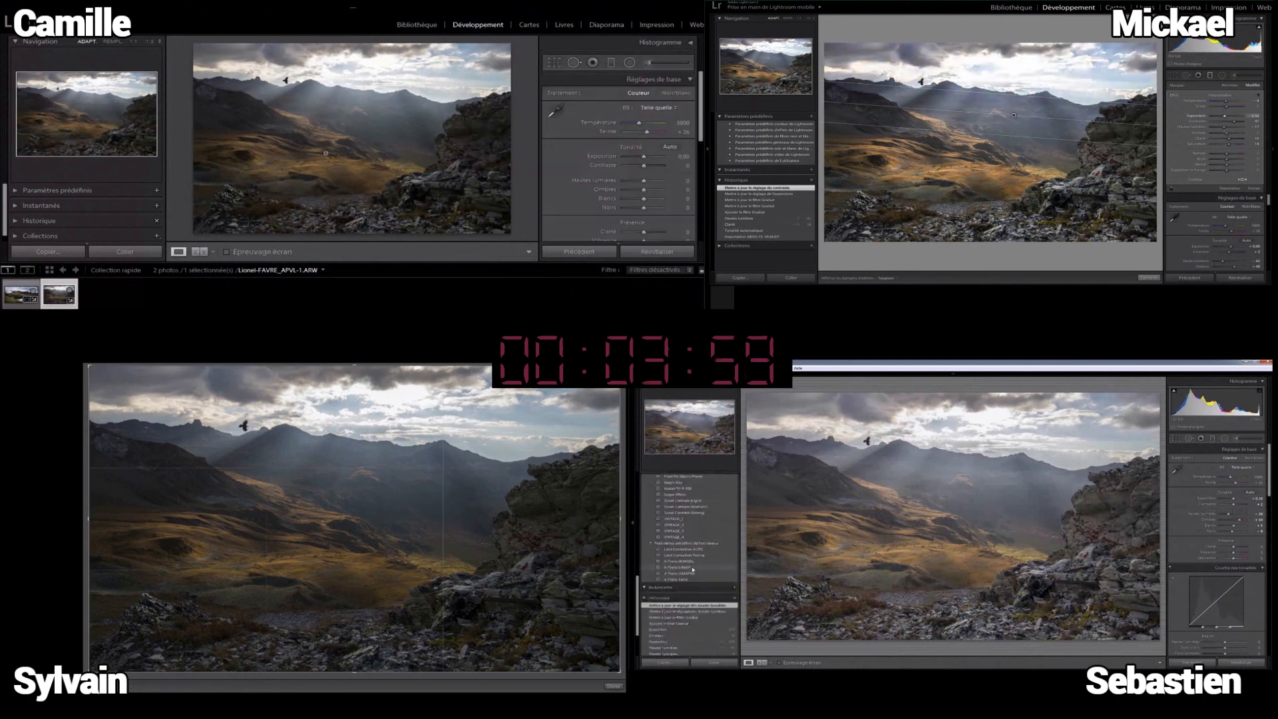
left_click(650, 59)
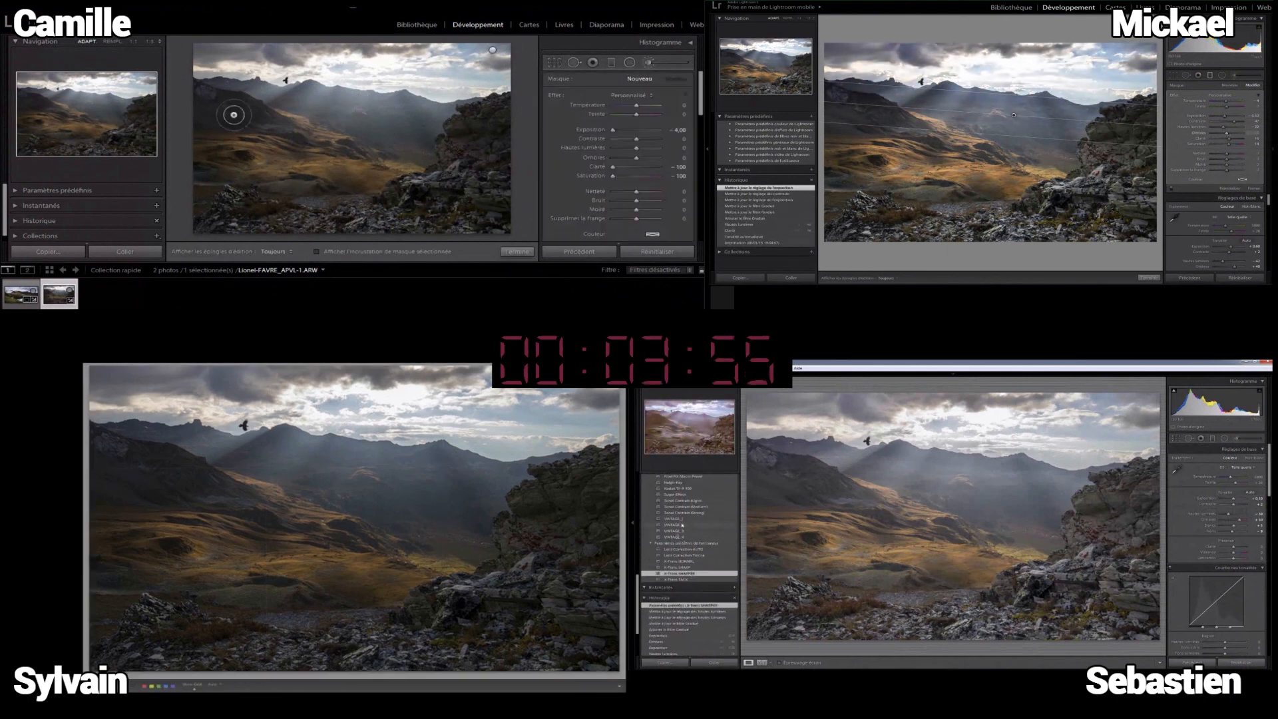
key("h")
mouse_move(211, 91)
left_mouse_down()
mouse_move(444, 111)
mouse_move(426, 159)
mouse_move(429, 127)
mouse_move(239, 132)
left_mouse_up()
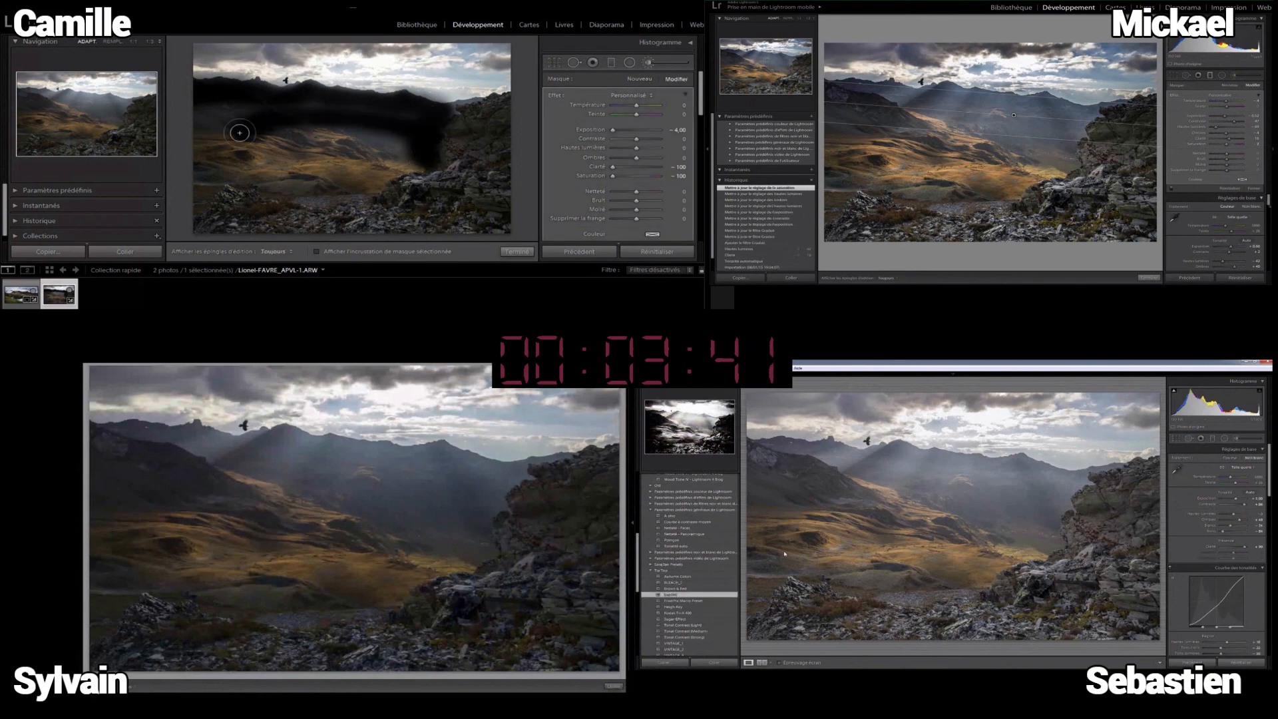
scroll(239, 132, "up", 5)
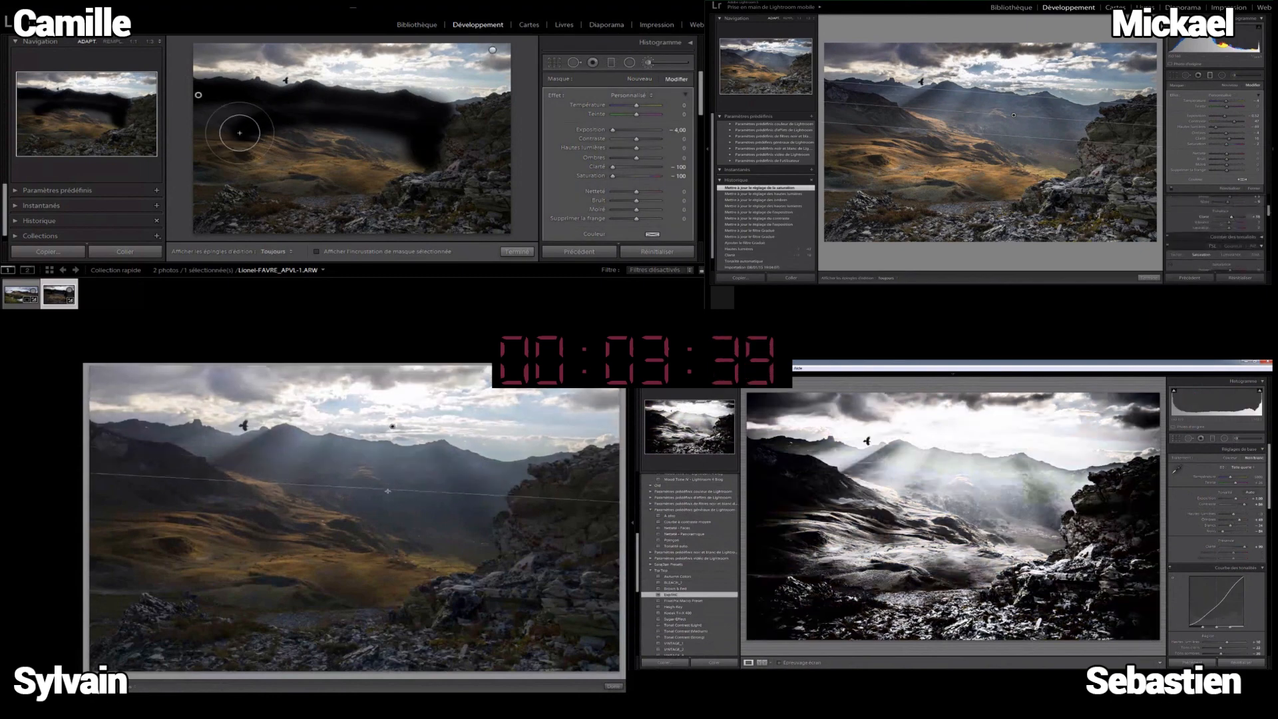
key("h")
mouse_move(228, 128)
left_mouse_down()
mouse_move(415, 143)
mouse_move(311, 116)
mouse_move(388, 133)
mouse_move(374, 156)
mouse_move(410, 154)
mouse_move(356, 177)
mouse_move(186, 151)
mouse_move(241, 150)
mouse_move(218, 151)
mouse_move(181, 199)
mouse_move(253, 151)
mouse_move(290, 167)
left_mouse_up()
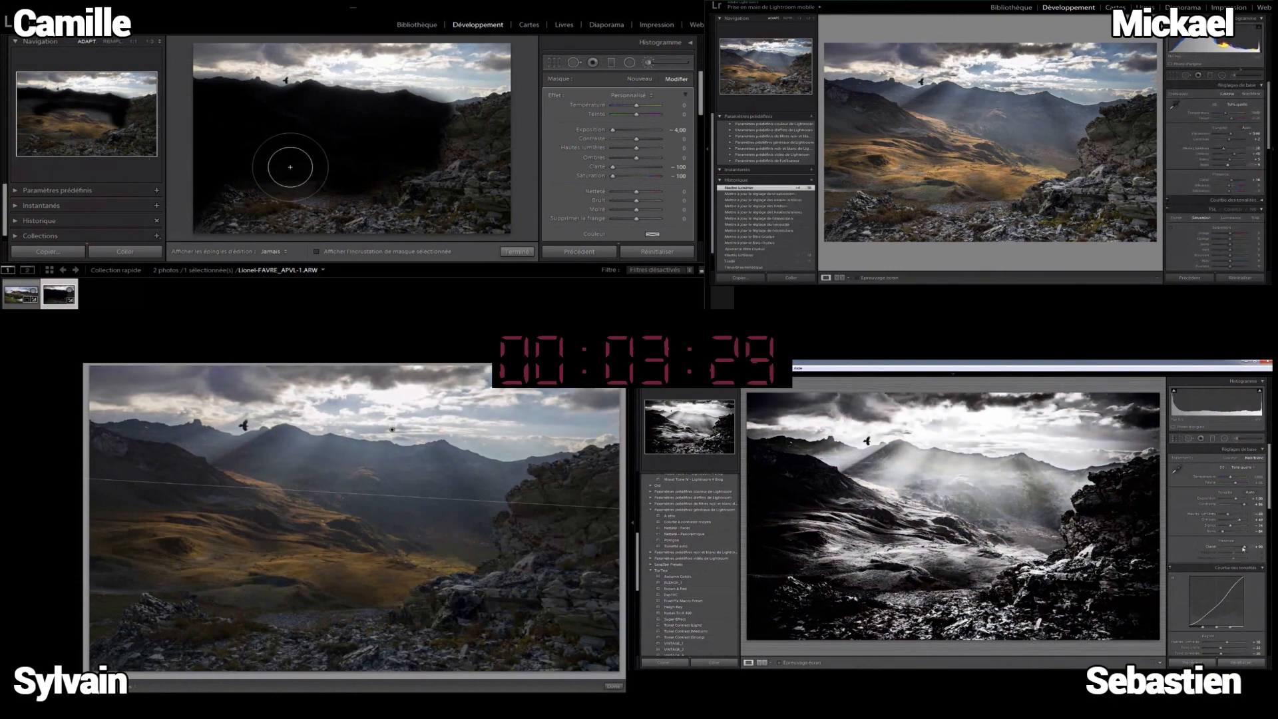
key("h")
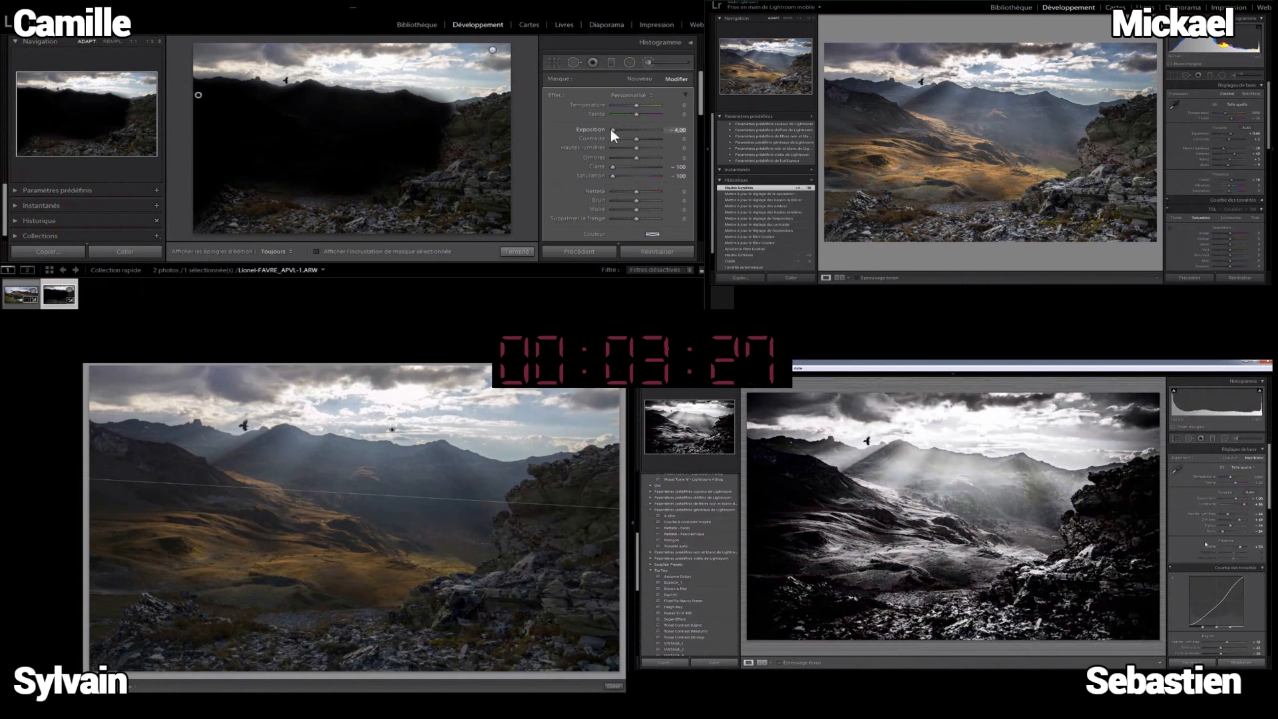
Step: Reset the exposure, clarity and saturation of the mountain and valley mask to 0
double_click(611, 129)
double_click(613, 166)
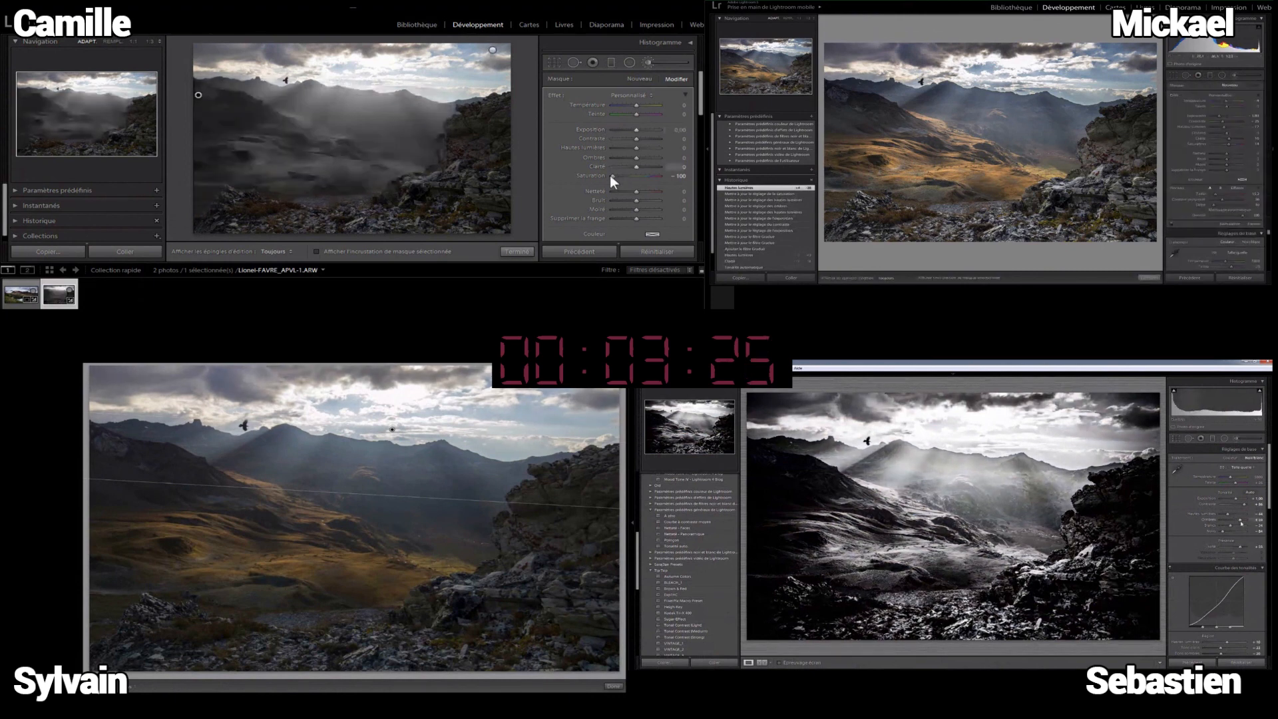
double_click(609, 174)
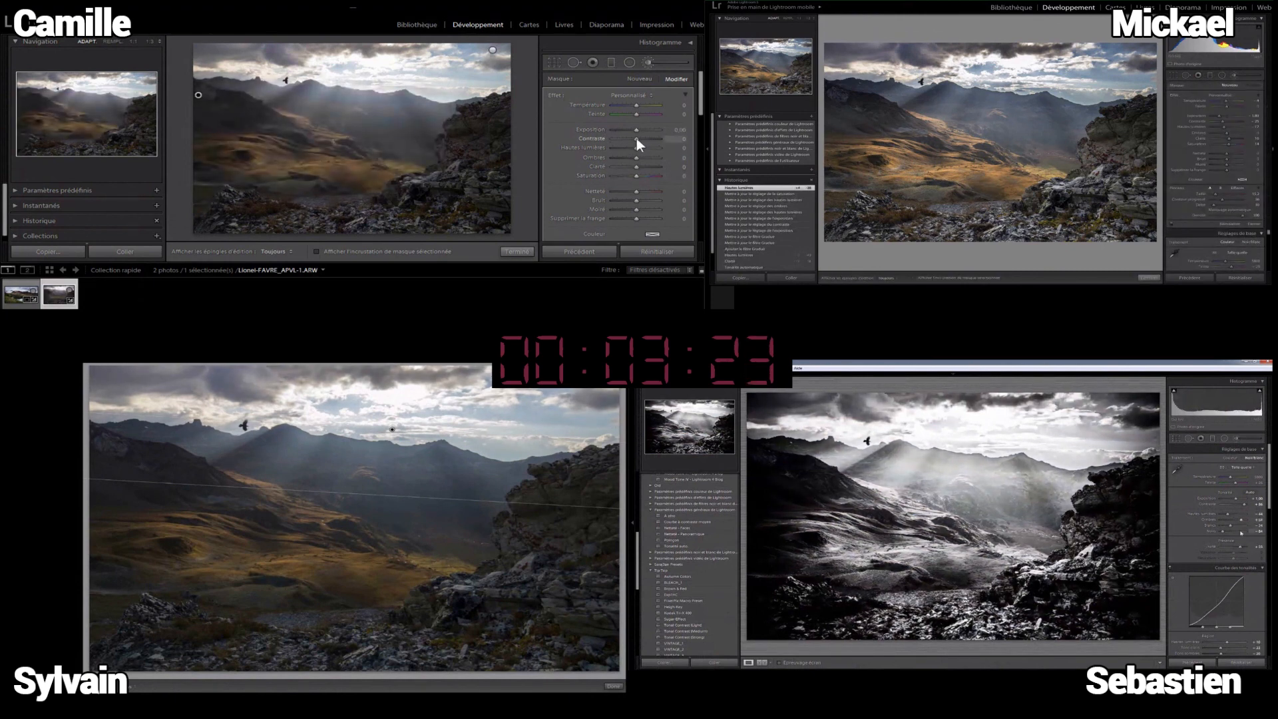
mouse_move(636, 138)
left_mouse_down()
mouse_move(637, 176)
mouse_move(625, 158)
mouse_move(644, 136)
left_mouse_up()
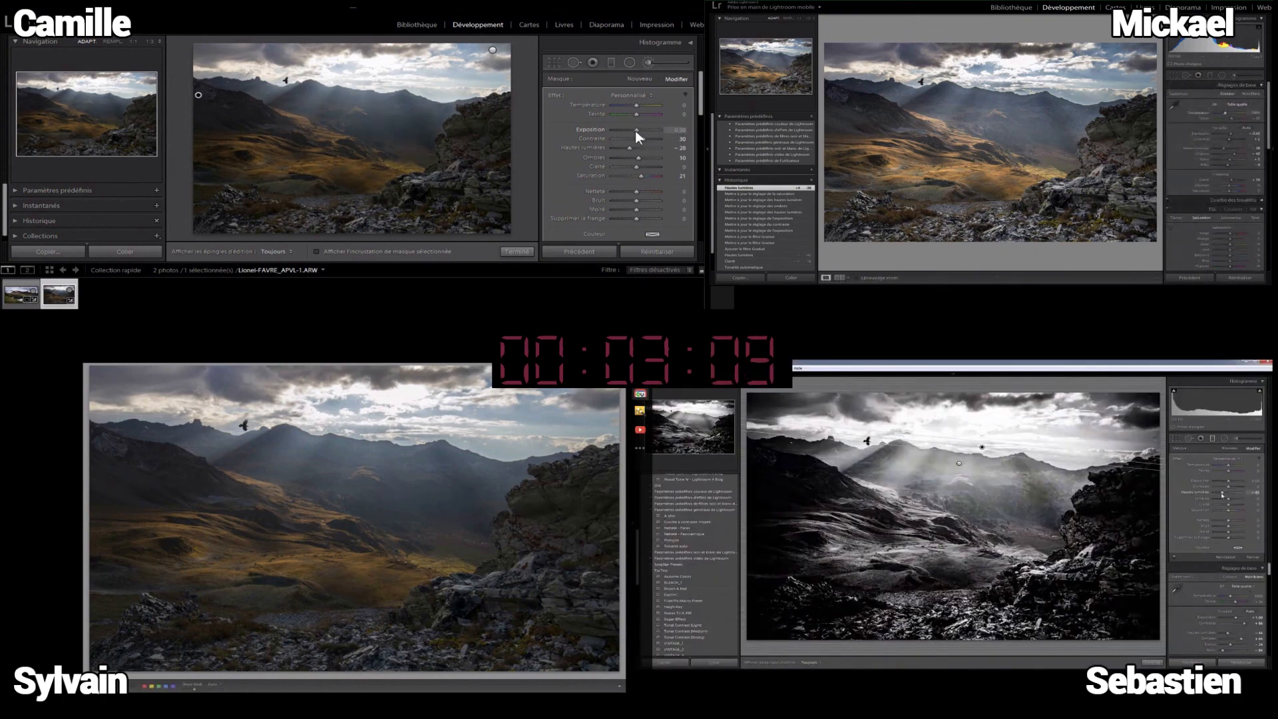
double_click(638, 138)
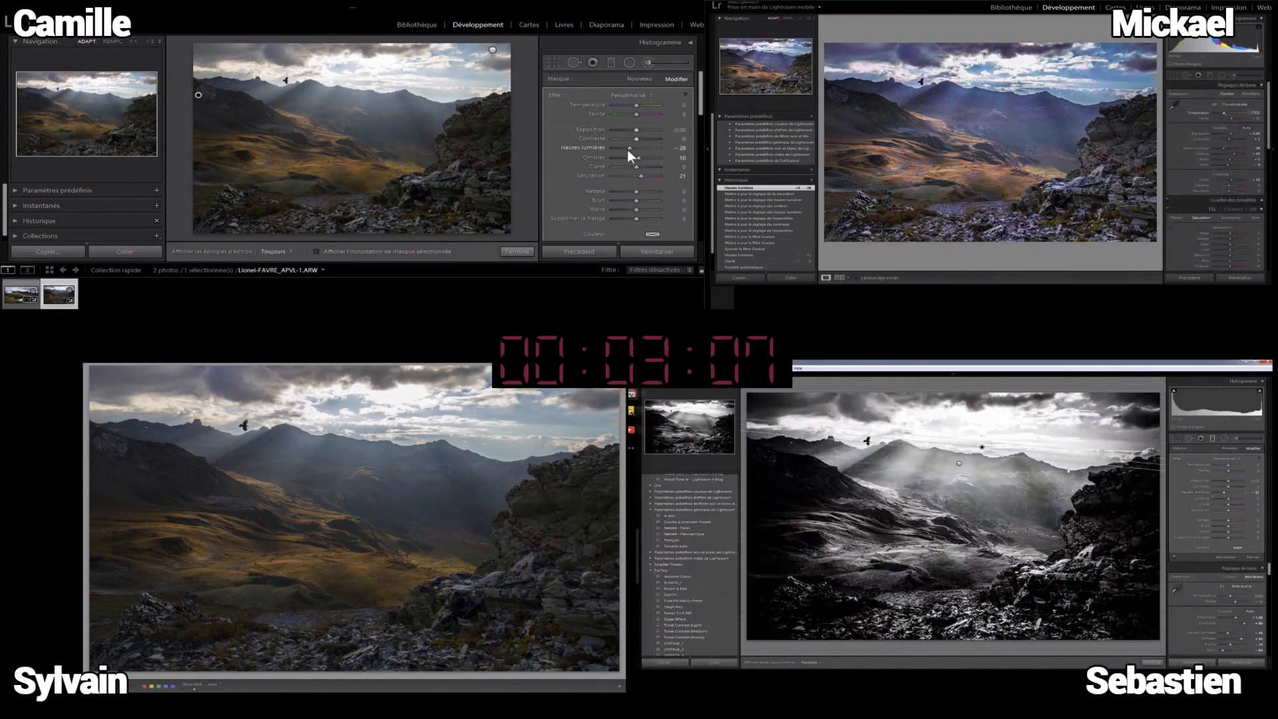
double_click(626, 150)
double_click(635, 156)
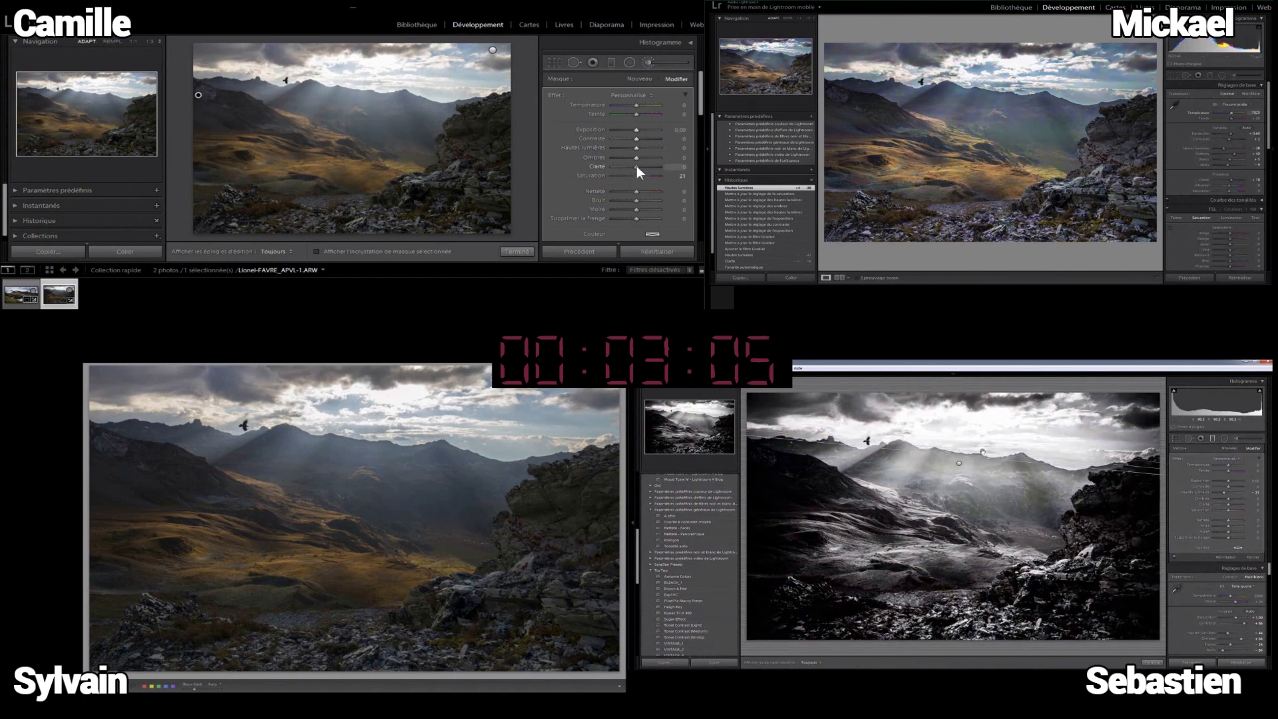
Step: Set the valley mask's clarity to 26, highlights to -60 and shadows to -5, keeping its saturation at 0
left_click_drag(636, 166, 607, 175)
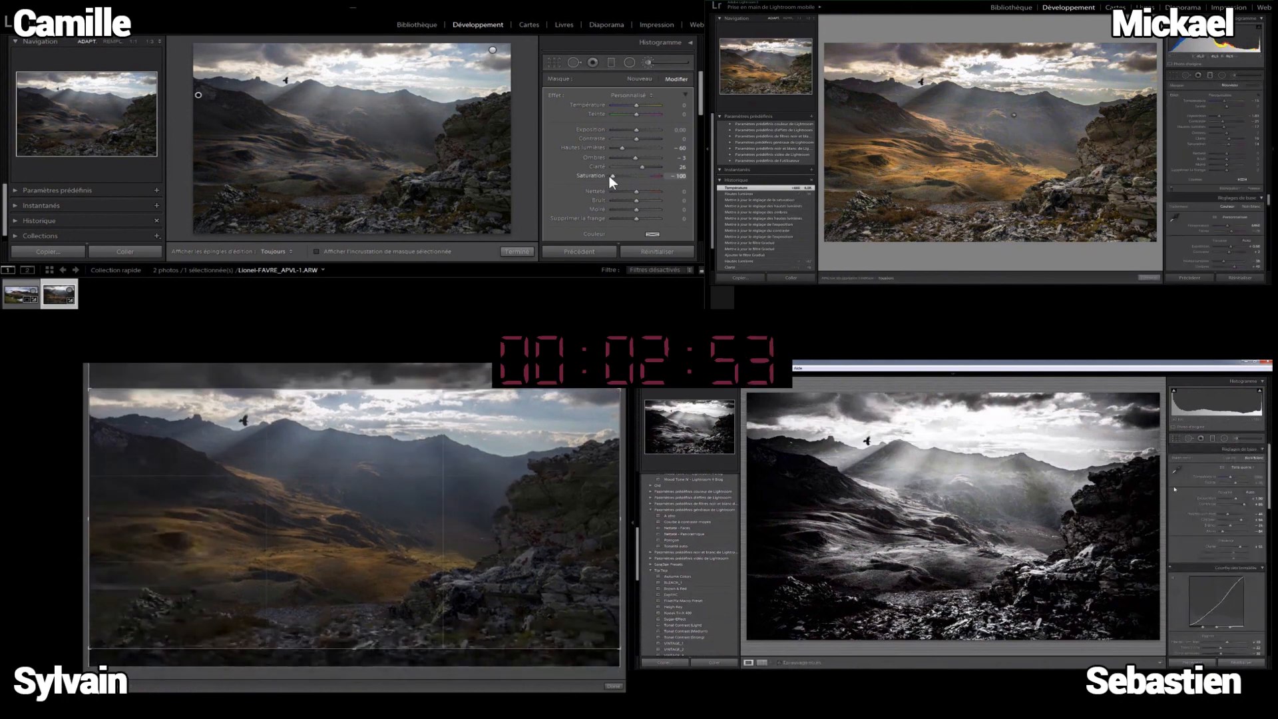
double_click(609, 176)
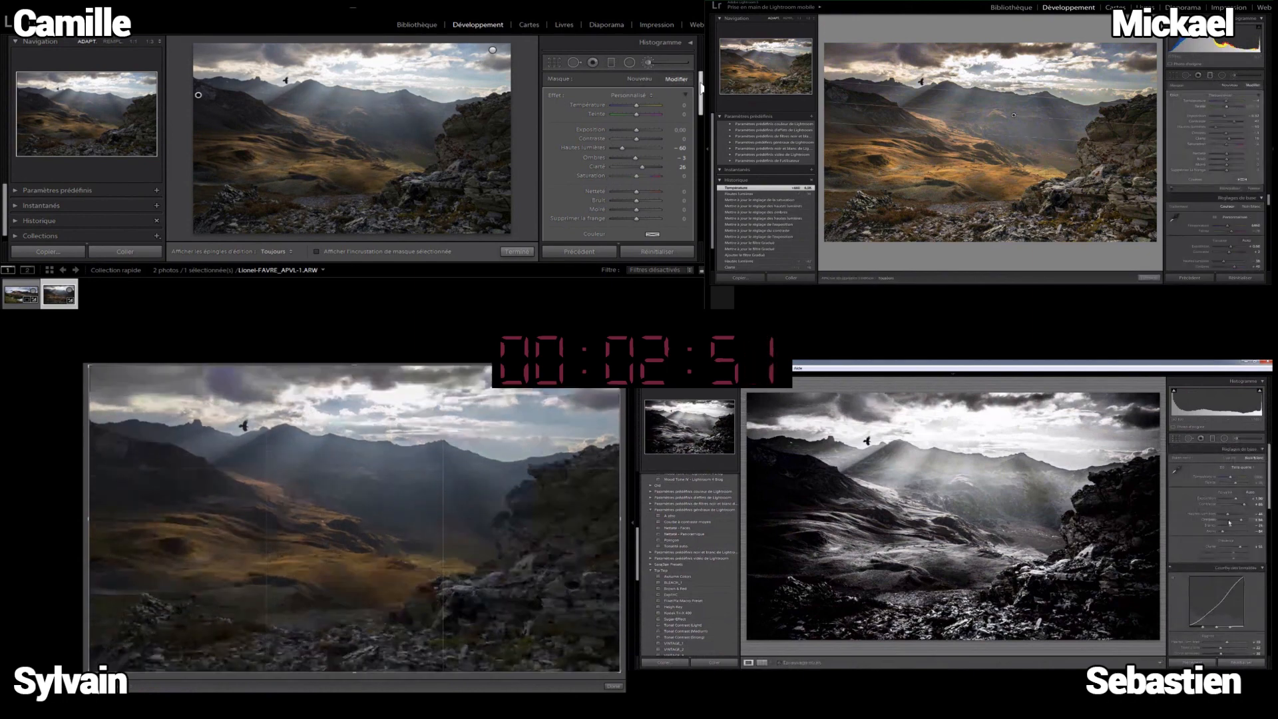
Step: Adjust the whole photo's basic tones to clarity +20, highlights -49, contrast +33 and exposure -0.20
scroll(693, 158, "down", 5)
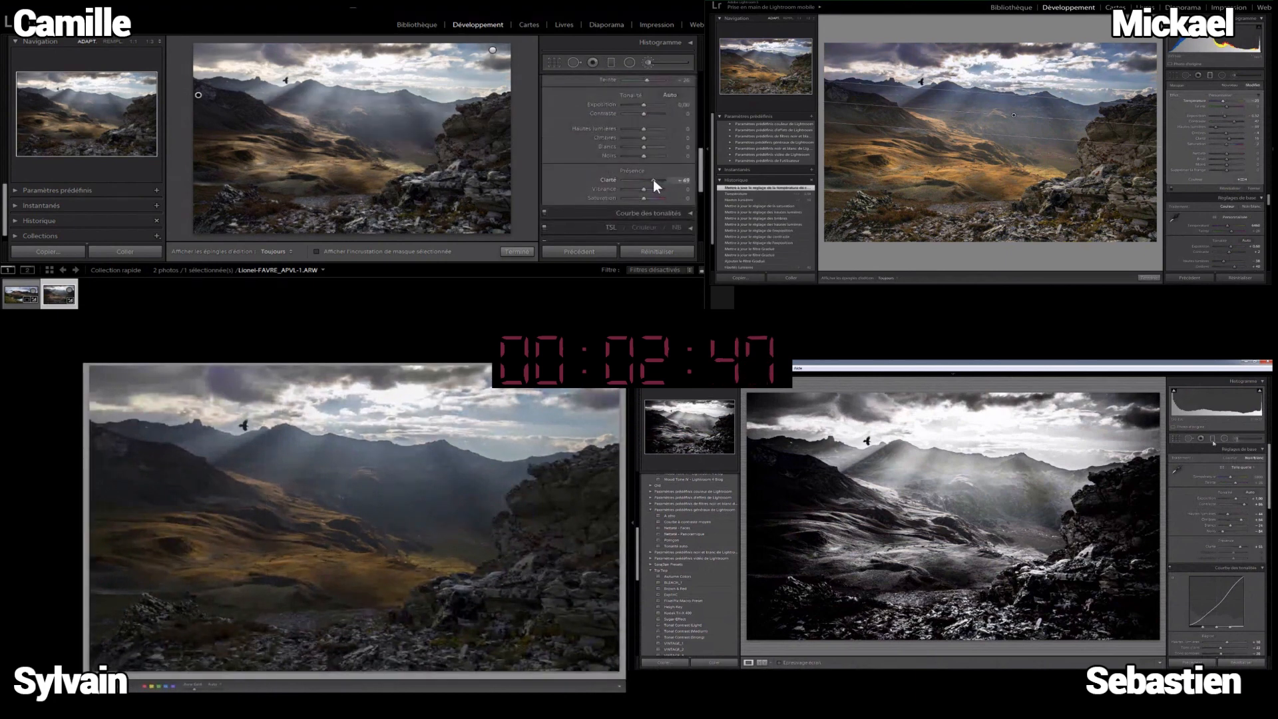
left_click_drag(653, 180, 646, 179)
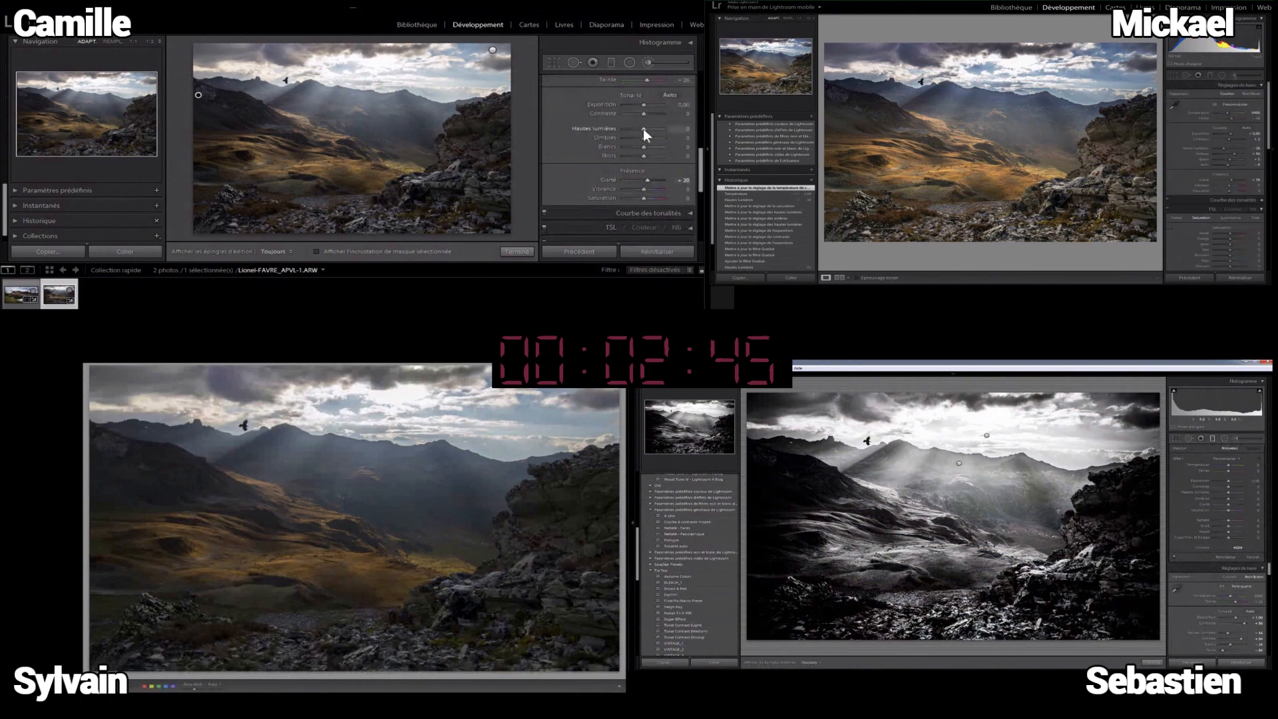
left_click_drag(643, 128, 643, 106)
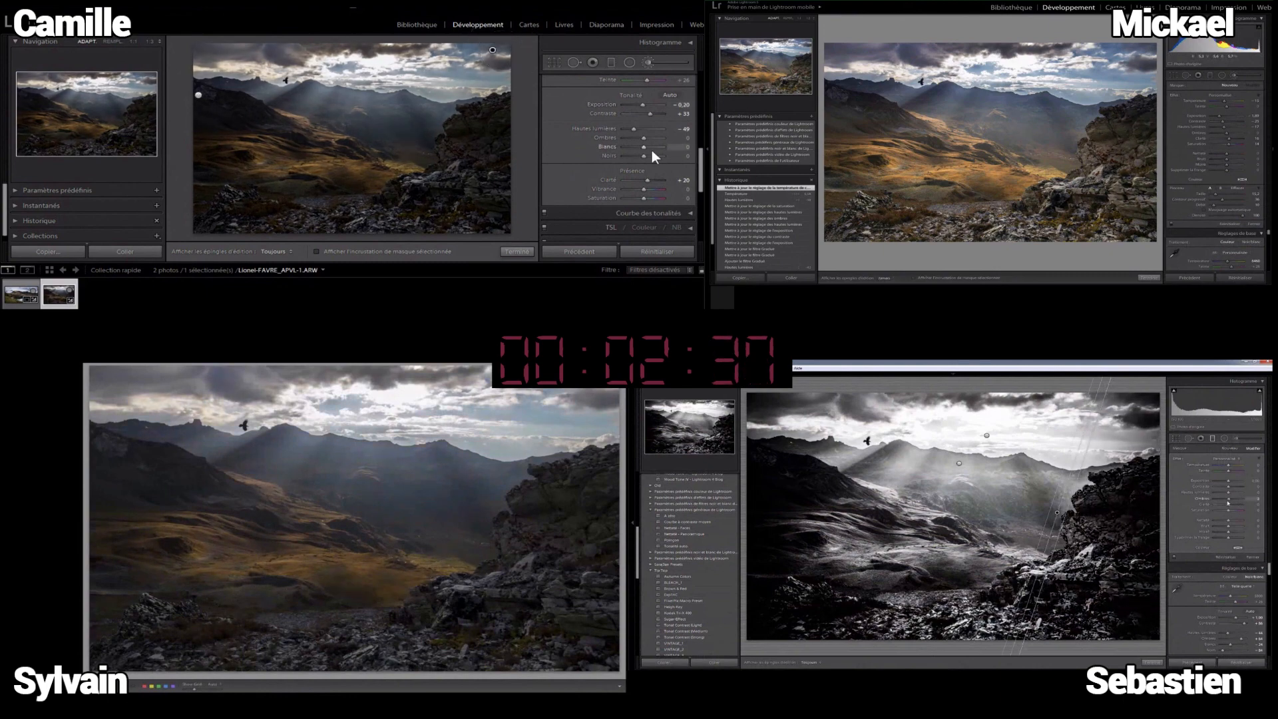
Step: Lower the sky brush mask's contrast and readjust its highlights
left_click(642, 62)
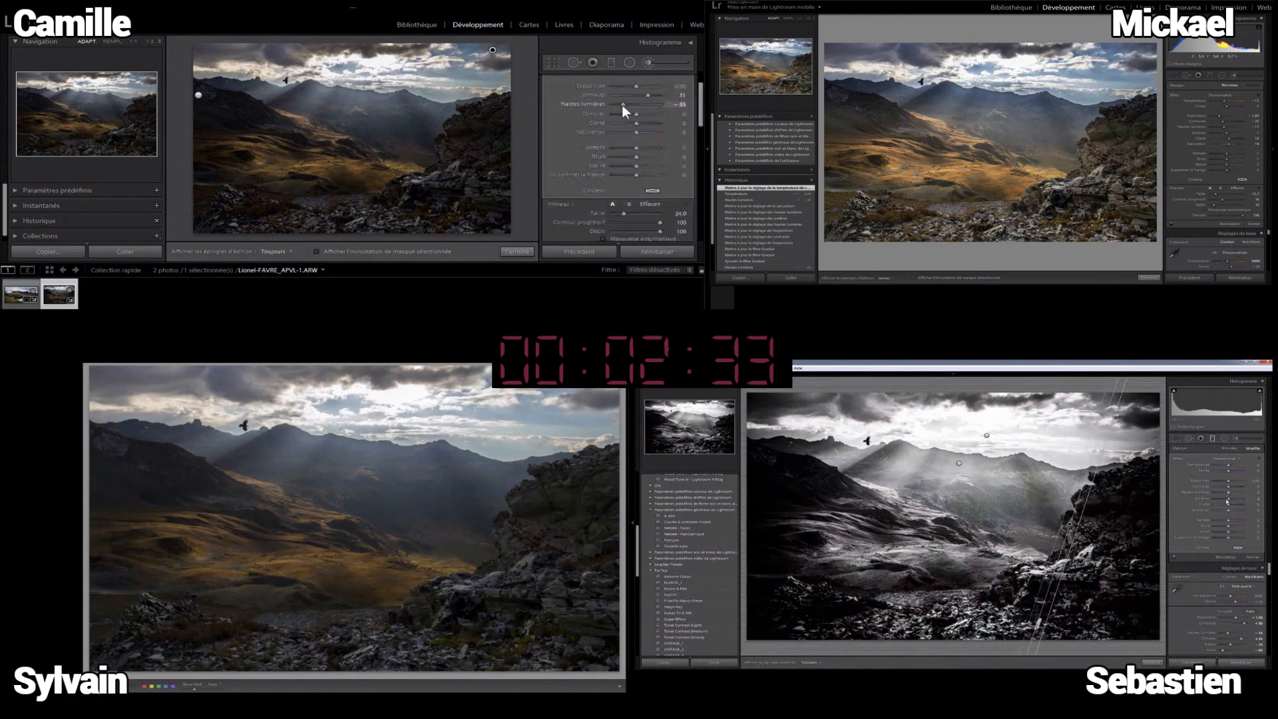
left_click(641, 94)
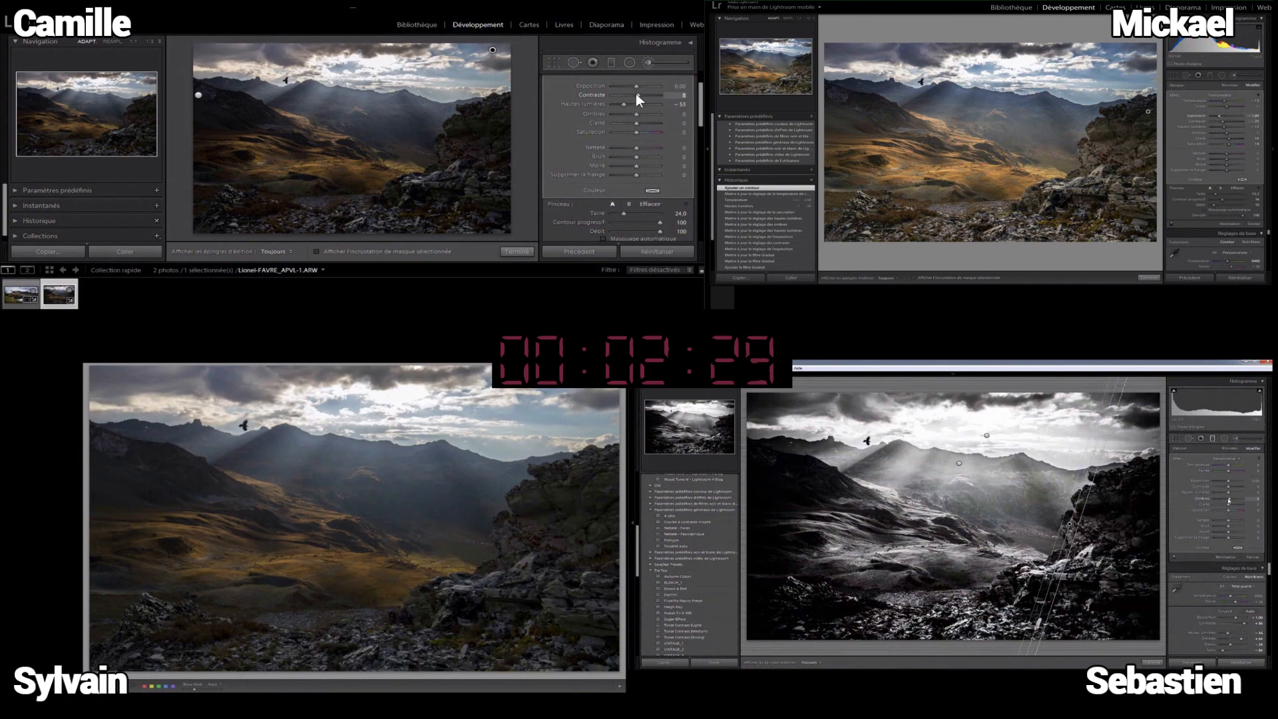
left_click_drag(699, 101, 700, 83)
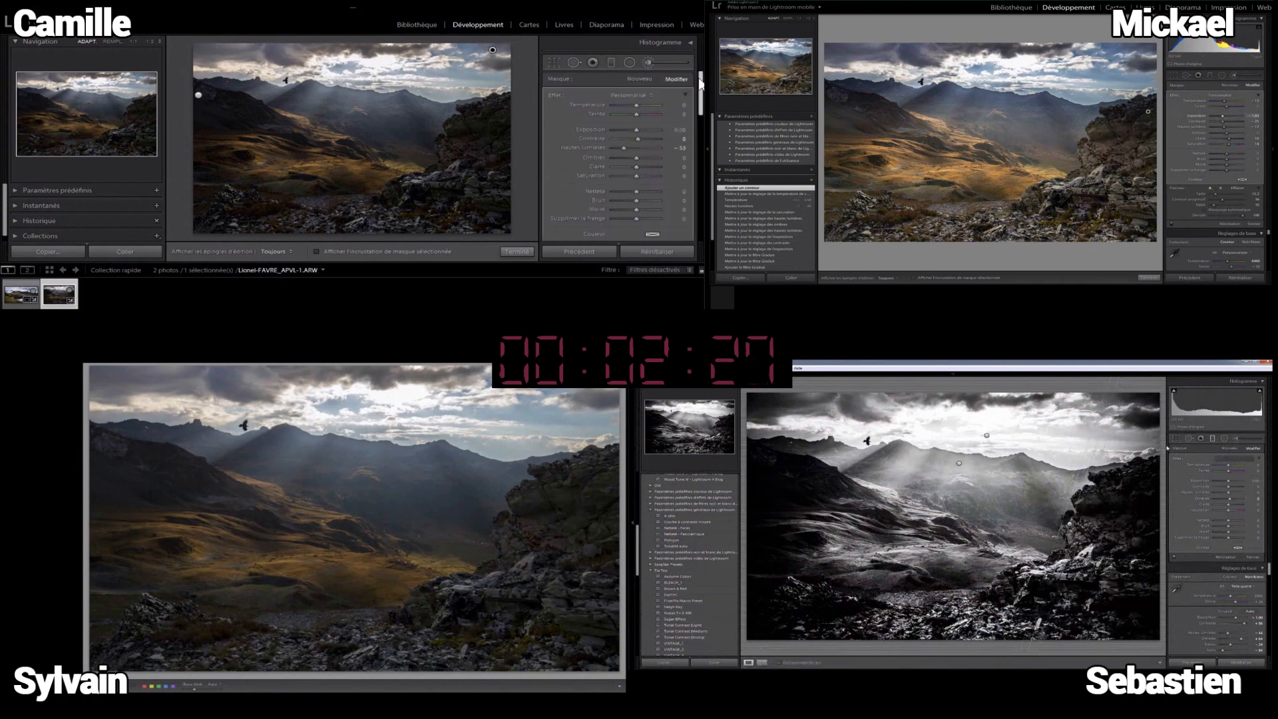
Step: Set a portrait-format crop on the photo, framed around the bird and the light rays
left_click(552, 63)
left_click(551, 63)
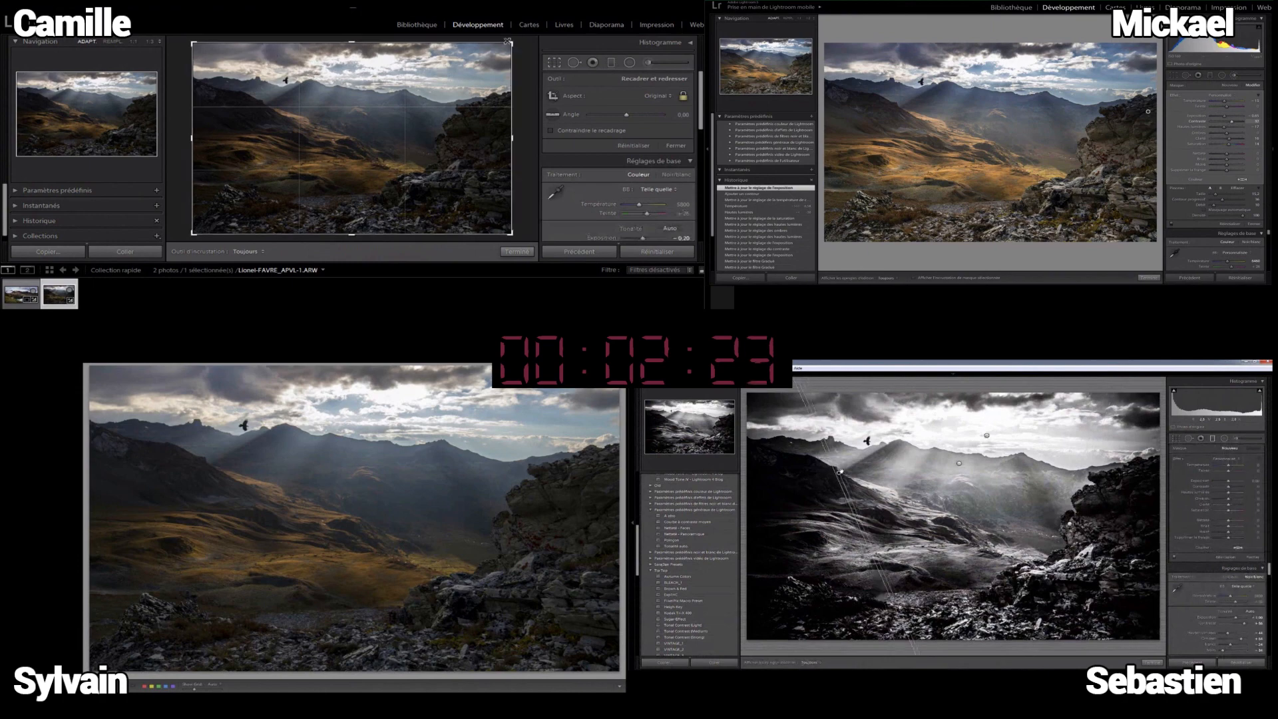
key("x")
left_click_drag(415, 18, 428, 16)
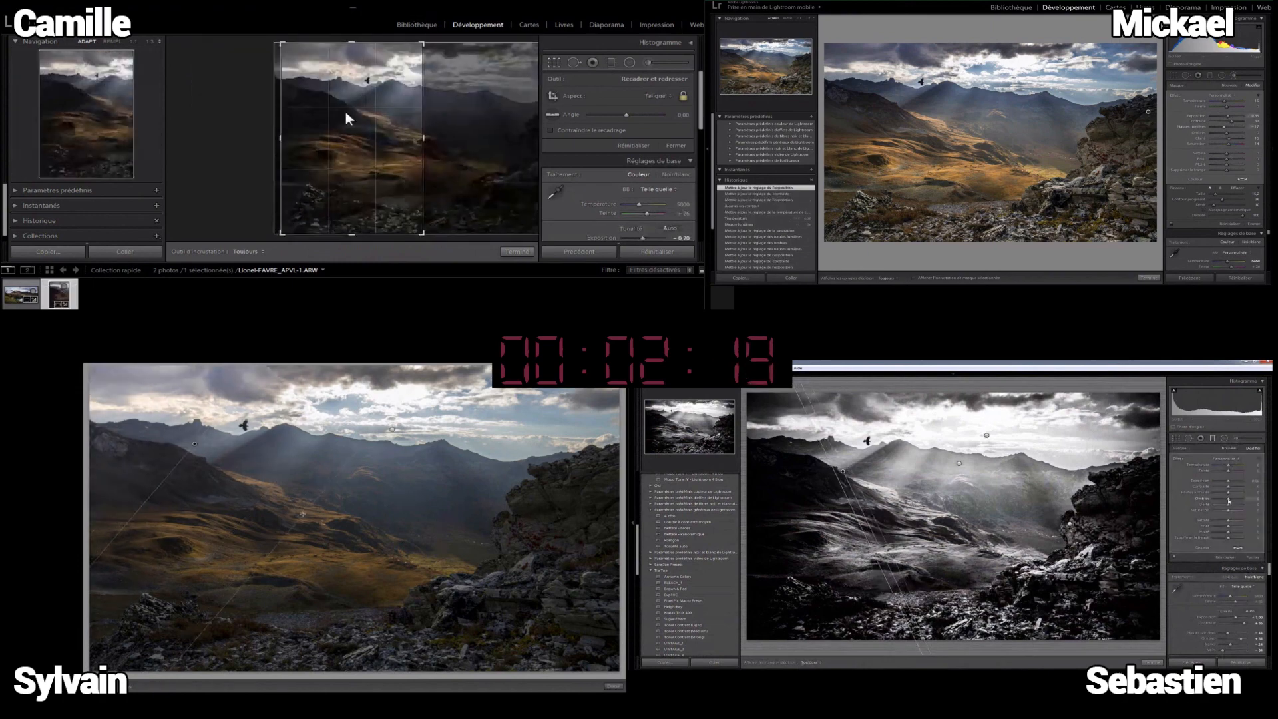
left_click_drag(346, 112, 286, 119)
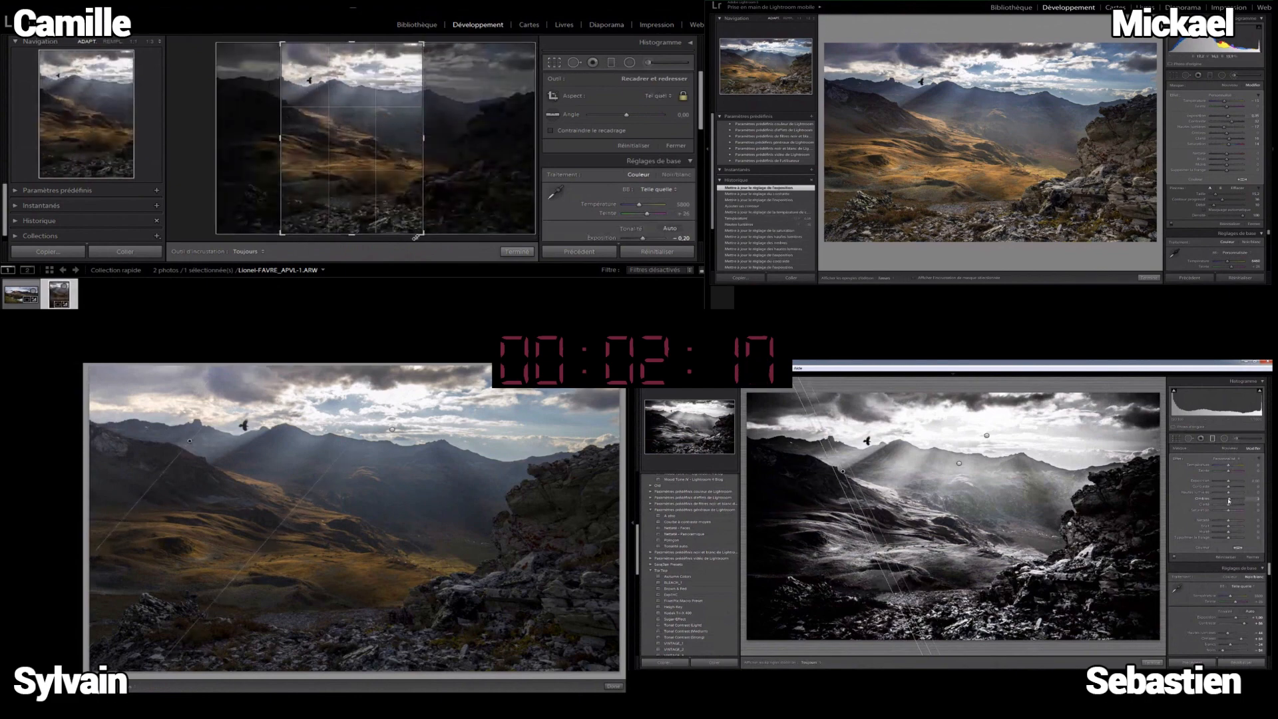
left_click_drag(422, 233, 420, 230)
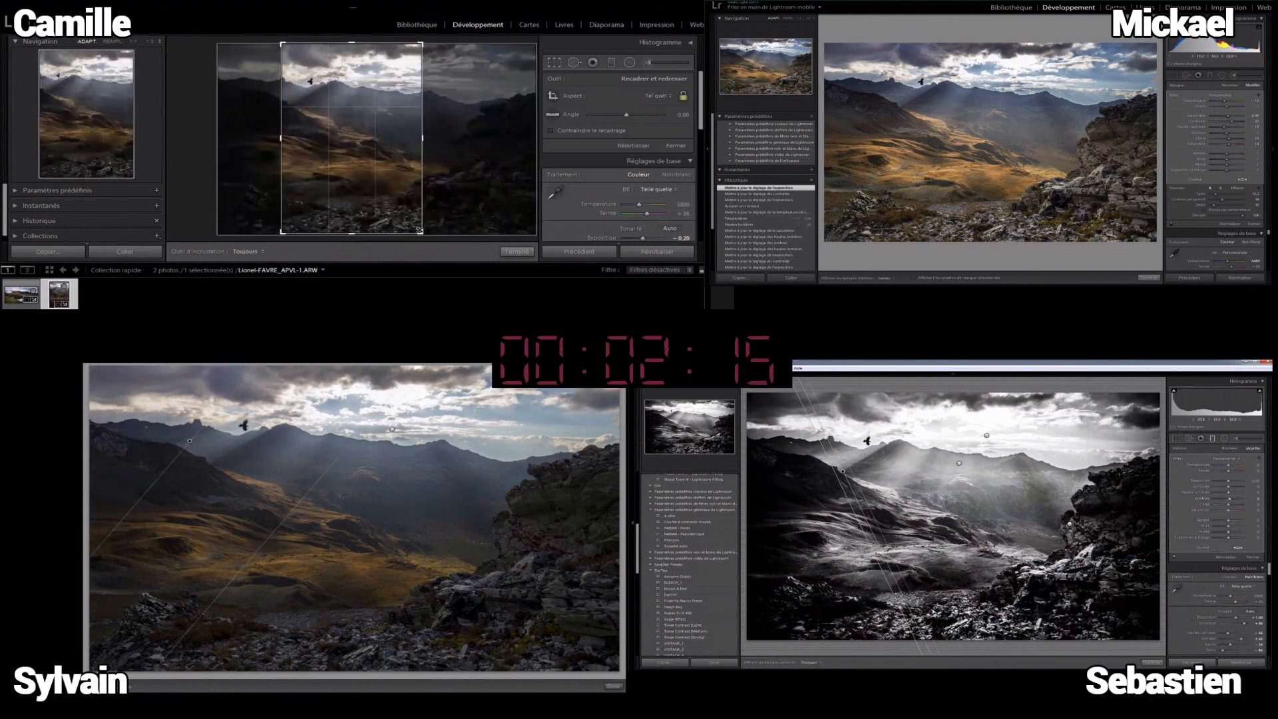
Step: Switch the crop to landscape orientation, frame it around the bird, light rays and valley, and apply it
key("x")
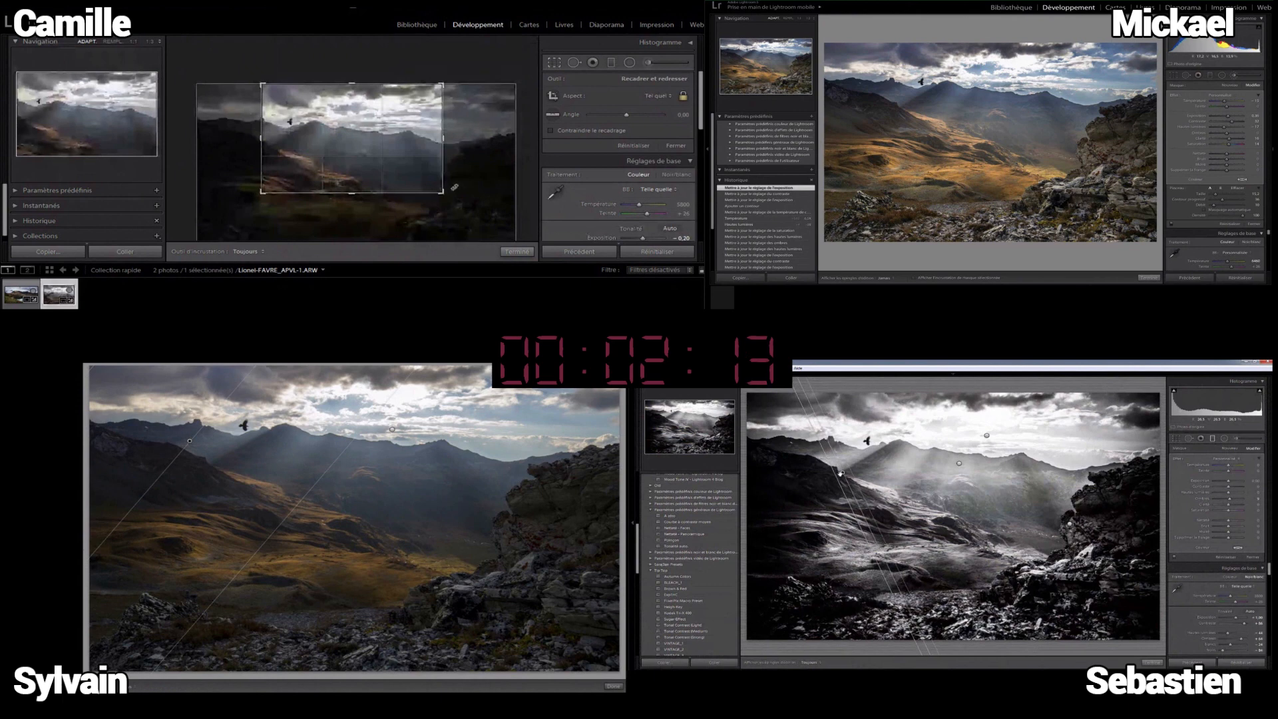
key("x")
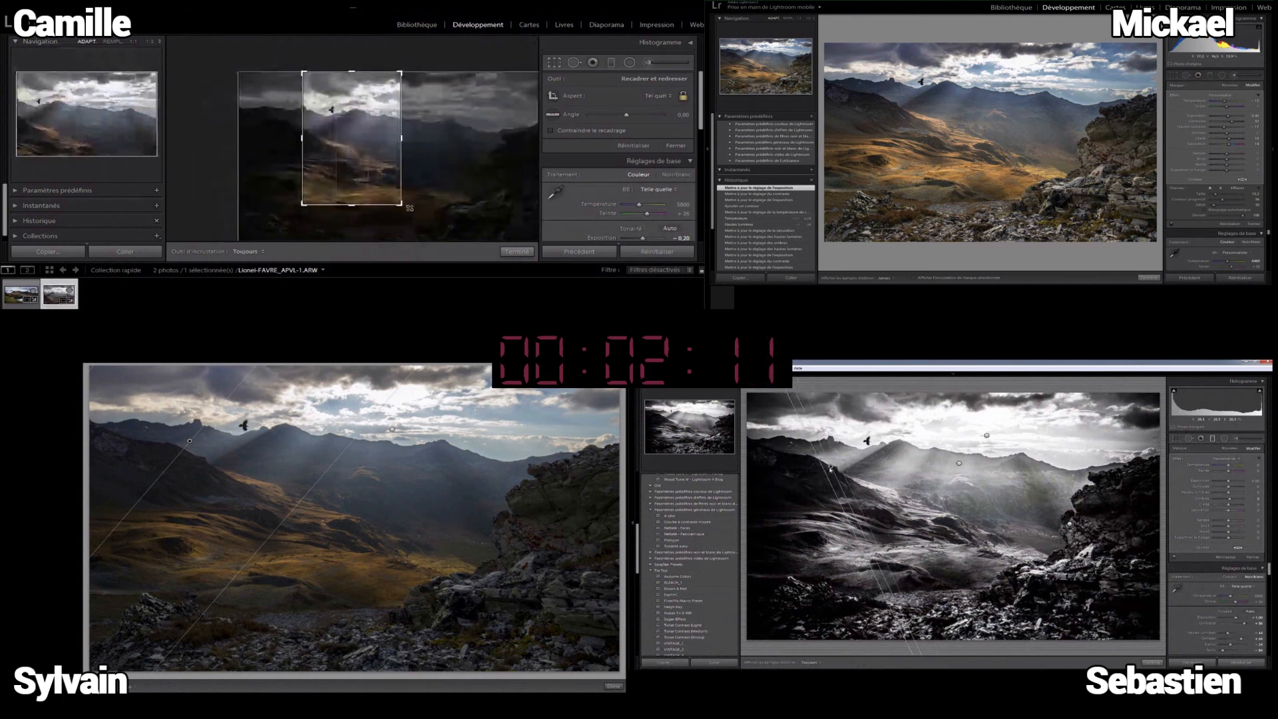
left_click_drag(410, 208, 415, 216)
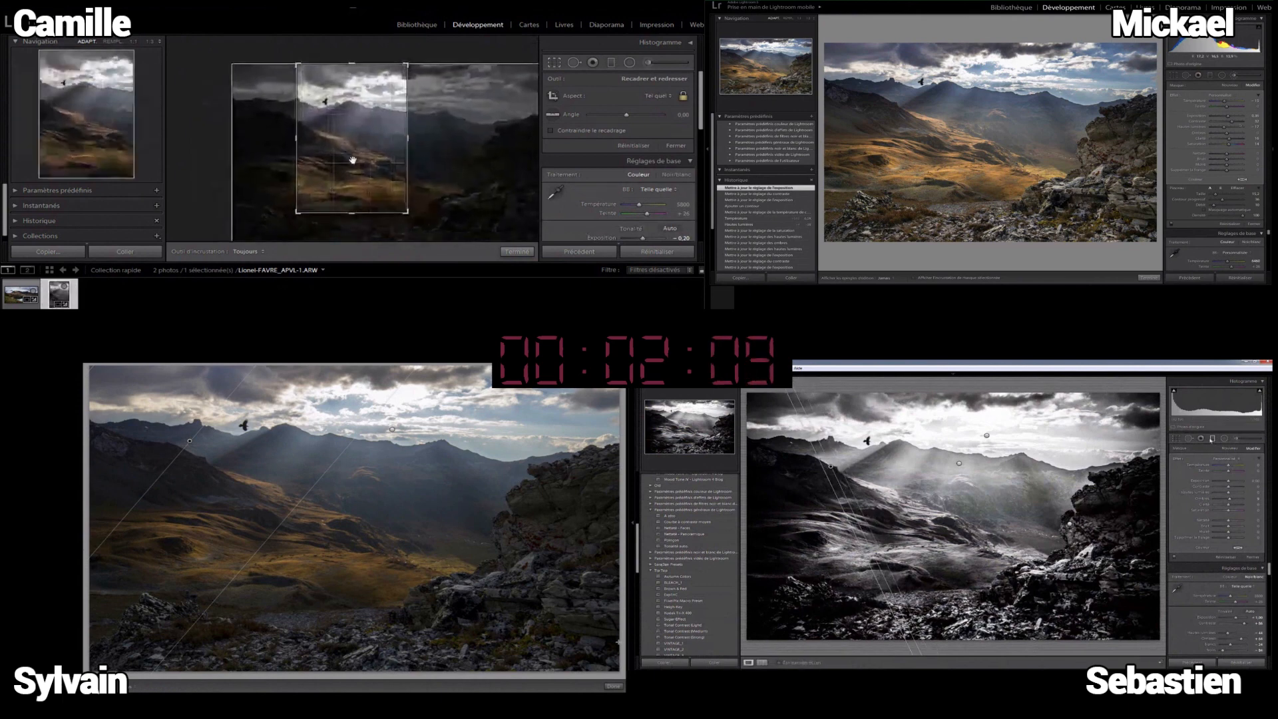
key("x")
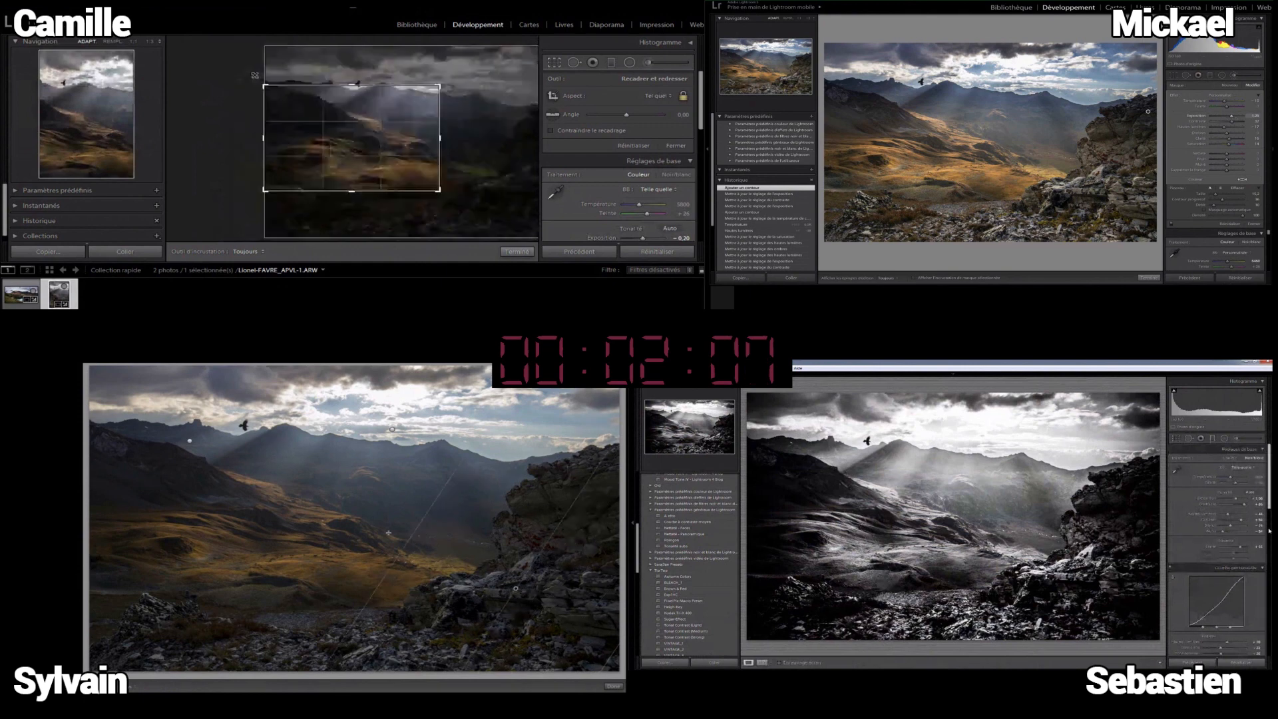
left_click_drag(384, 141, 372, 165)
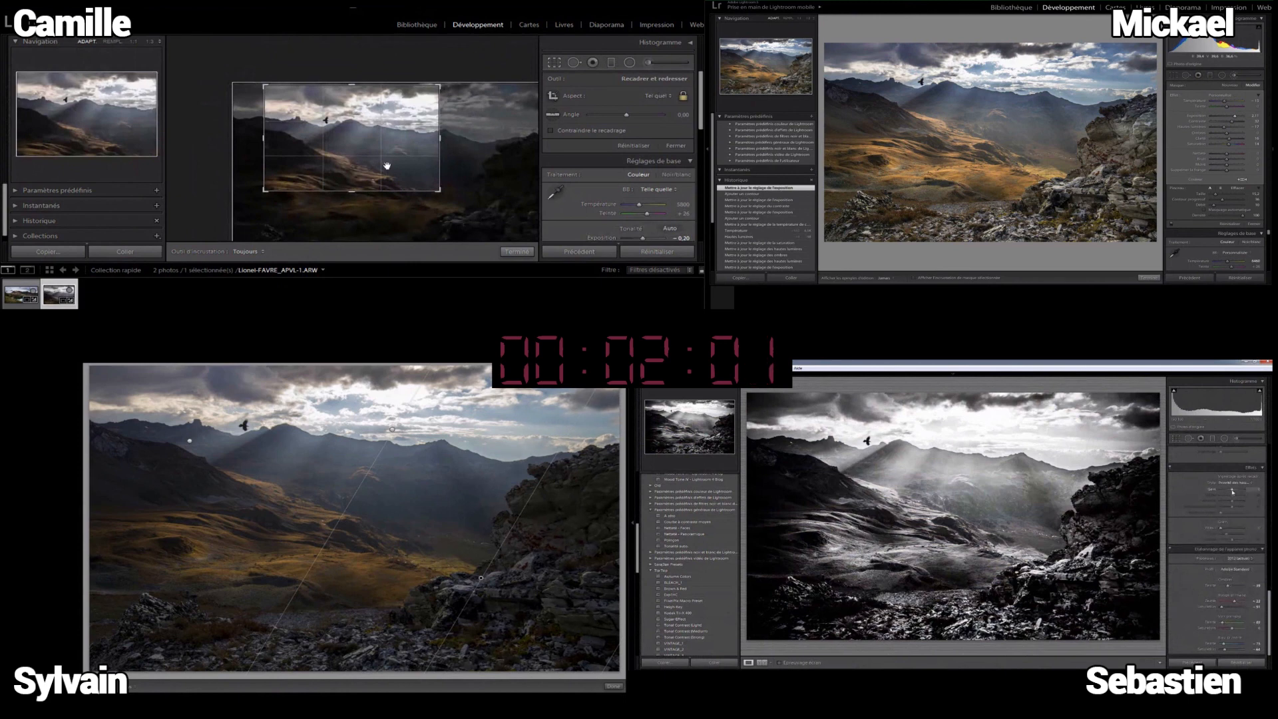
left_click_drag(439, 191, 454, 200)
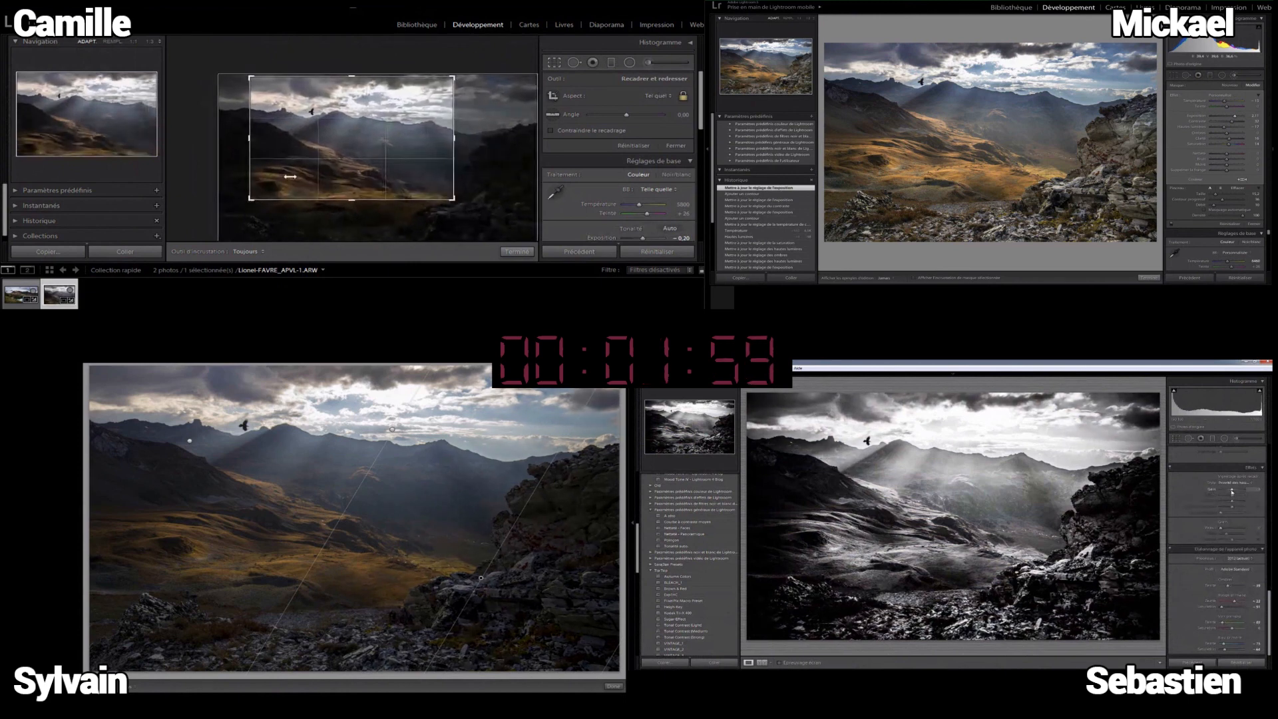
key("Return")
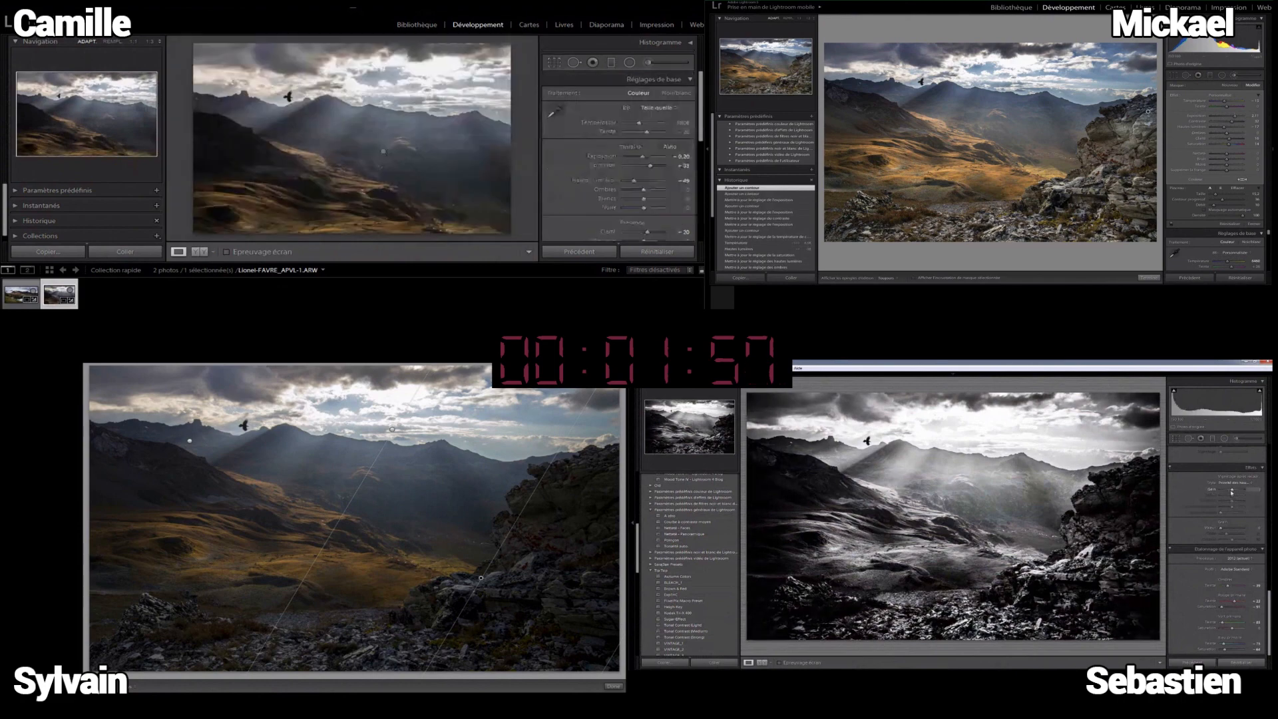
Step: Adjust the photo's basic tones to exposure -0.60, contrast +60, highlights -33, shadows 0 and clarity +36, with lower whites
left_click_drag(647, 165, 625, 180)
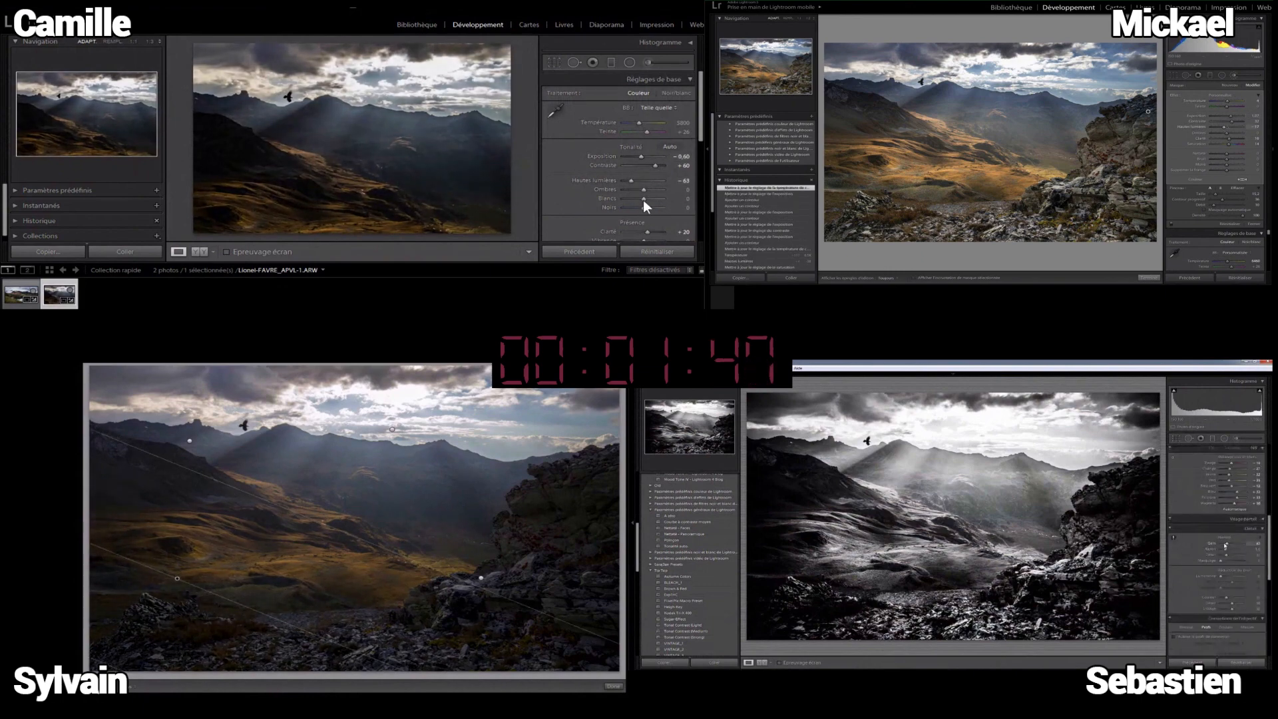
left_click_drag(643, 199, 643, 190)
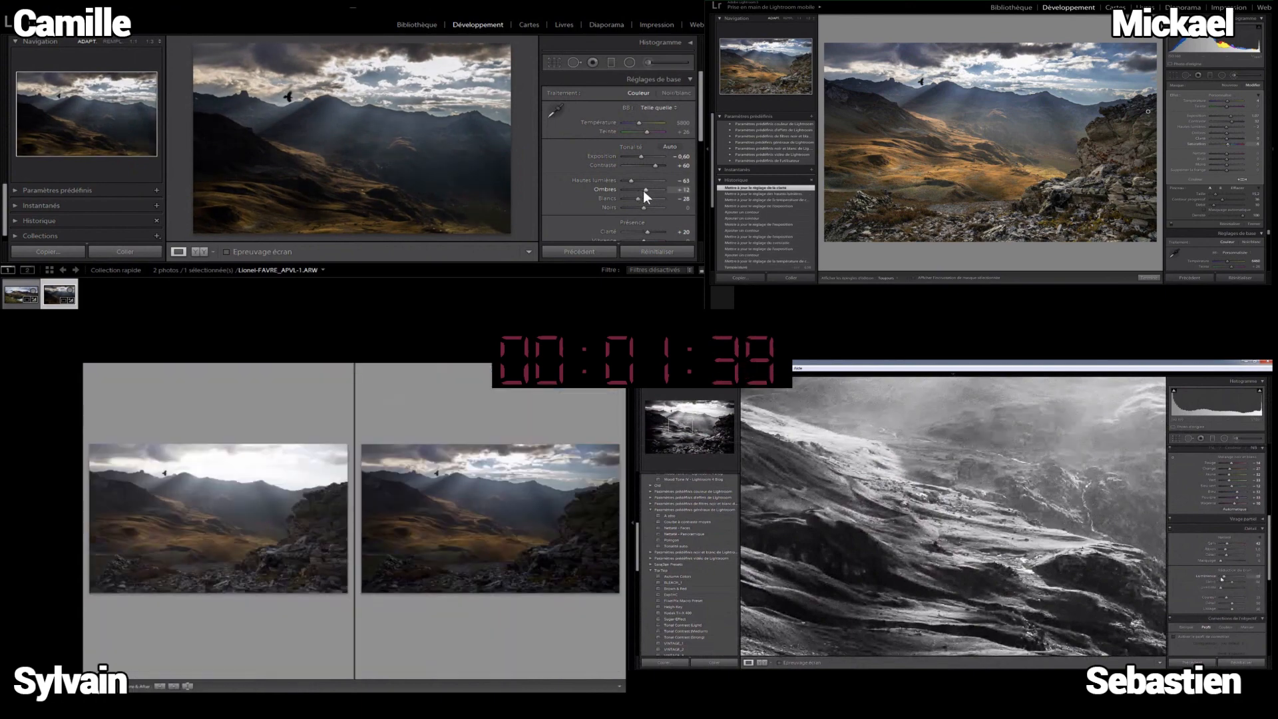
double_click(643, 190)
double_click(629, 182)
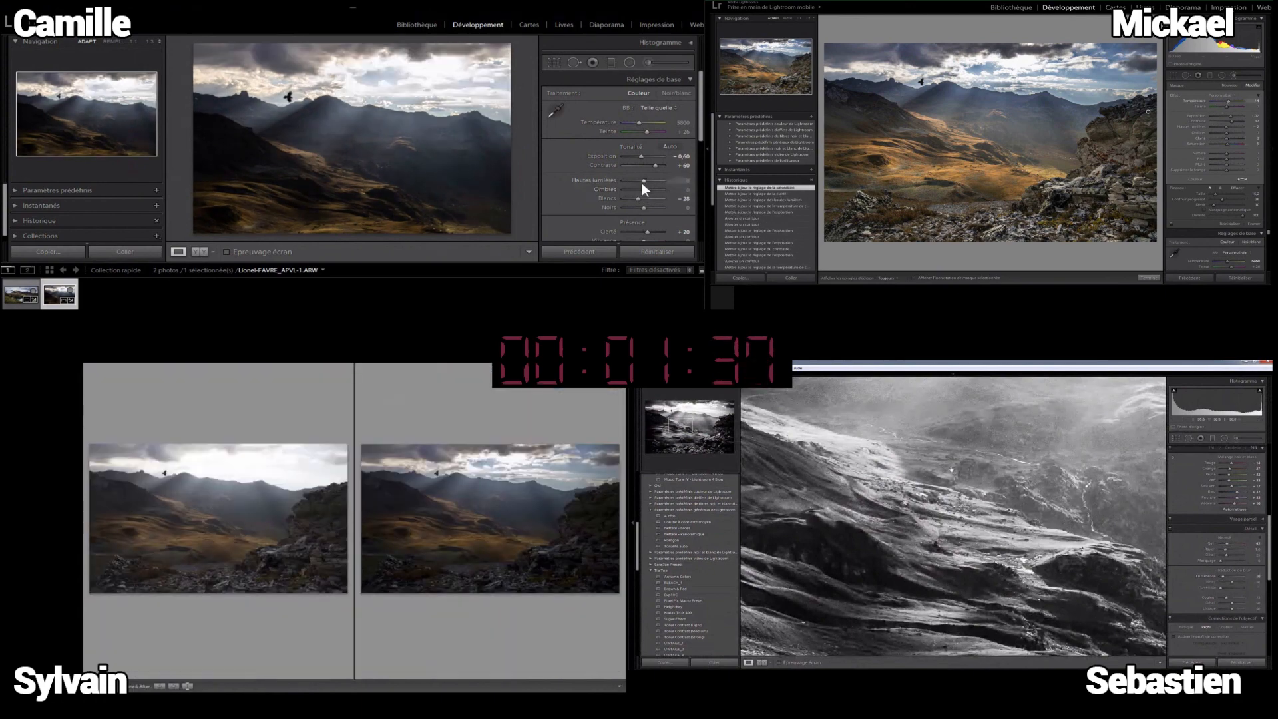
left_click_drag(641, 180, 636, 180)
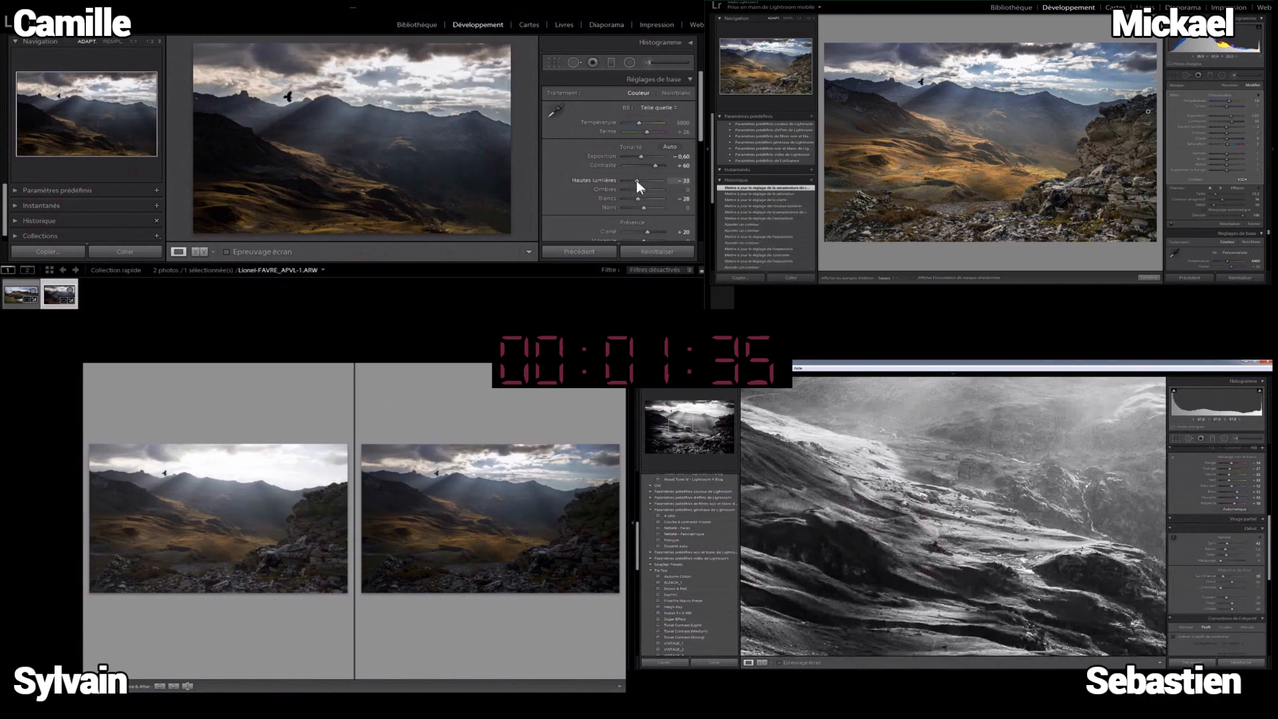
left_click_drag(637, 198, 649, 231)
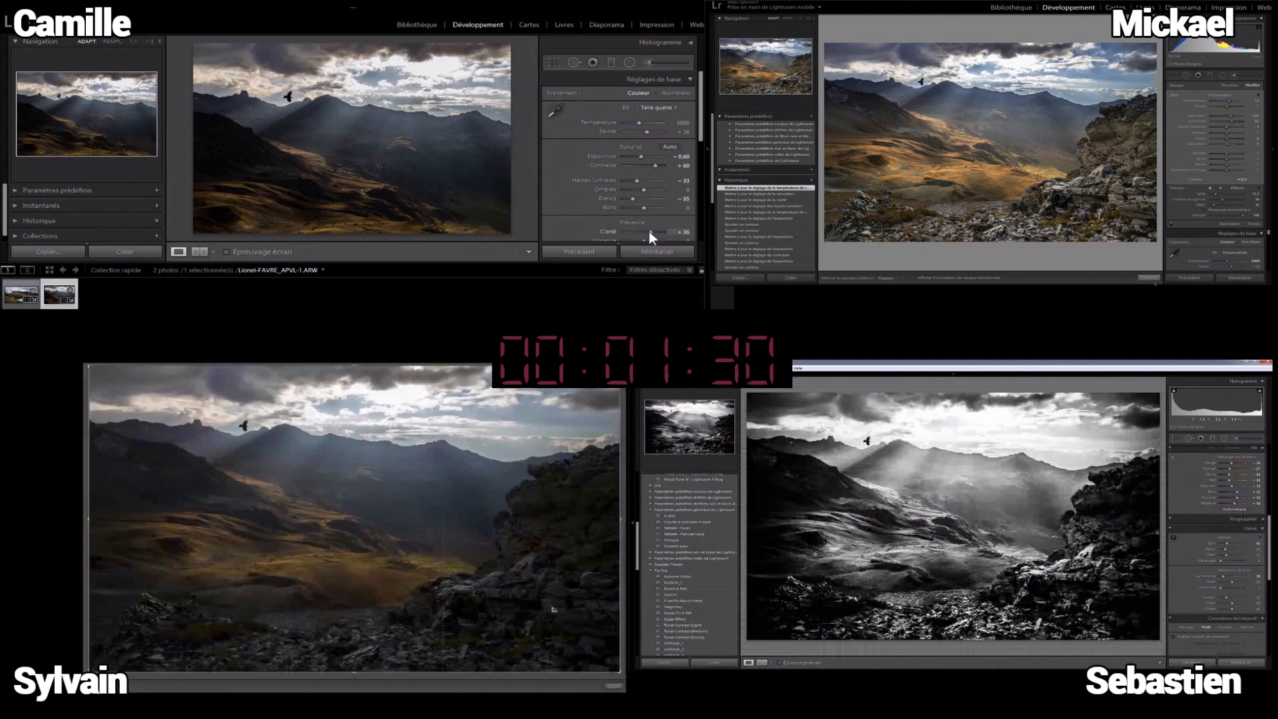
Step: Recrop the photo to a nearly square frame around the bird, light rays and valley, and apply the crop
left_click(551, 59)
right_click(393, 98)
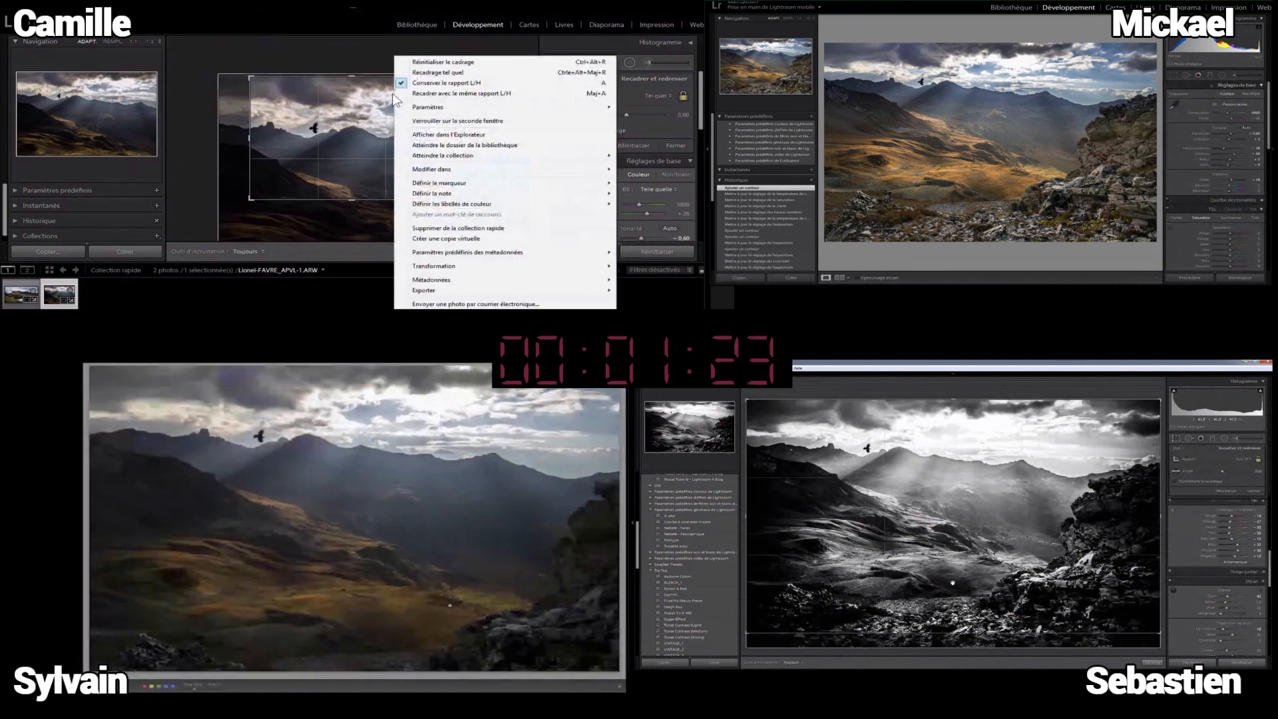
left_click(392, 97)
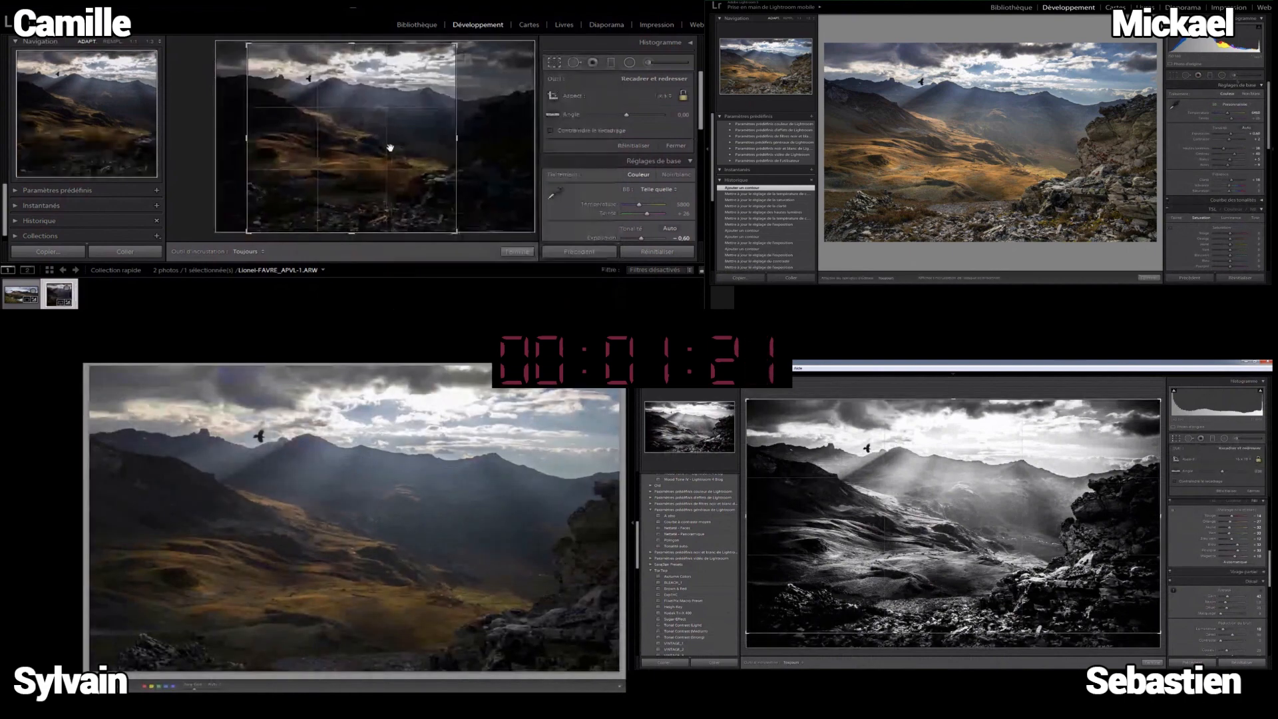
key("Return")
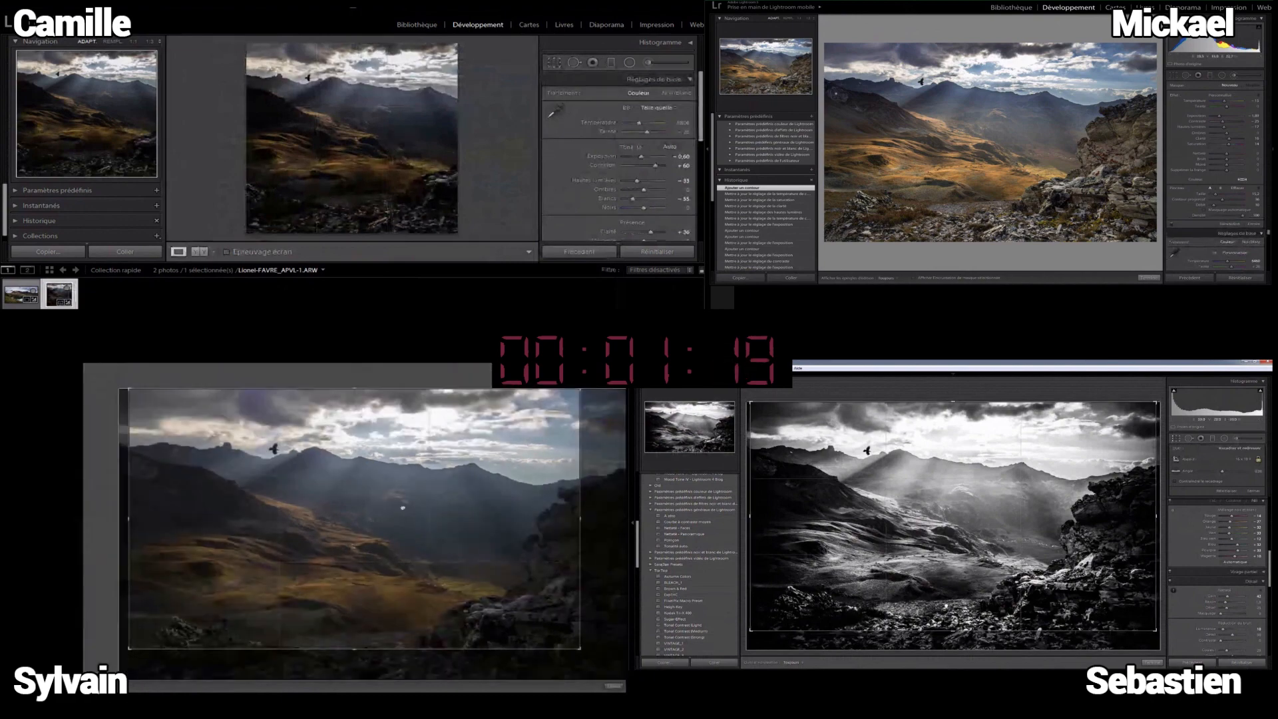
Step: Readjust the white balance and set contrast +63, highlights -41, shadows +9, whites -57 and blacks -12
left_click_drag(654, 164, 653, 164)
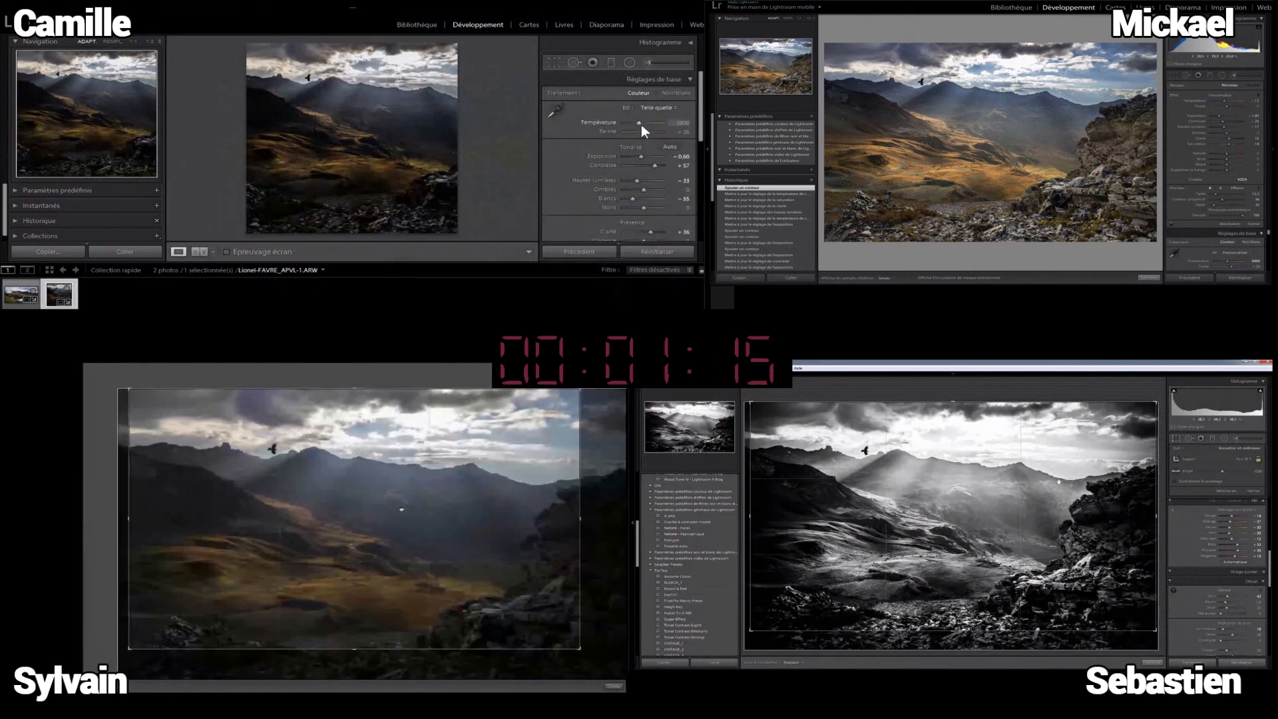
left_click_drag(638, 123, 647, 131)
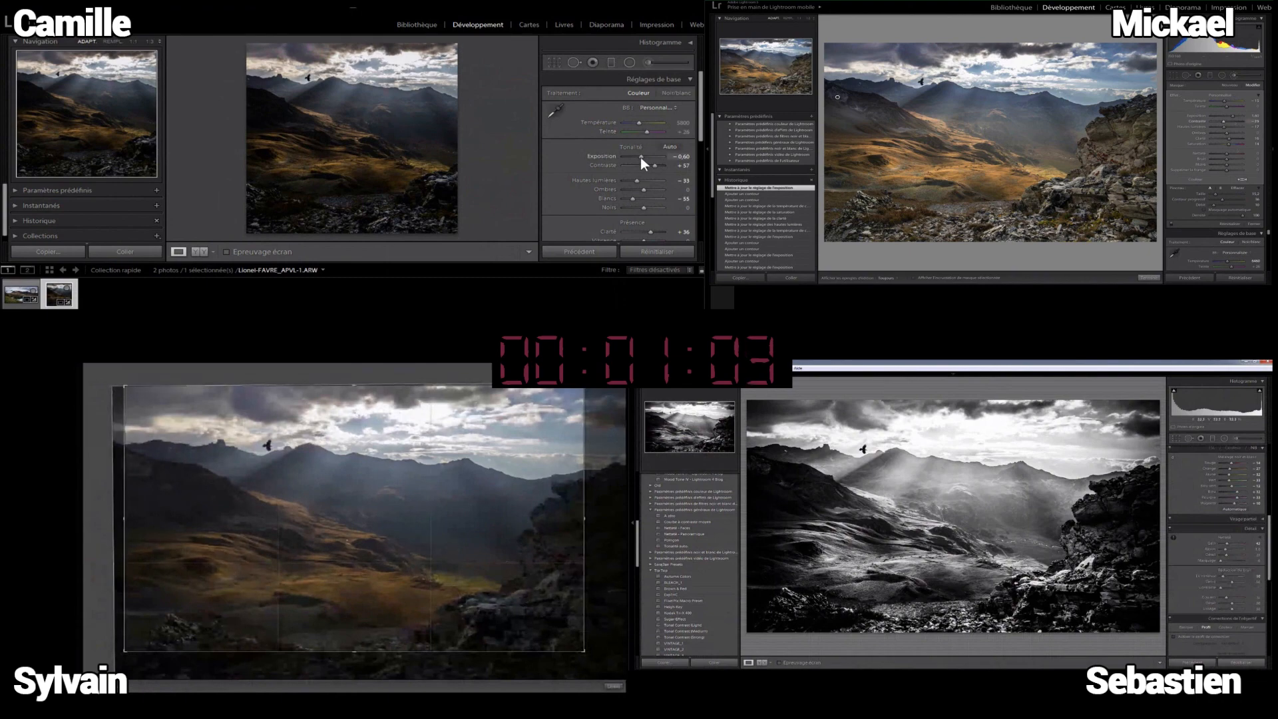
left_click_drag(640, 157, 640, 157)
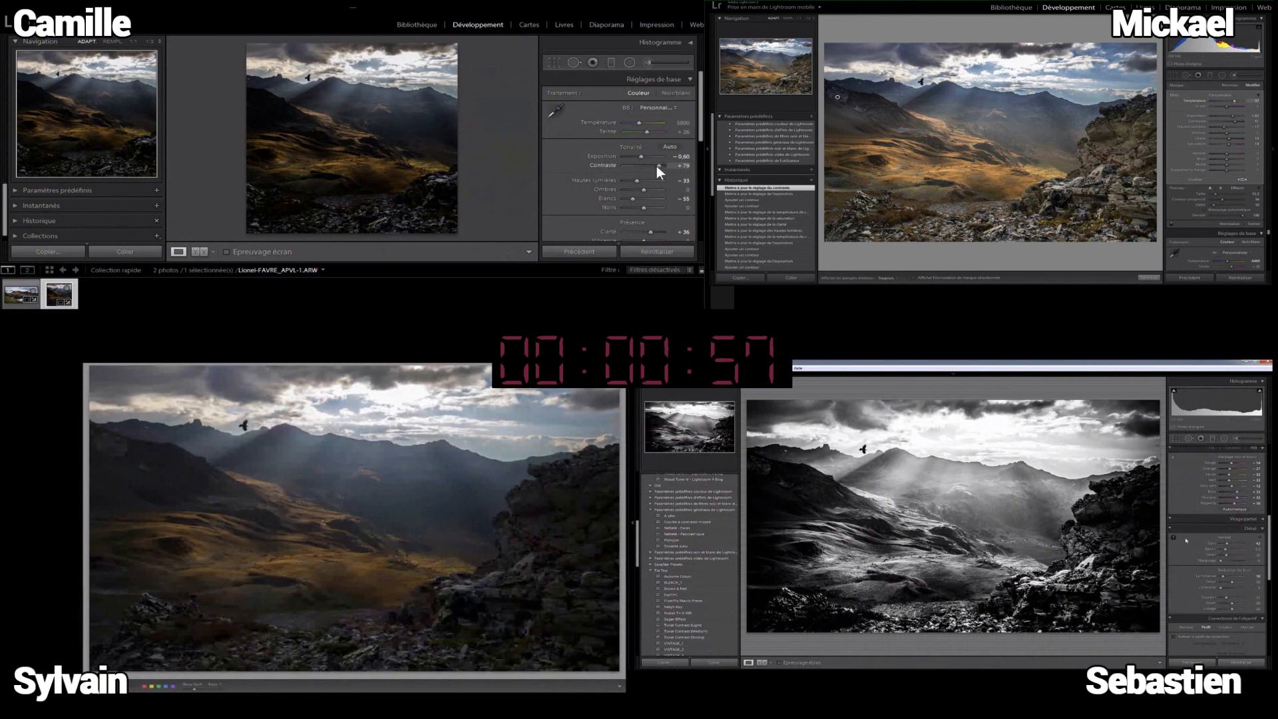
left_click_drag(656, 165, 638, 209)
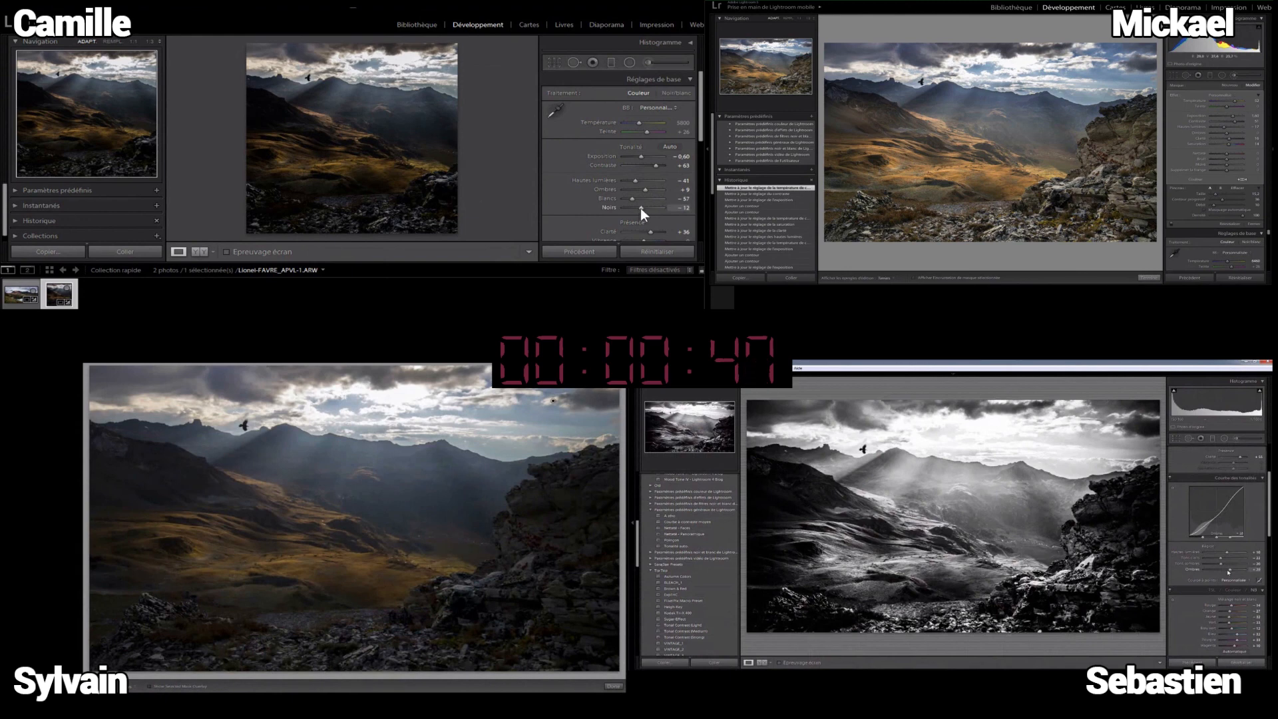
Step: Raise the photo's vibrance to +15 and reset its saturation to 0
scroll(650, 149, "down", 3)
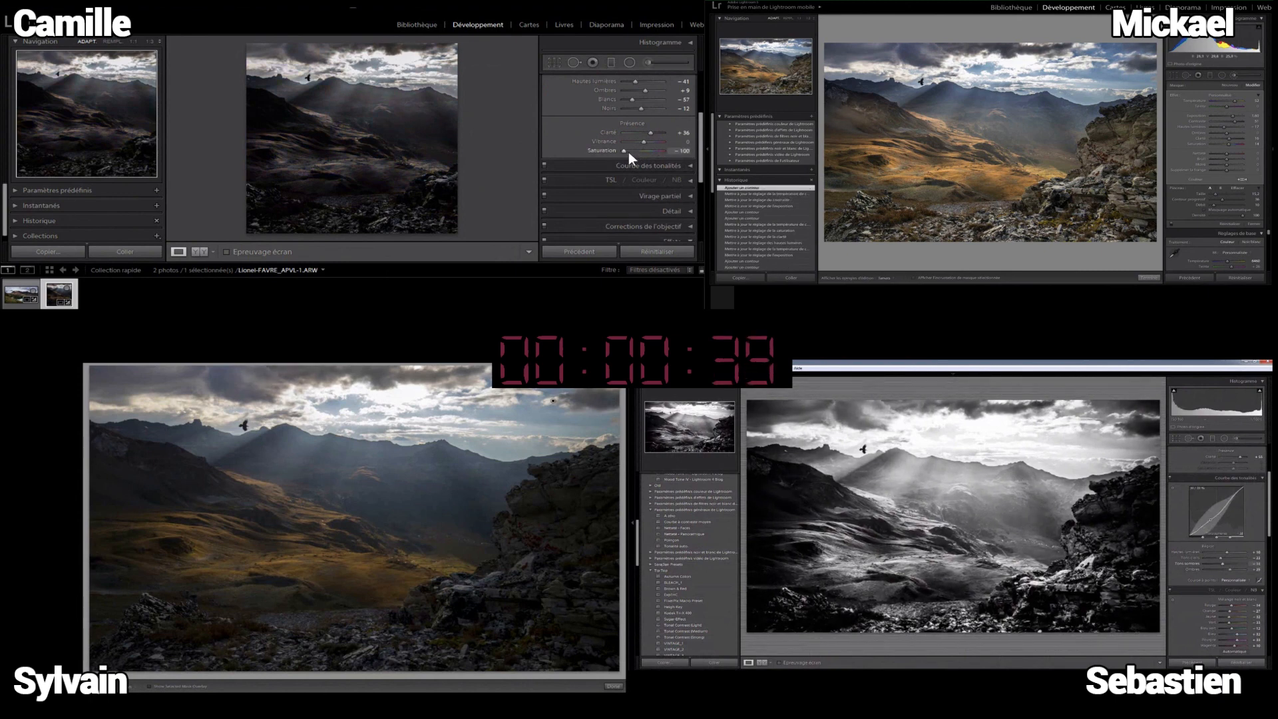
double_click(620, 152)
left_click_drag(639, 141, 641, 140)
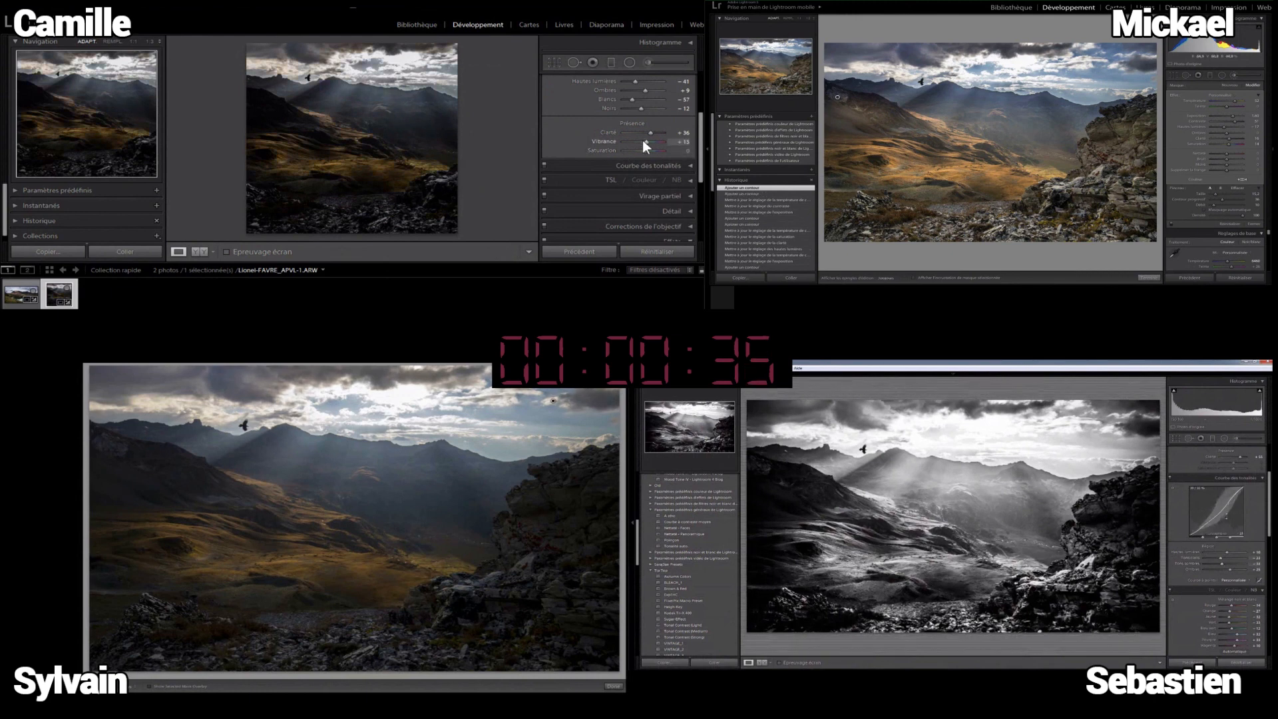
left_click_drag(641, 147, 642, 149)
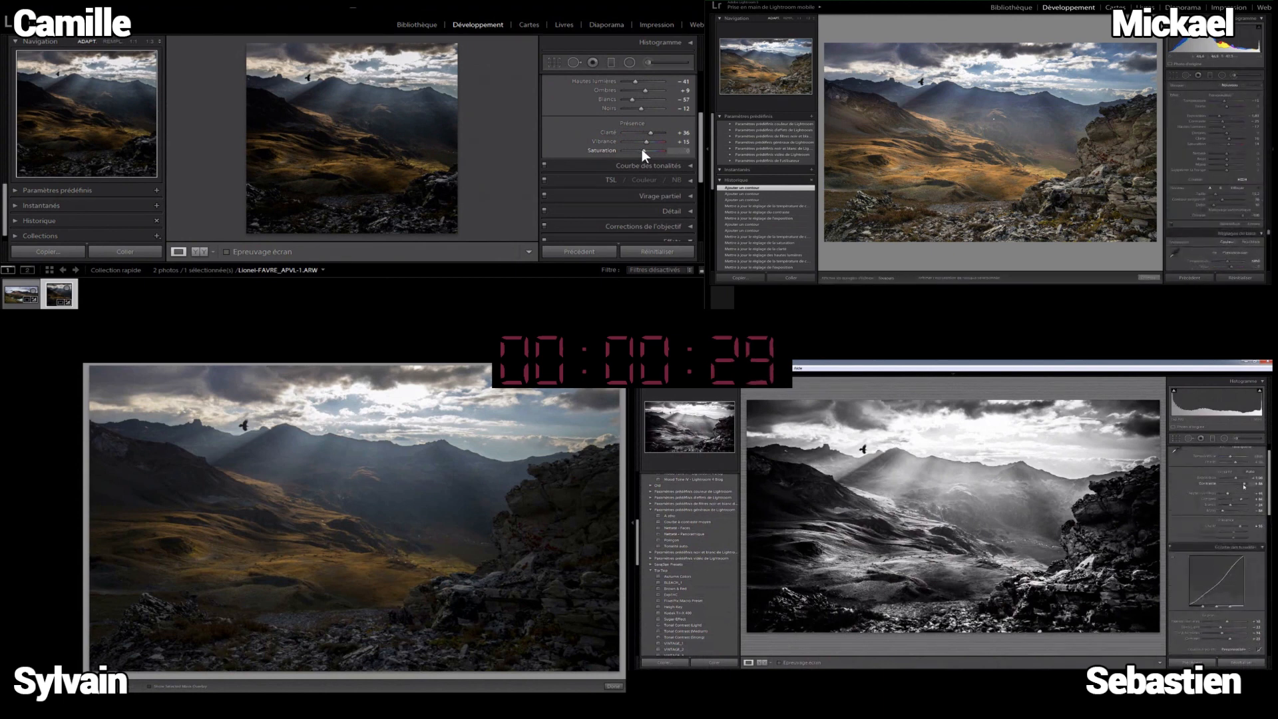
Step: Add a slight dark post-crop vignette to the photo and return to the basic adjustments
left_click_drag(700, 143, 699, 192)
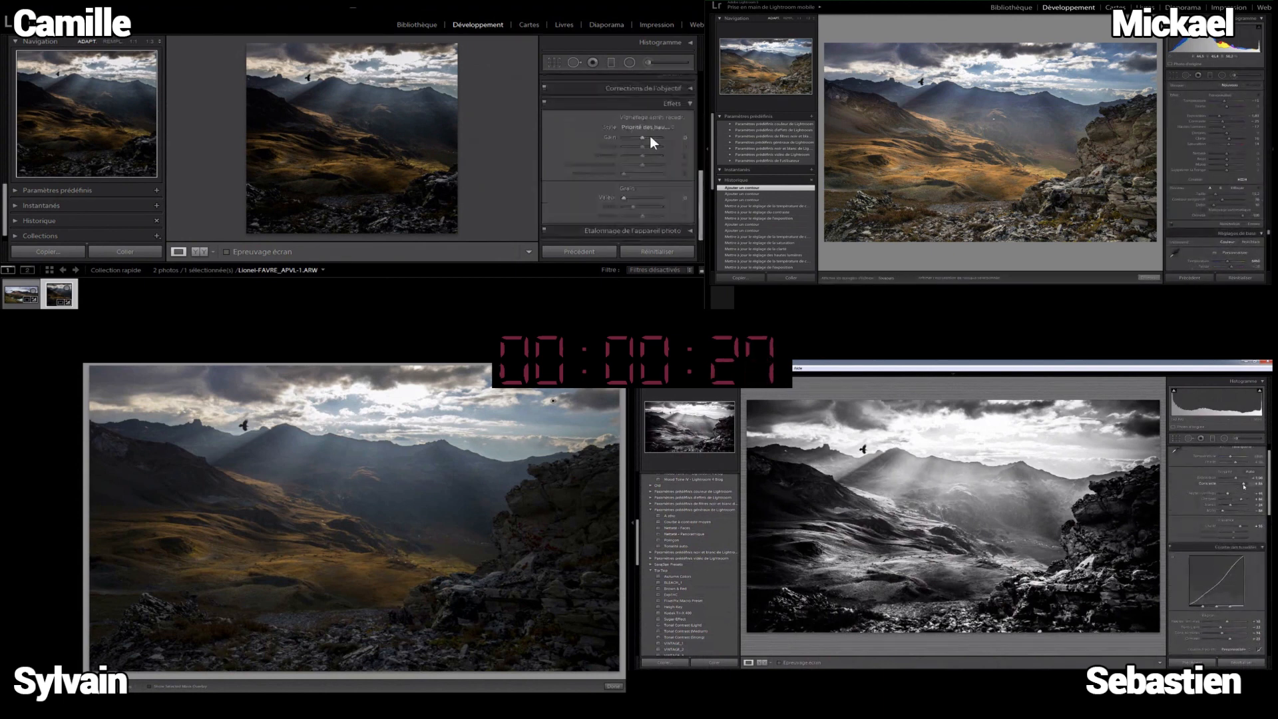
left_click_drag(650, 136, 639, 137)
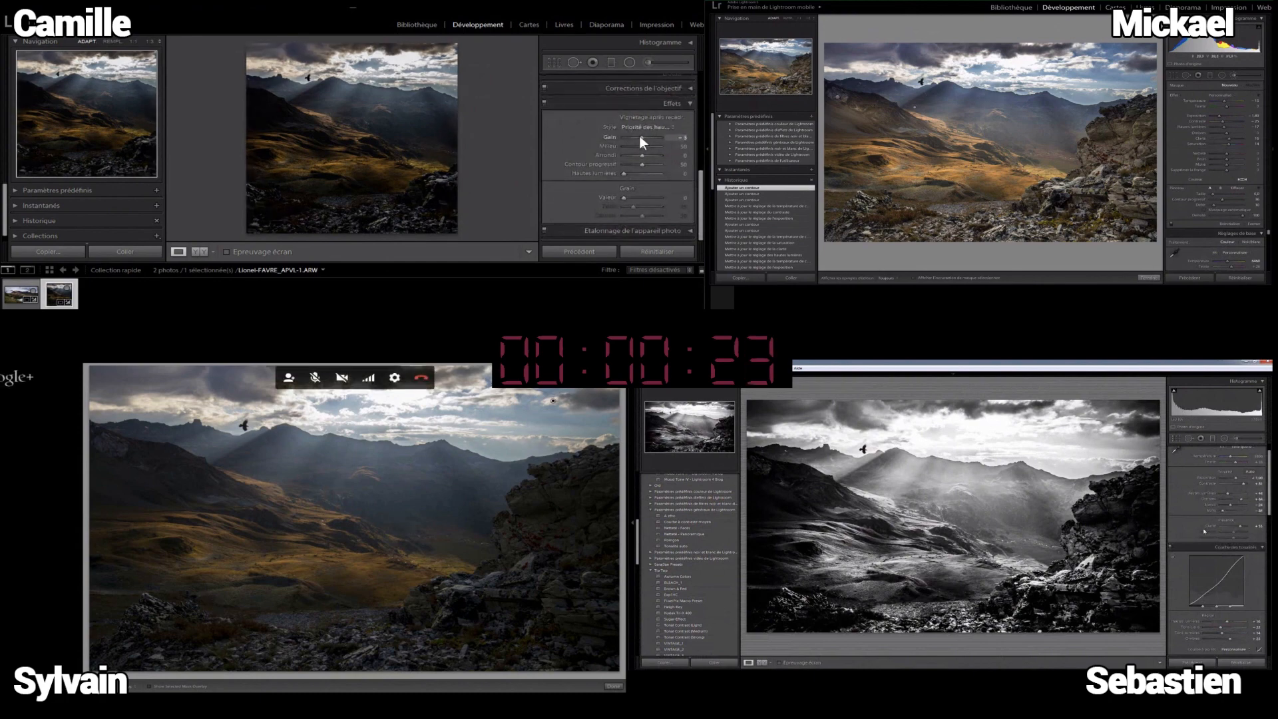
left_click(701, 103)
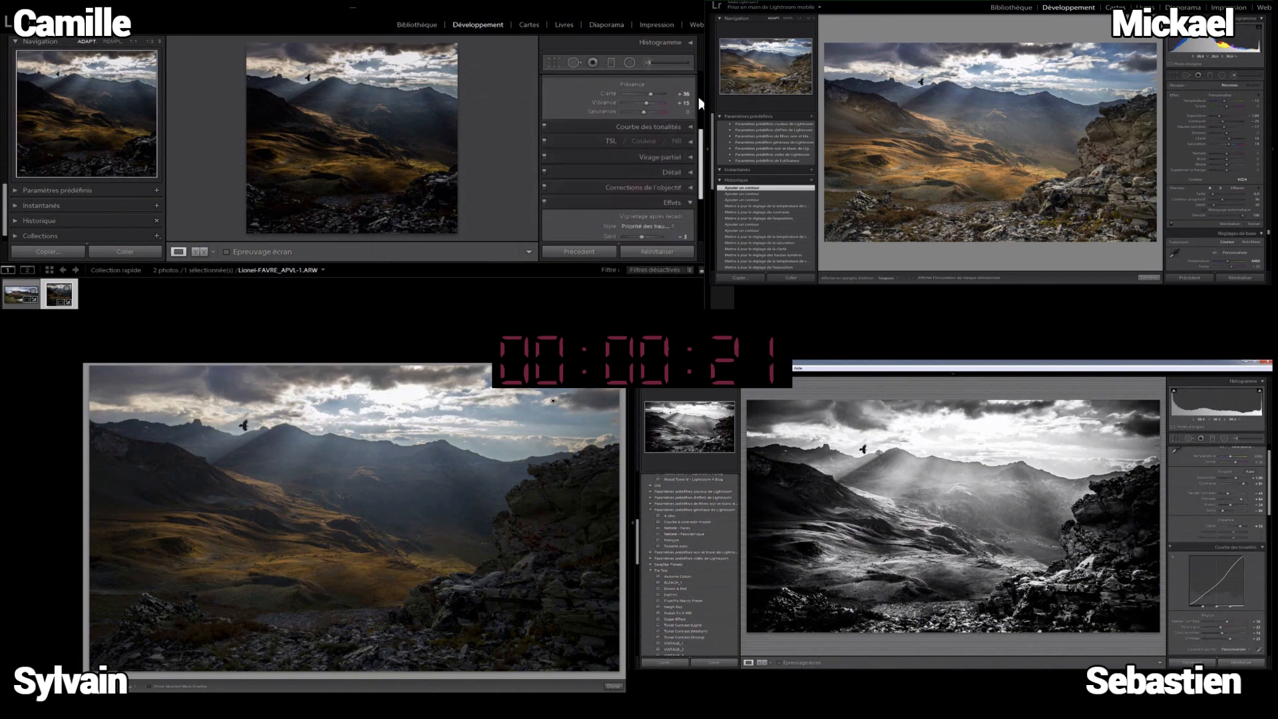
left_click(698, 97)
Step: Inspect the bird and the sky up close in the black-and-white and colour versions
left_click(884, 475)
scroll(699, 92, "up", 1)
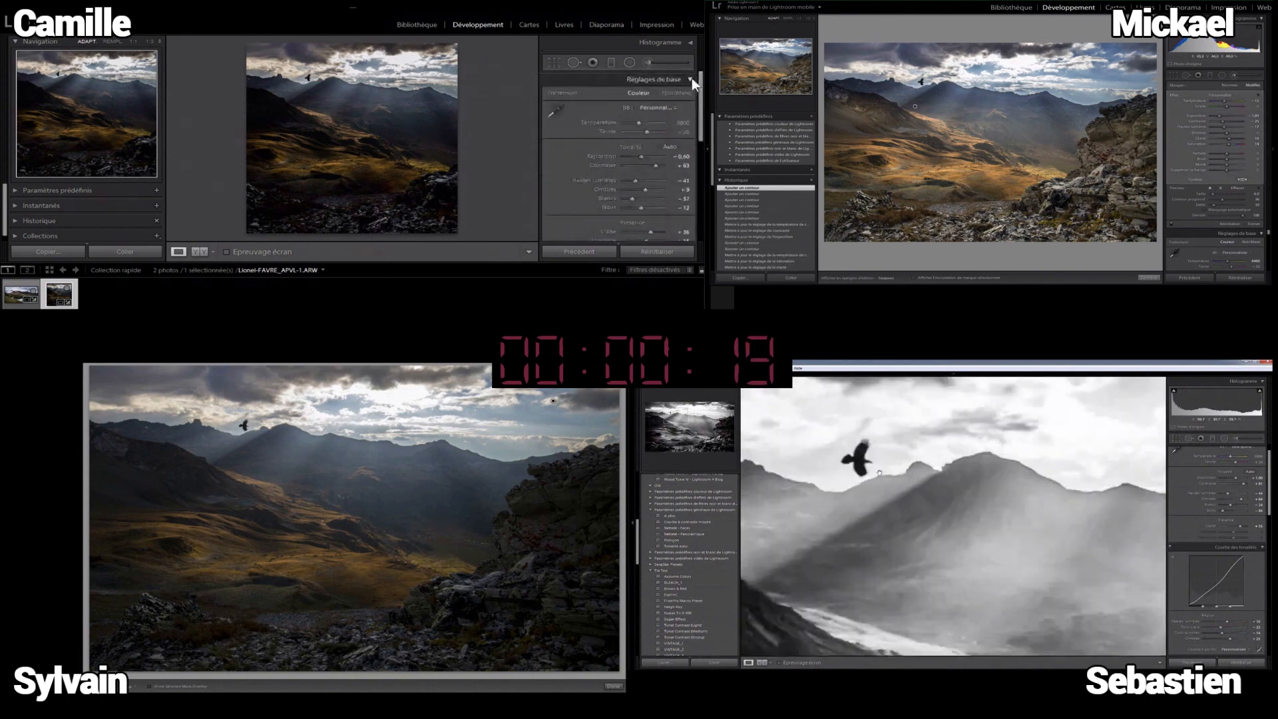
left_click(937, 504)
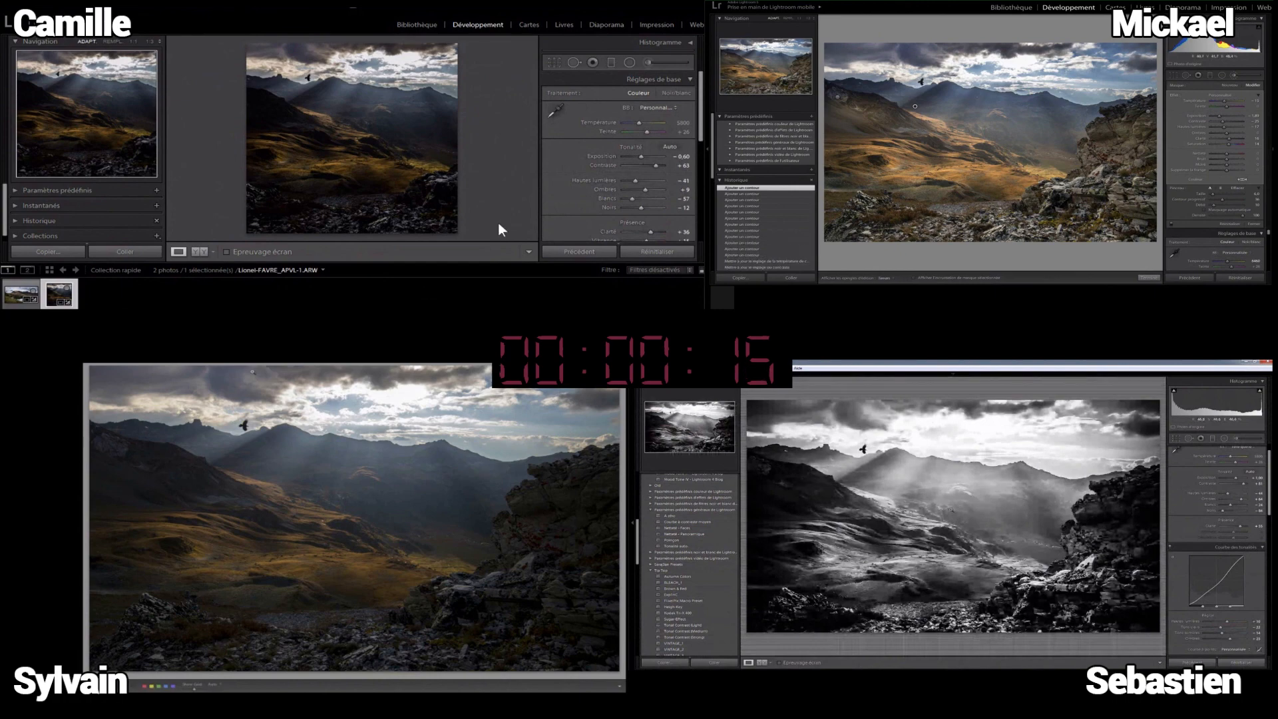
left_click(267, 367)
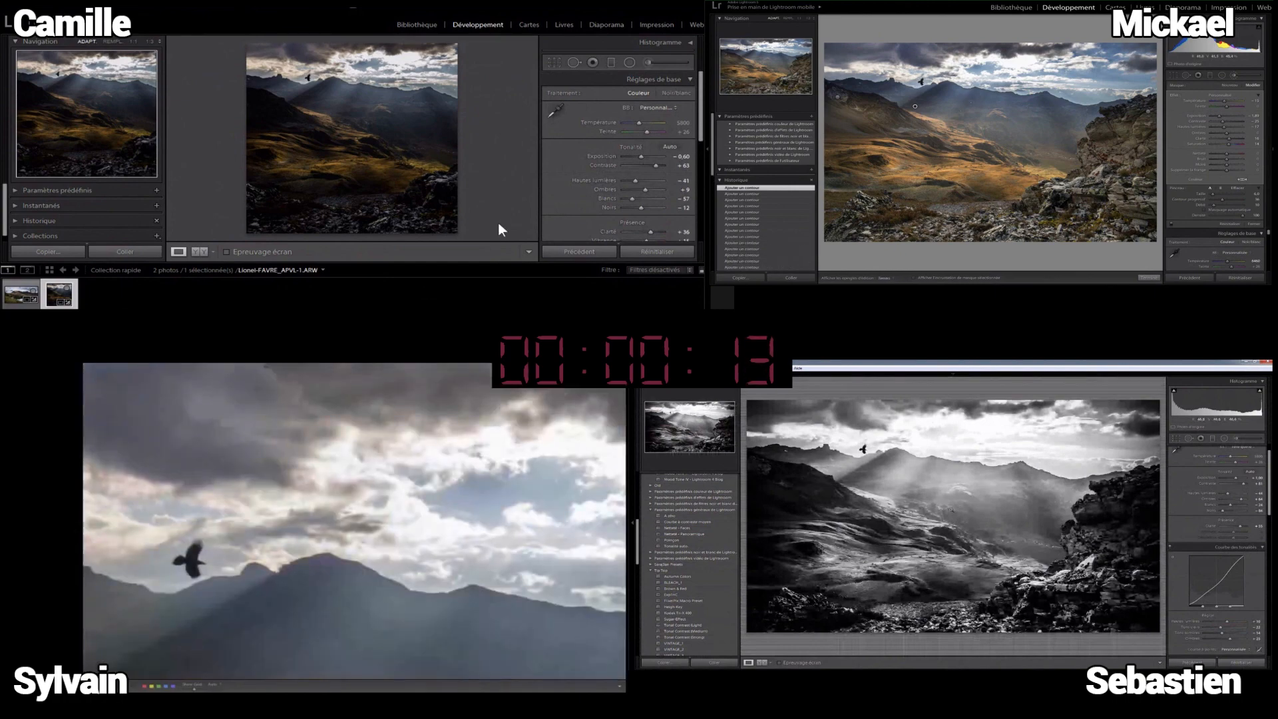
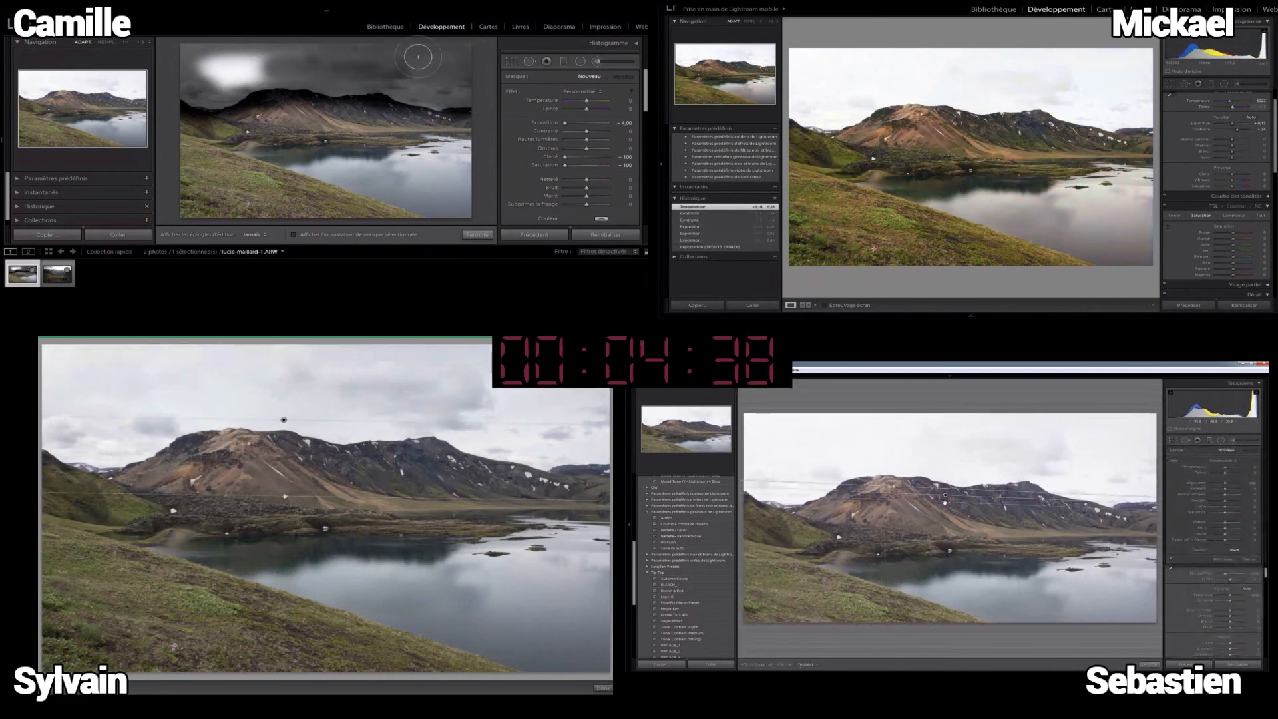
Step: Paint the lake photo's darkening brush mask, with exposure -4.00 and saturation -100, over the remaining sky and along the ridge
mouse_move(270, 56)
left_mouse_down()
mouse_move(205, 68)
mouse_move(301, 85)
mouse_move(288, 65)
mouse_move(170, 63)
left_mouse_up()
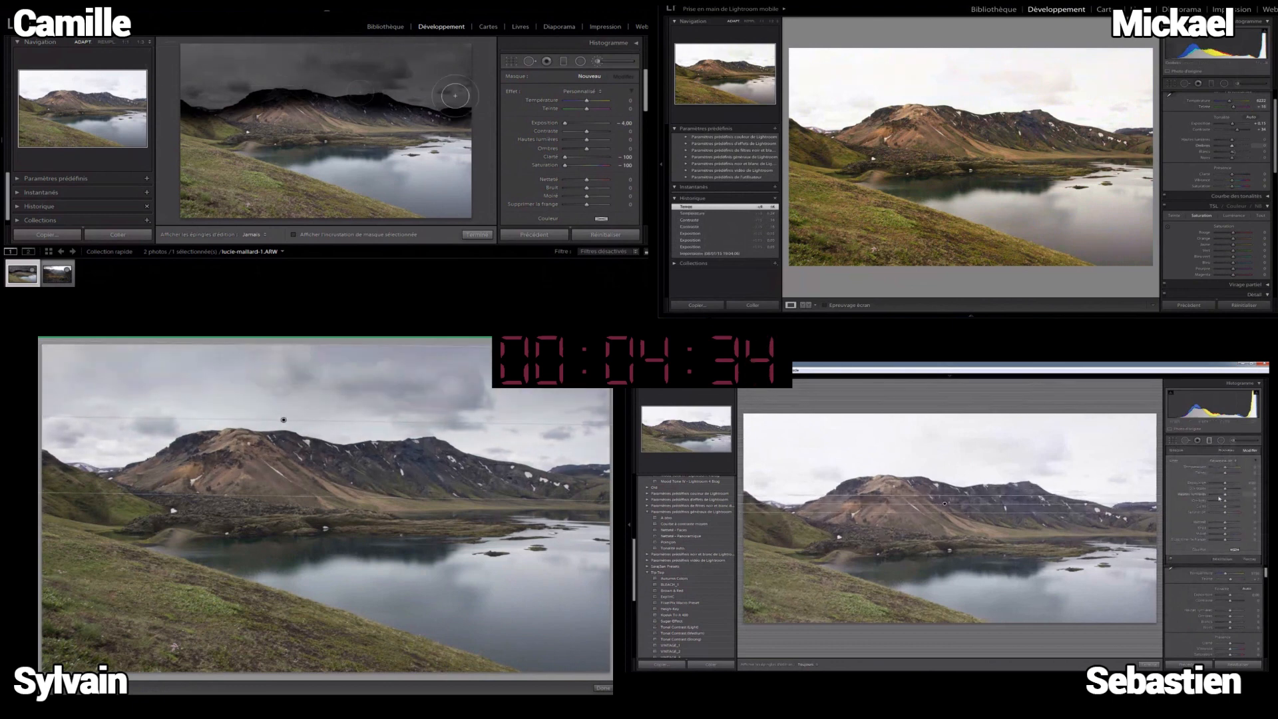
left_click_drag(337, 91, 188, 97)
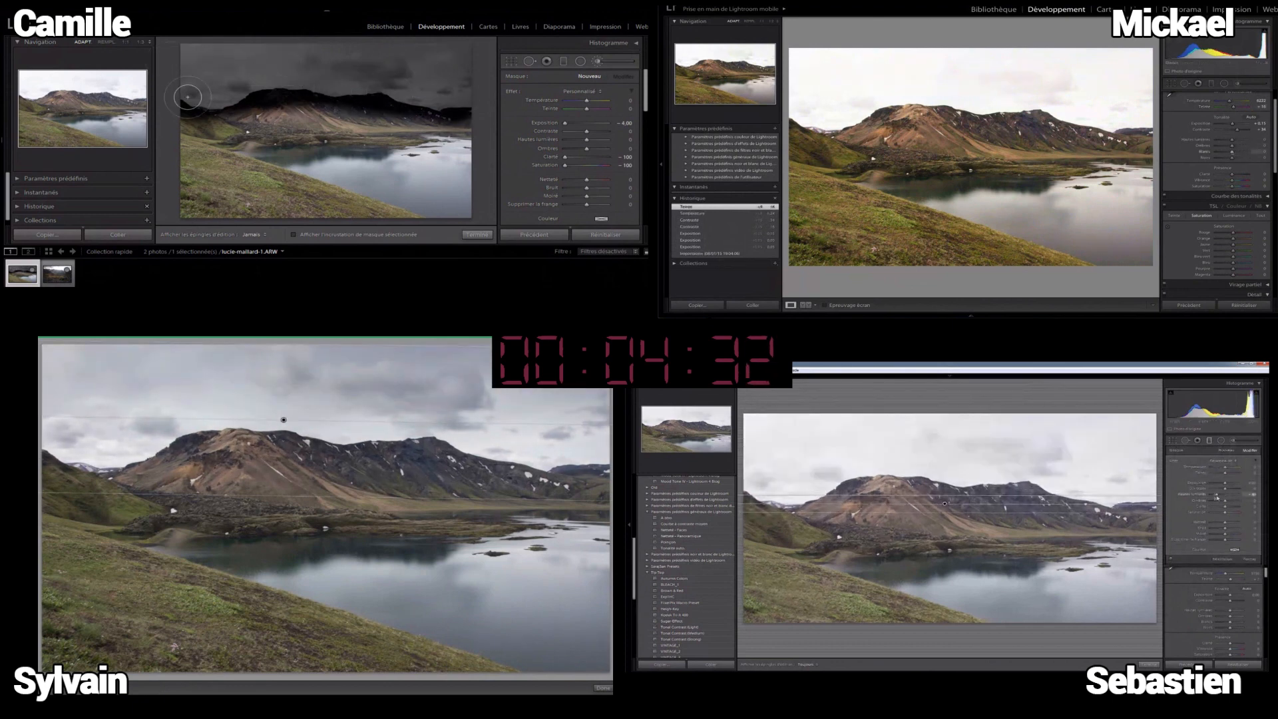
Step: Switch the sky mask's brush to erasing with size 10 and adjust its feather
left_click_drag(645, 88, 645, 126)
left_click(593, 99)
left_click_drag(573, 109, 580, 116)
left_click(579, 117)
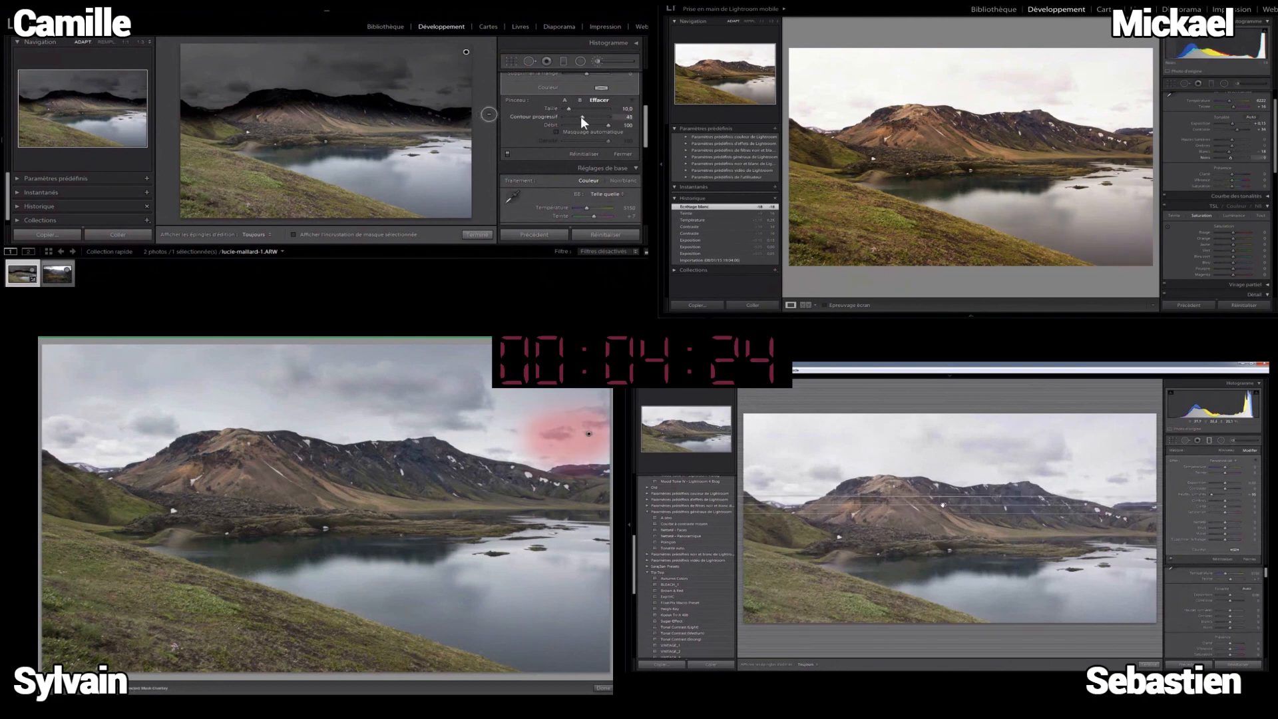
Step: Set the erasing brush's size to 19 and hide the mask overlay and edit pins for close work on the hillside beside the mountain
left_click(126, 41)
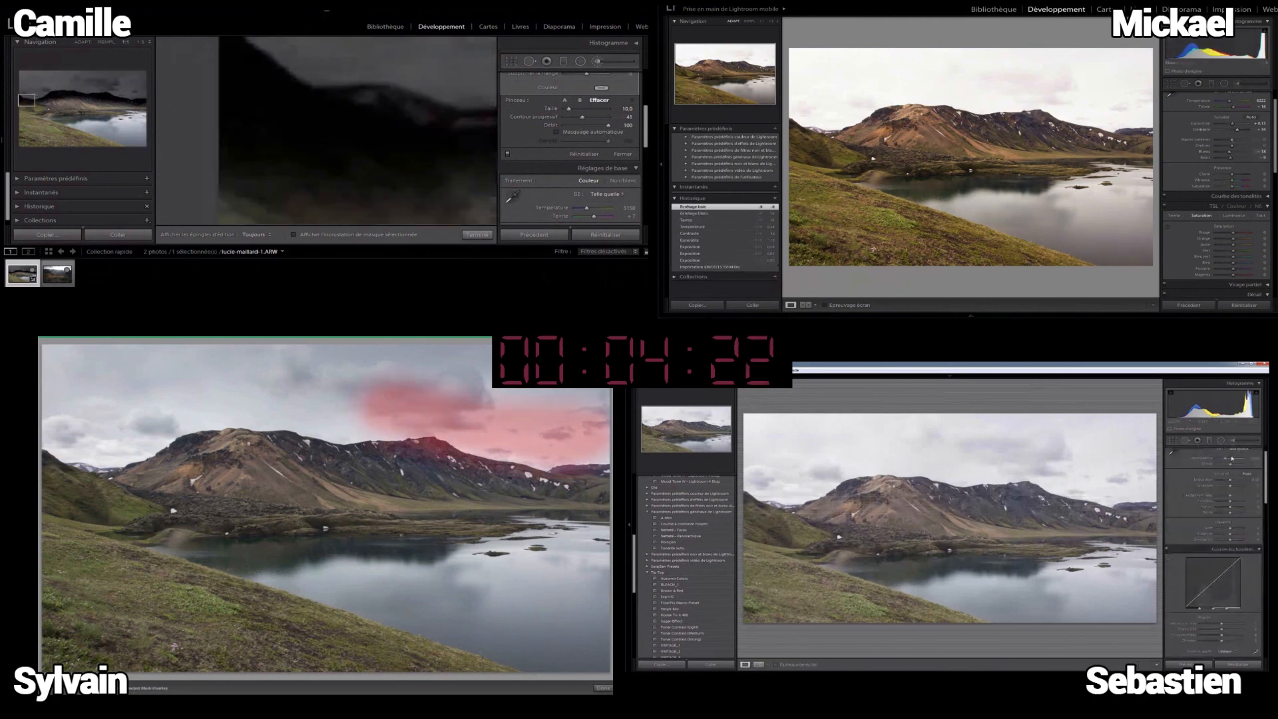
left_click(137, 41)
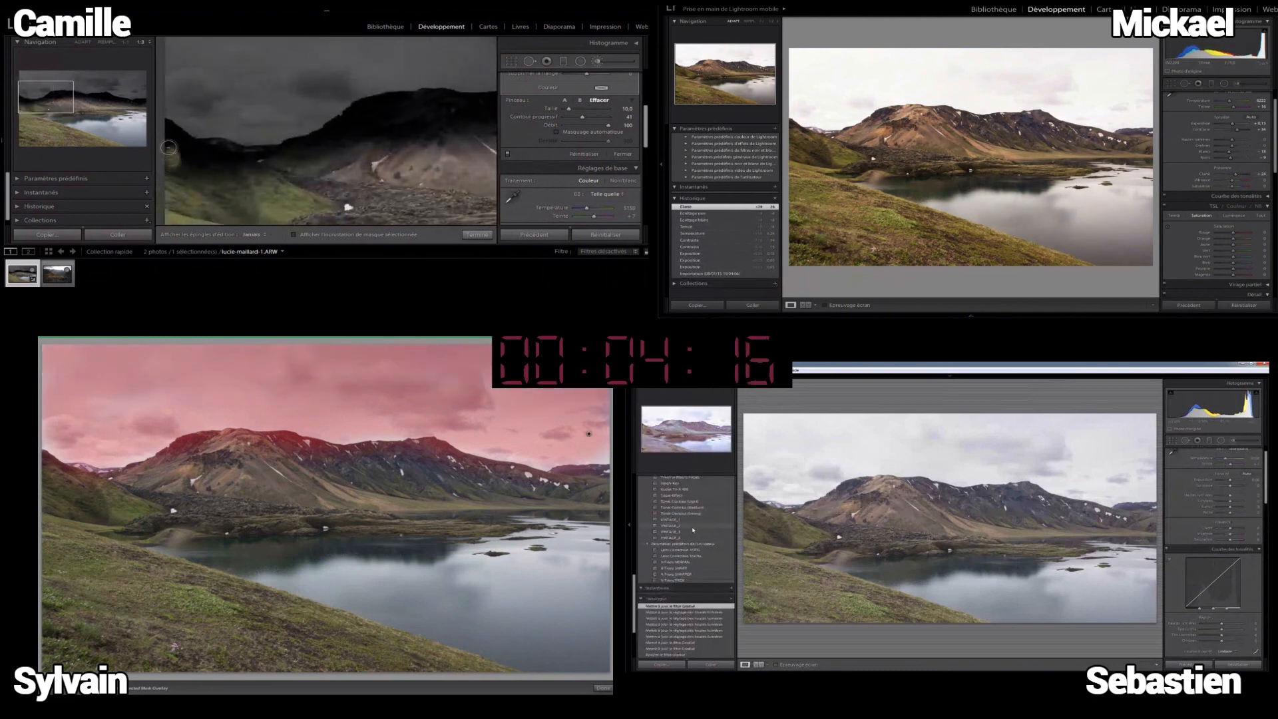
key("k")
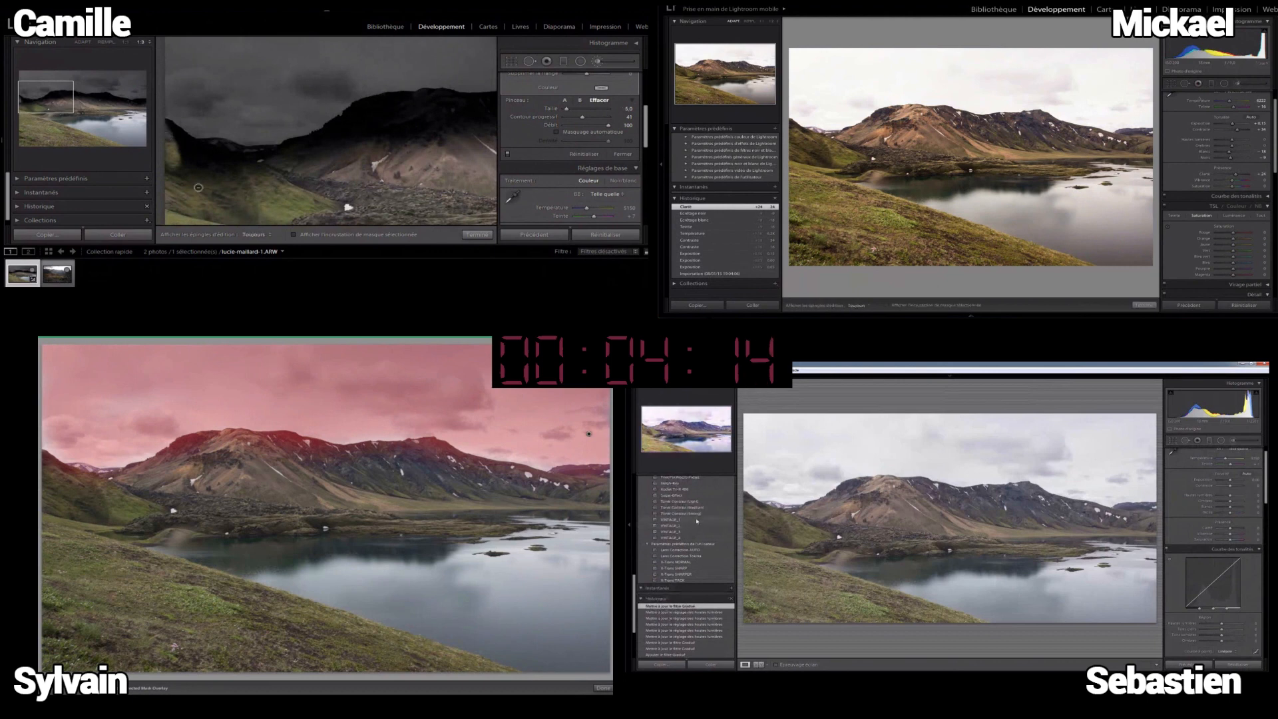
scroll(683, 529, "up", 2)
scroll(168, 167, "up", 3)
key("o")
key("h")
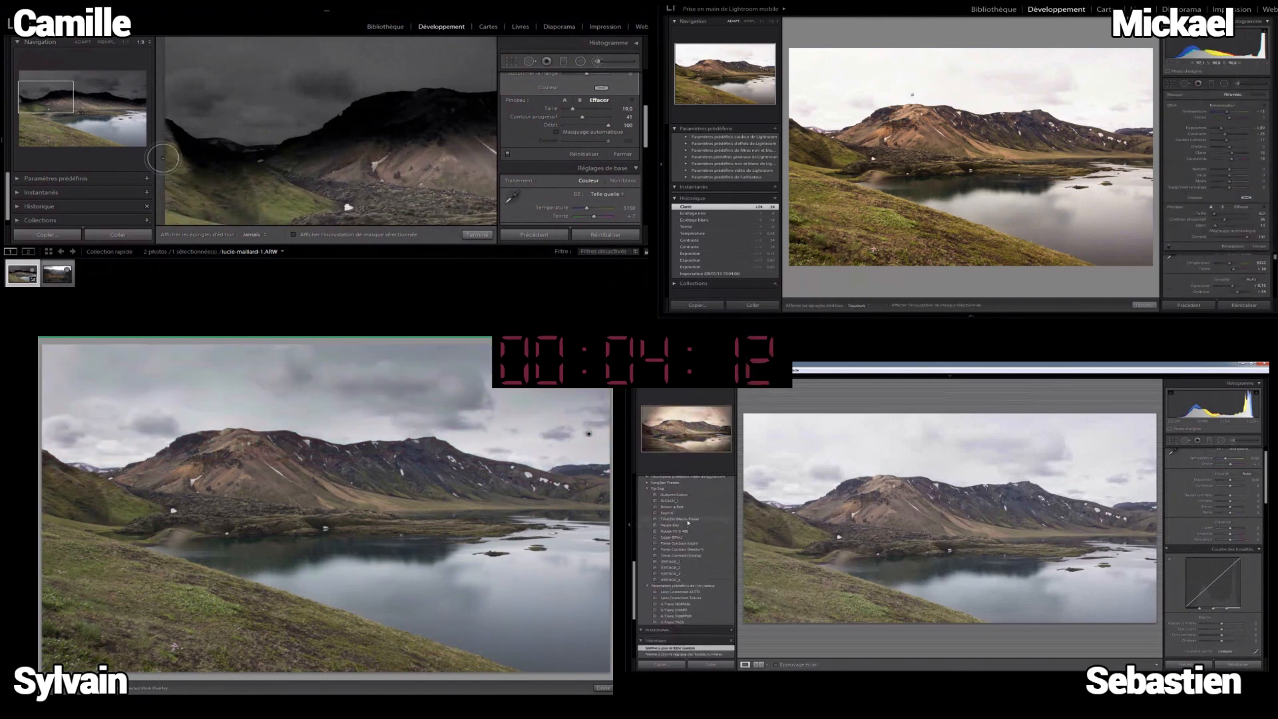
right_click(933, 51)
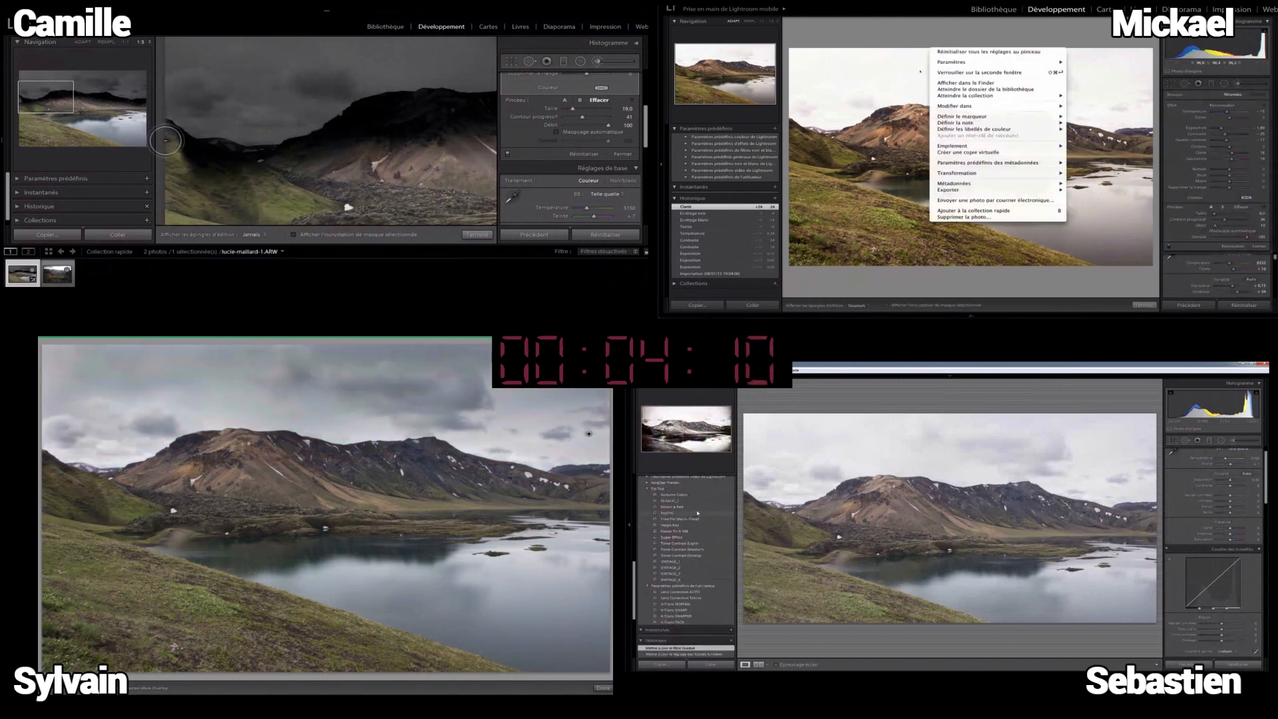
left_click(912, 66)
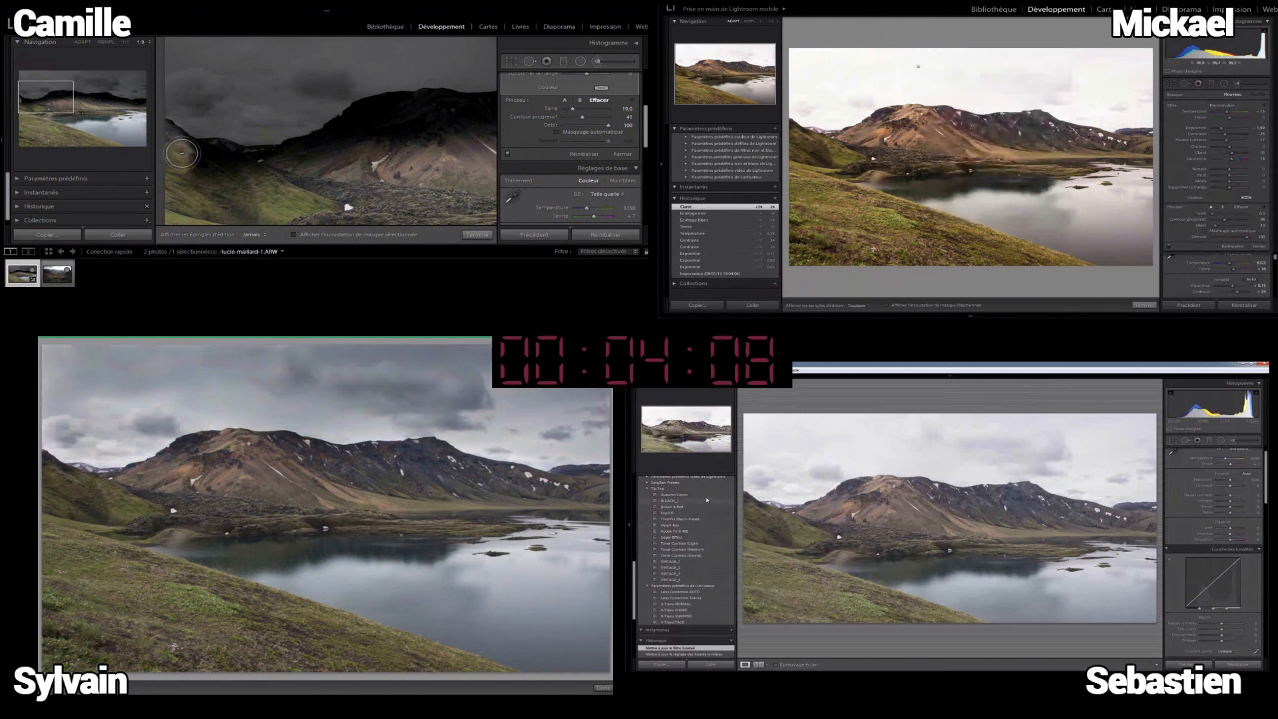
Step: Try the BLEACH_1 preset on the lake photo and revert to the edit state before it
left_click(704, 501)
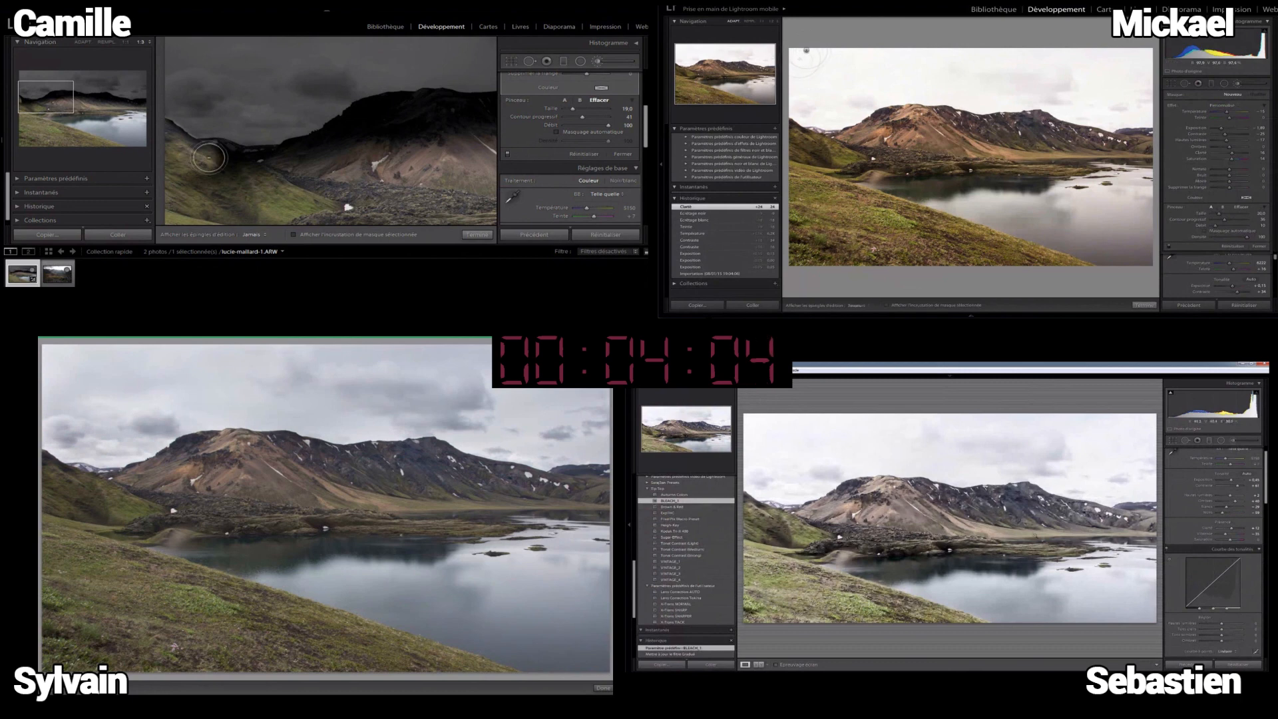
scroll(685, 532, "down", 3)
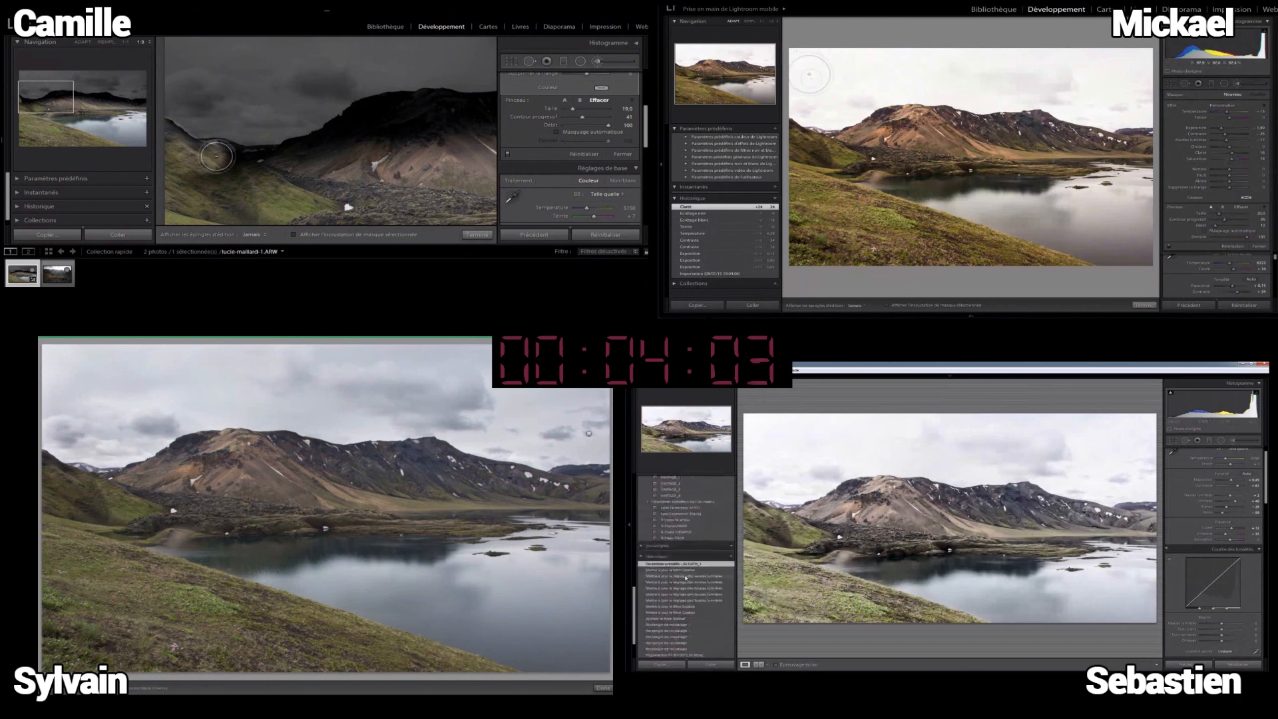
left_click(684, 570)
scroll(683, 570, "up", 3)
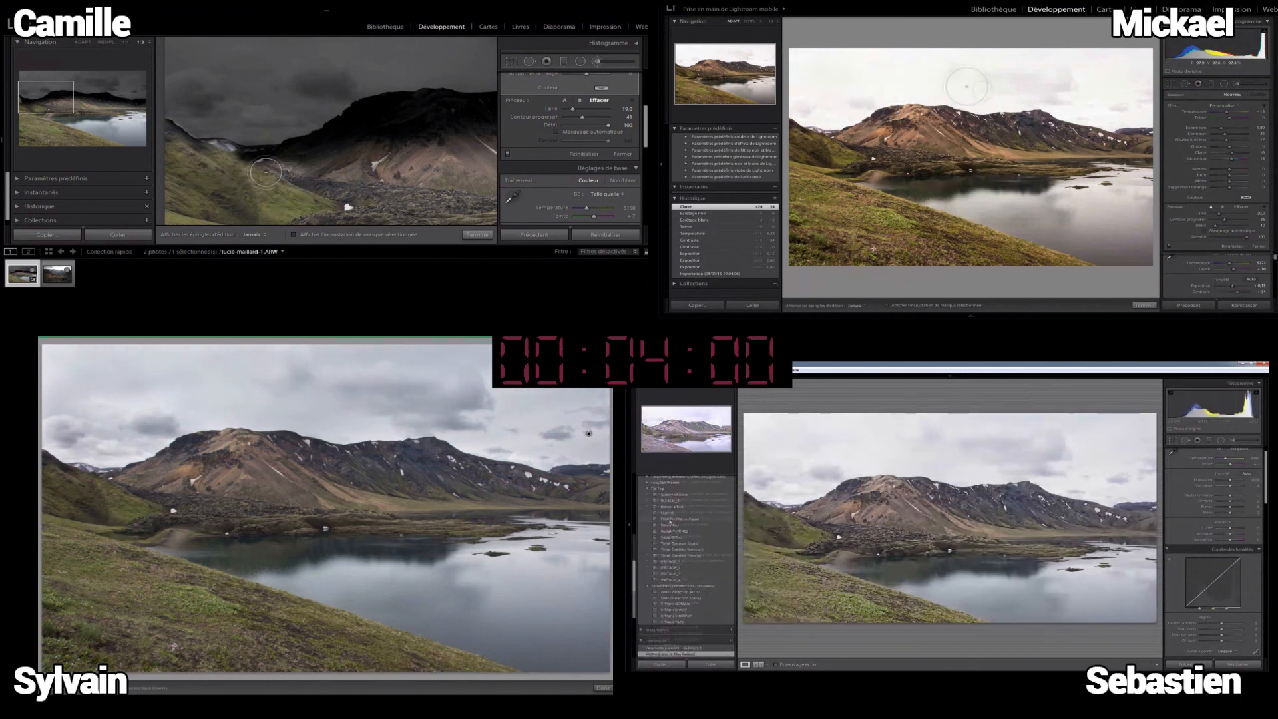
scroll(670, 521, "up", 3)
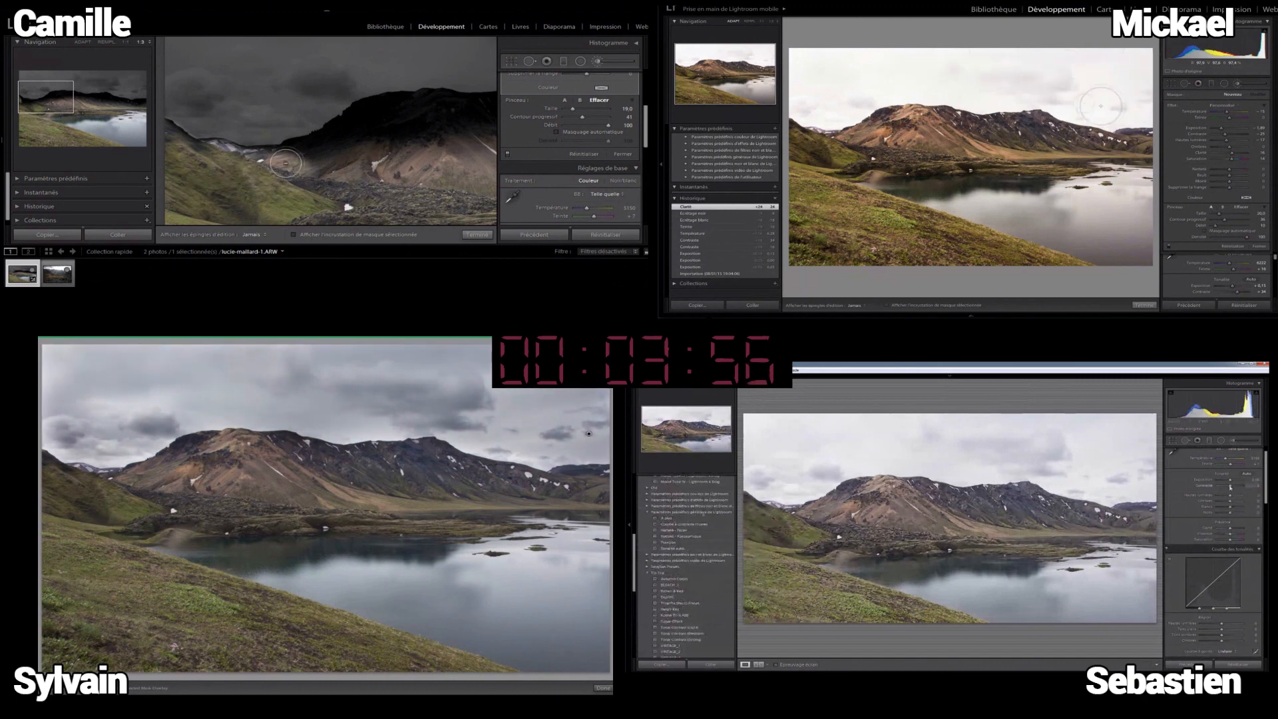
Step: Erase the darkening mask from the mountainside and undo the new brush stroke in the other lake photo's sky
scroll(692, 516, "up", 2)
left_click(806, 51)
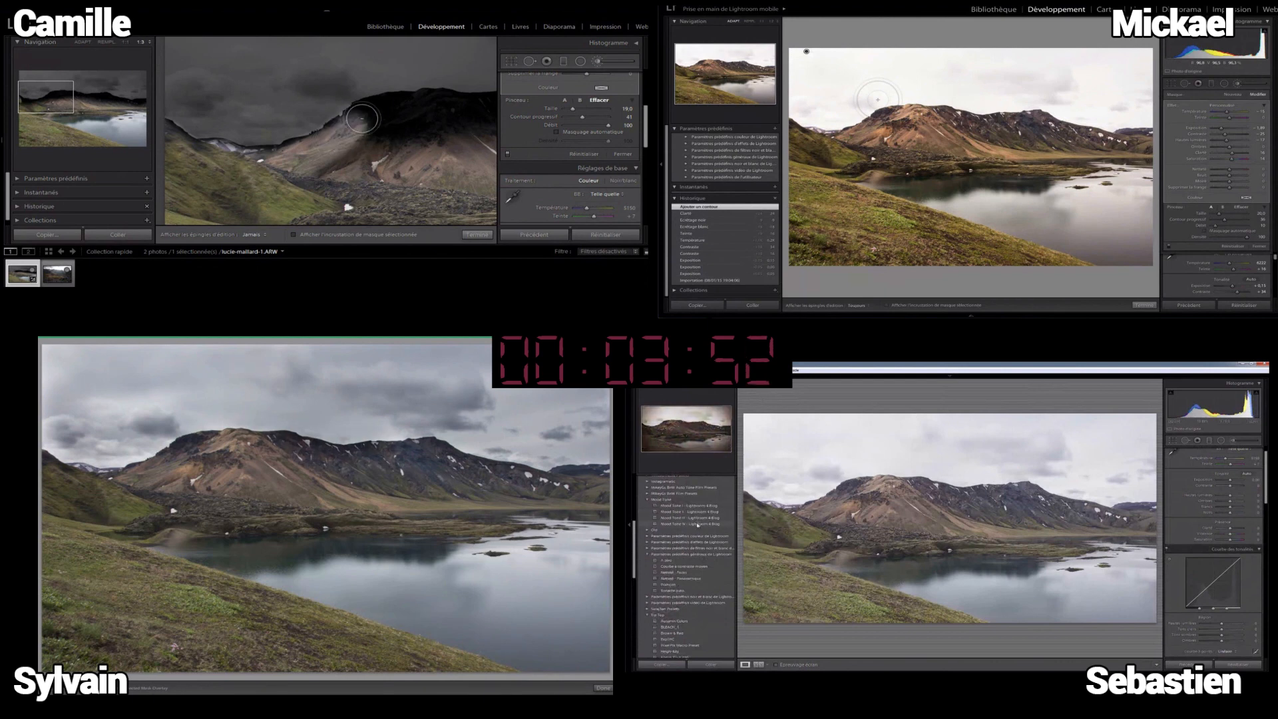
mouse_move(365, 116)
left_mouse_down()
mouse_move(426, 119)
mouse_move(372, 147)
mouse_move(376, 165)
left_mouse_up()
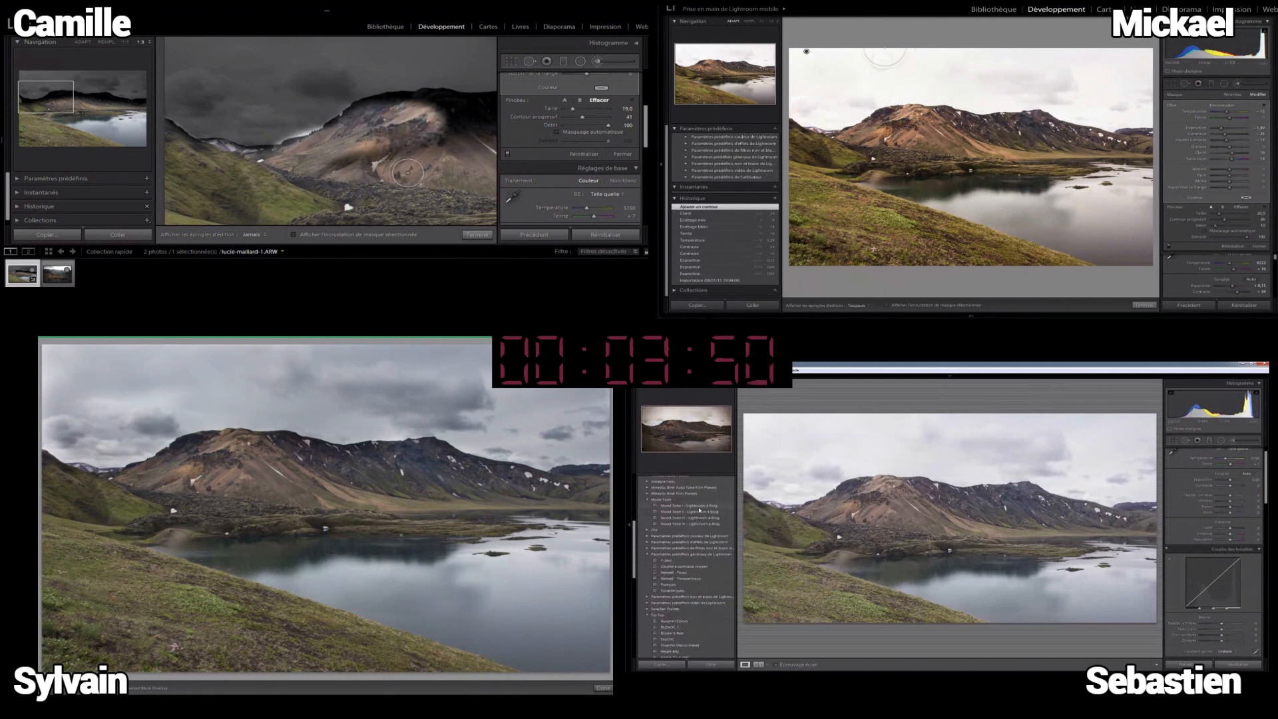
scroll(704, 512, "up", 2)
scroll(705, 512, "up", 2)
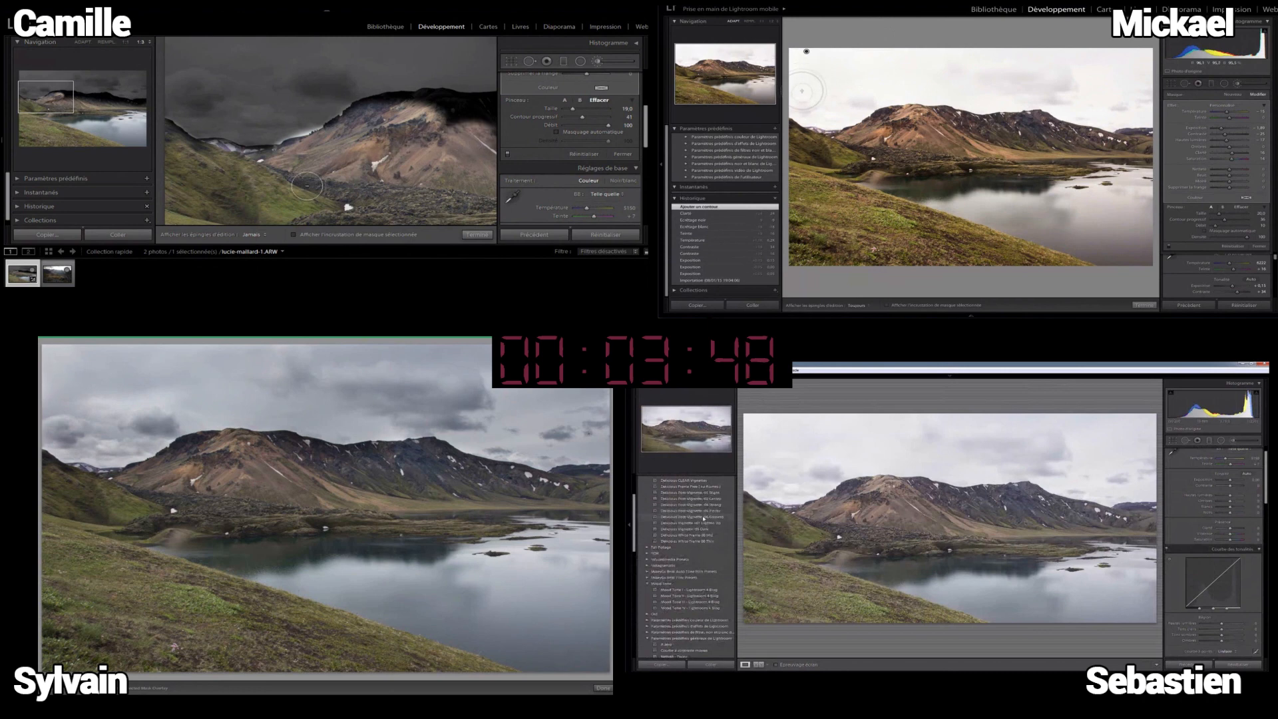
left_click(69, 103)
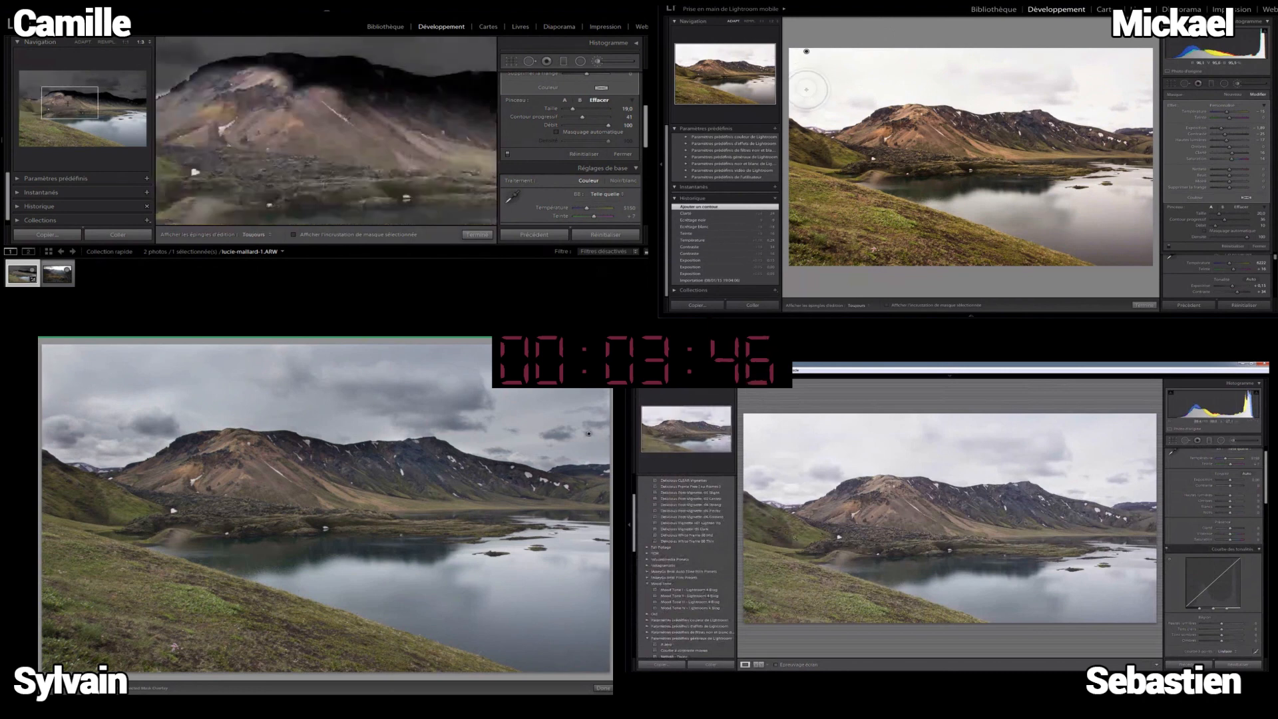
scroll(703, 534, "up", 2)
left_click(87, 41)
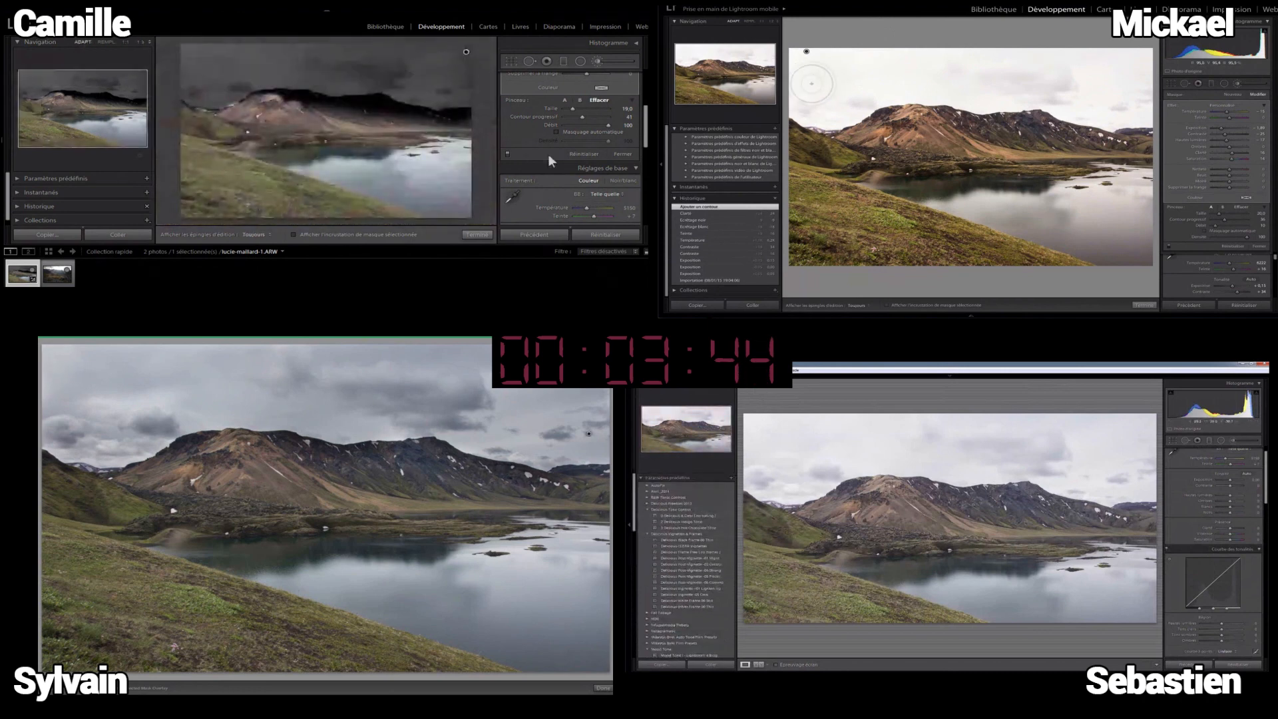
key("ctrl+z")
Step: Rotate the uncropped lake photo a quarter turn clockwise and increase the feather of the other photo's erasing brush
right_click(1055, 385)
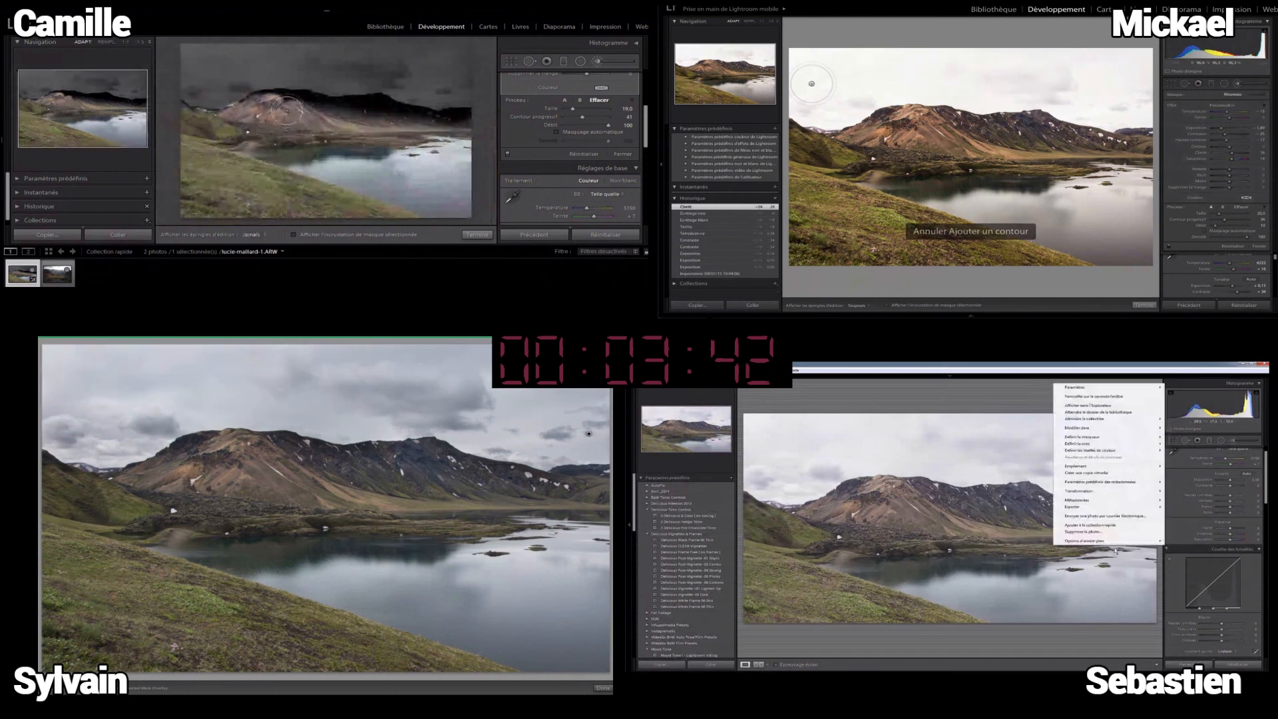
mouse_move(1149, 494)
left_click_drag(585, 117, 598, 116)
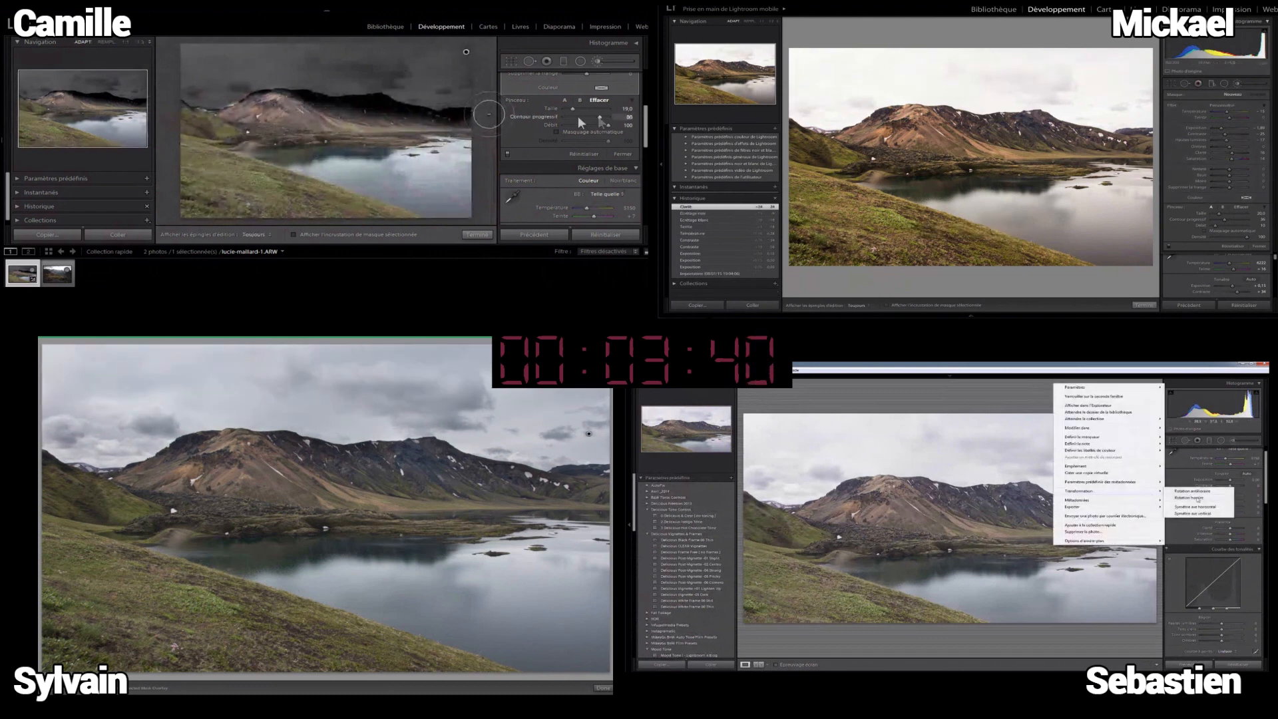
left_click(1191, 496)
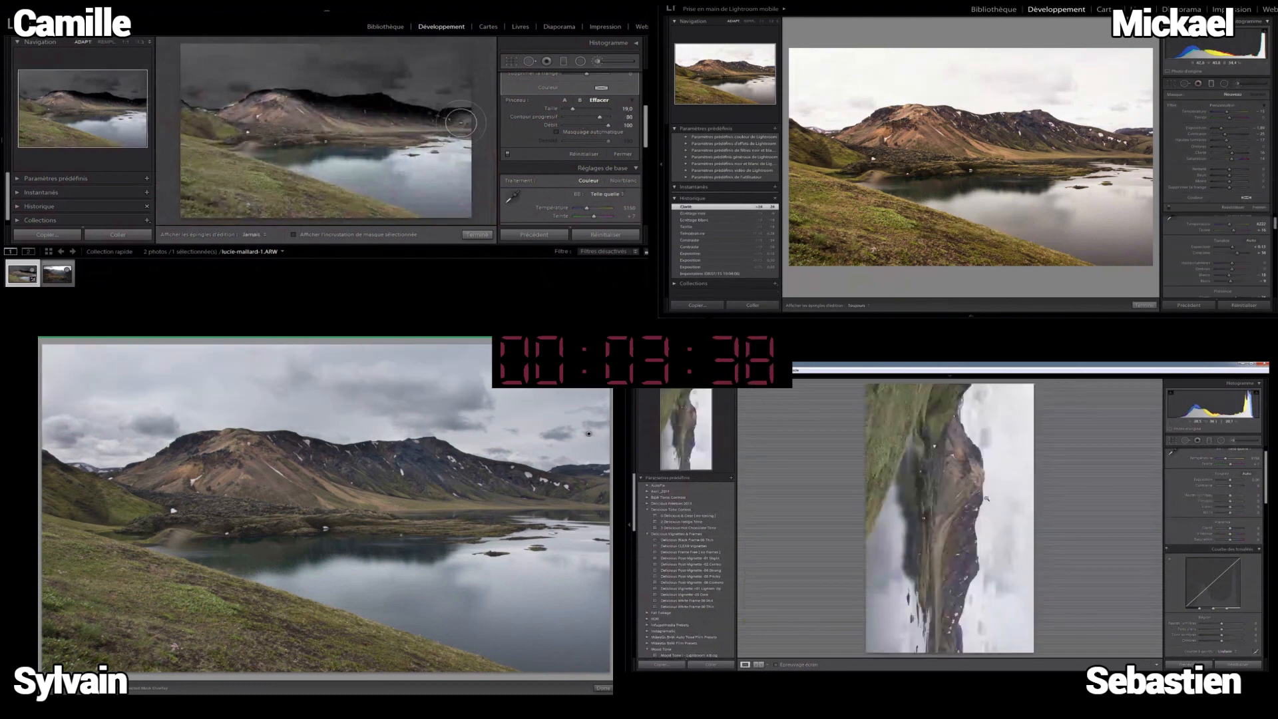
right_click(987, 498)
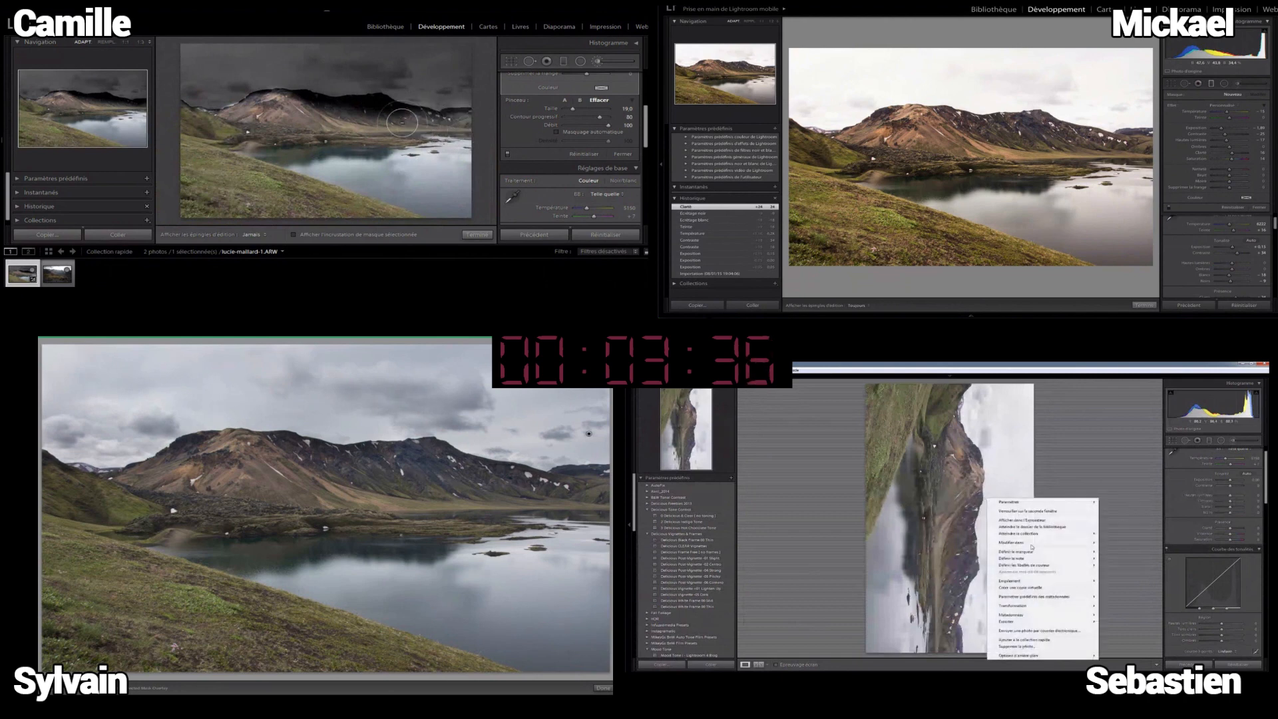
mouse_move(1028, 544)
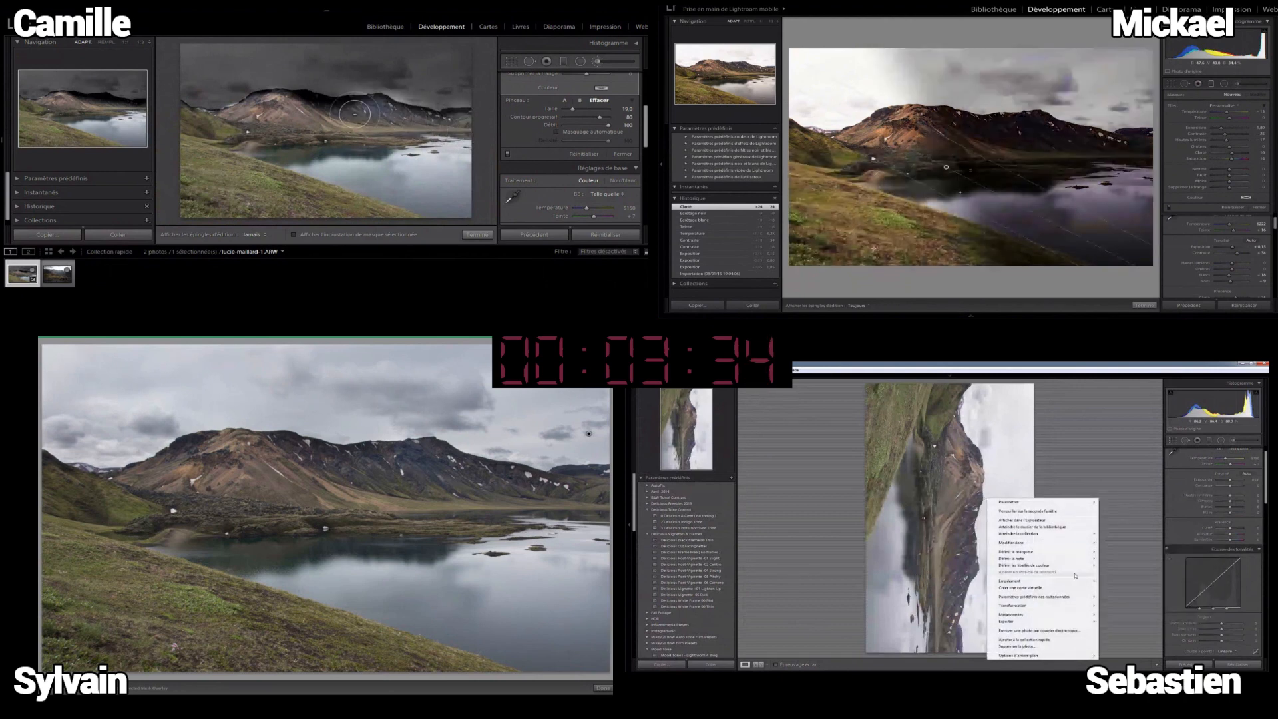
Step: Draw a darkening graduated filter across the lake photo's sky and mountain, and erase the other photo's dark brush mask along the ridge
left_click_drag(927, 143, 966, 169)
left_click_drag(346, 112, 250, 115)
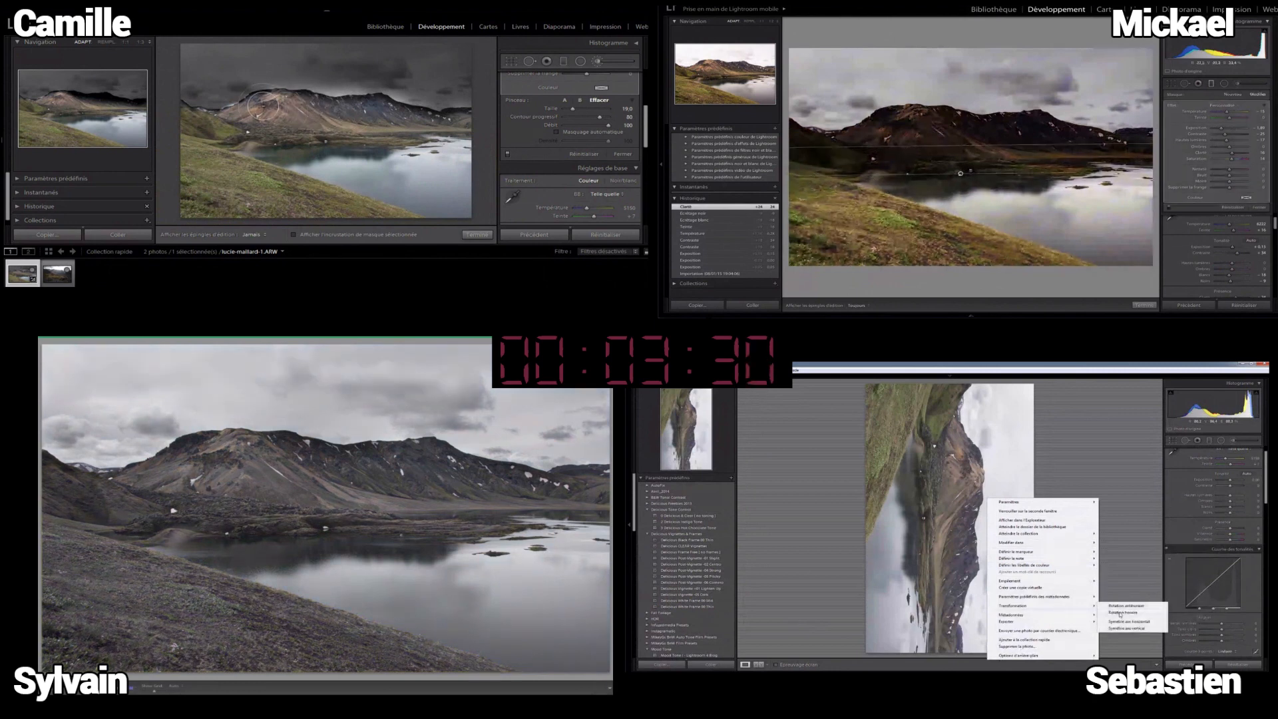
left_click(1119, 613)
left_click_drag(961, 173, 959, 150)
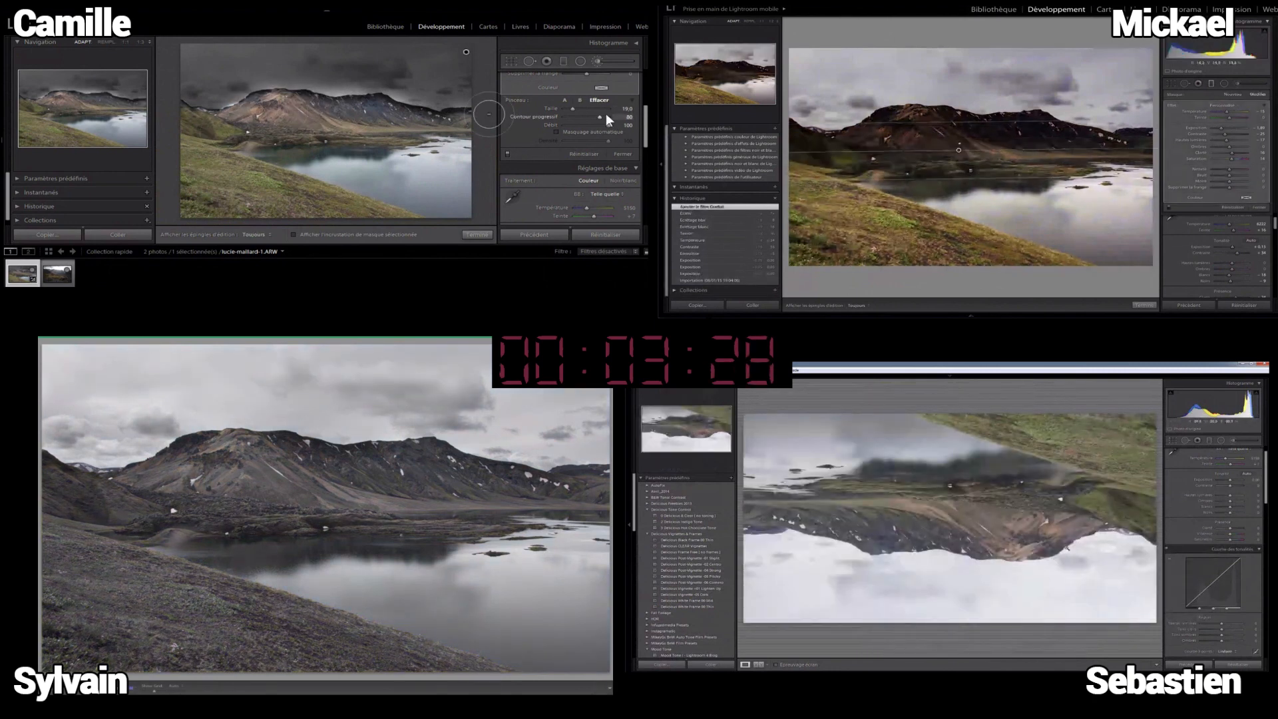
Step: Reset the sky mask's exposure, clarity and saturation, and rotate the upside-down lake photo another quarter turn clockwise
right_click(1066, 547)
left_click_drag(645, 126, 645, 91)
mouse_move(1149, 494)
double_click(566, 123)
left_click_drag(958, 150, 959, 128)
left_click(1198, 501)
double_click(565, 157)
double_click(563, 165)
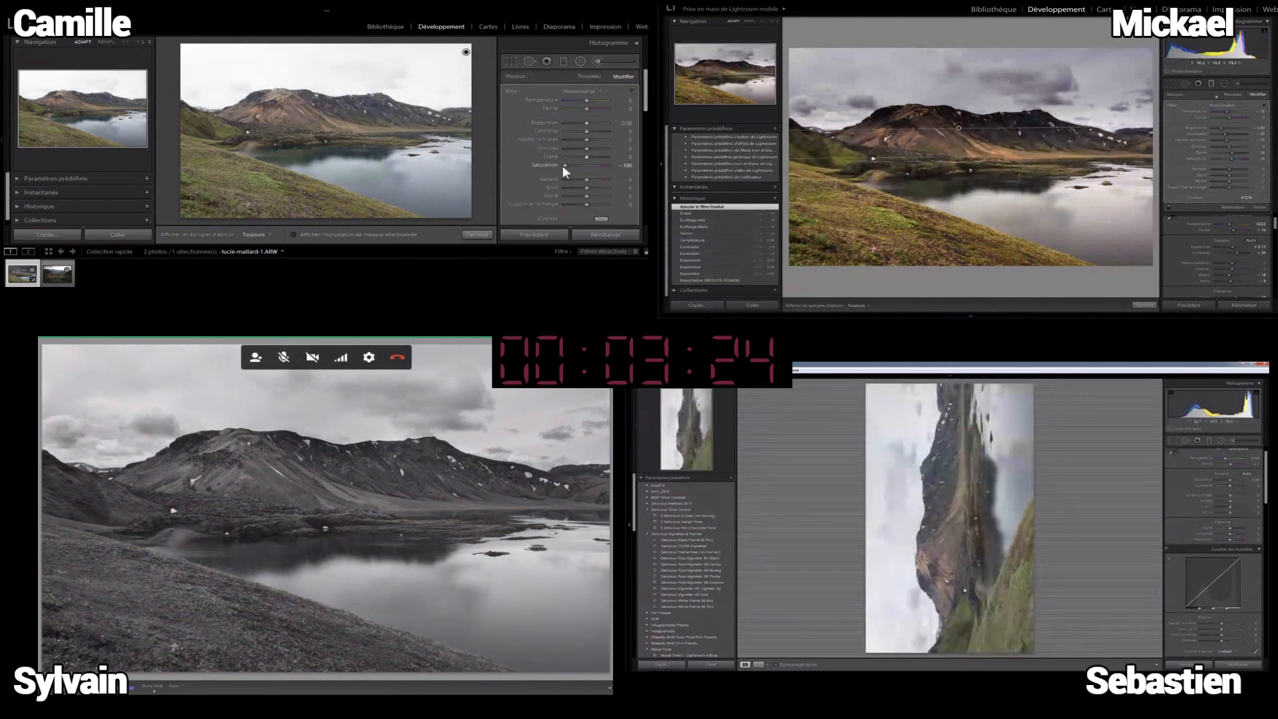
Step: Turn the sideways lake photo clockwise back to upright and lower the sky mask's exposure and highlights
right_click(990, 494)
left_click_drag(585, 123, 571, 140)
mouse_move(1088, 599)
left_click_drag(1225, 135, 1231, 134)
left_click(1131, 606)
Step: Open the crop overlay on the lake photo and set the sky mask's contrast to 100 and exposure to -1.21
key("r")
left_click_drag(585, 149, 606, 135)
left_click(577, 122)
left_click_drag(578, 122, 579, 122)
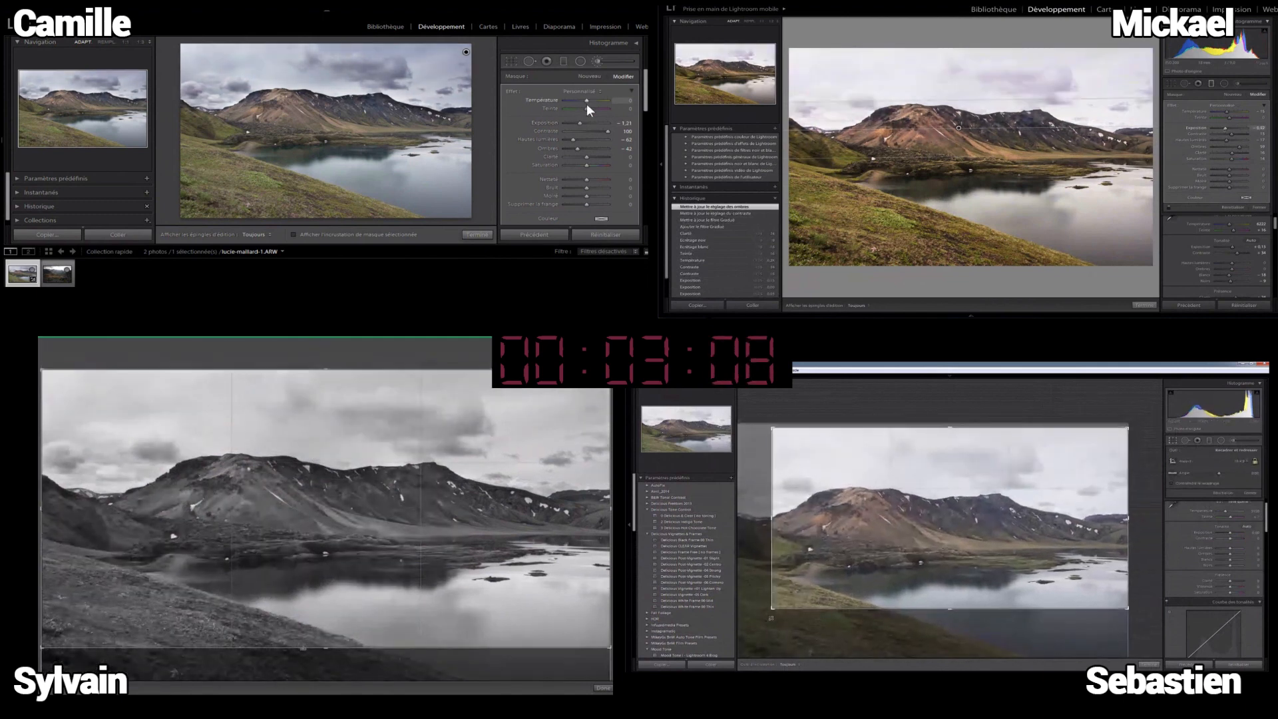
Step: Leave the sky mask and fine-tune the lake photo's overall exposure, contrast, clarity, highlights, shadows and whites, with blacks at -7
left_click(596, 62)
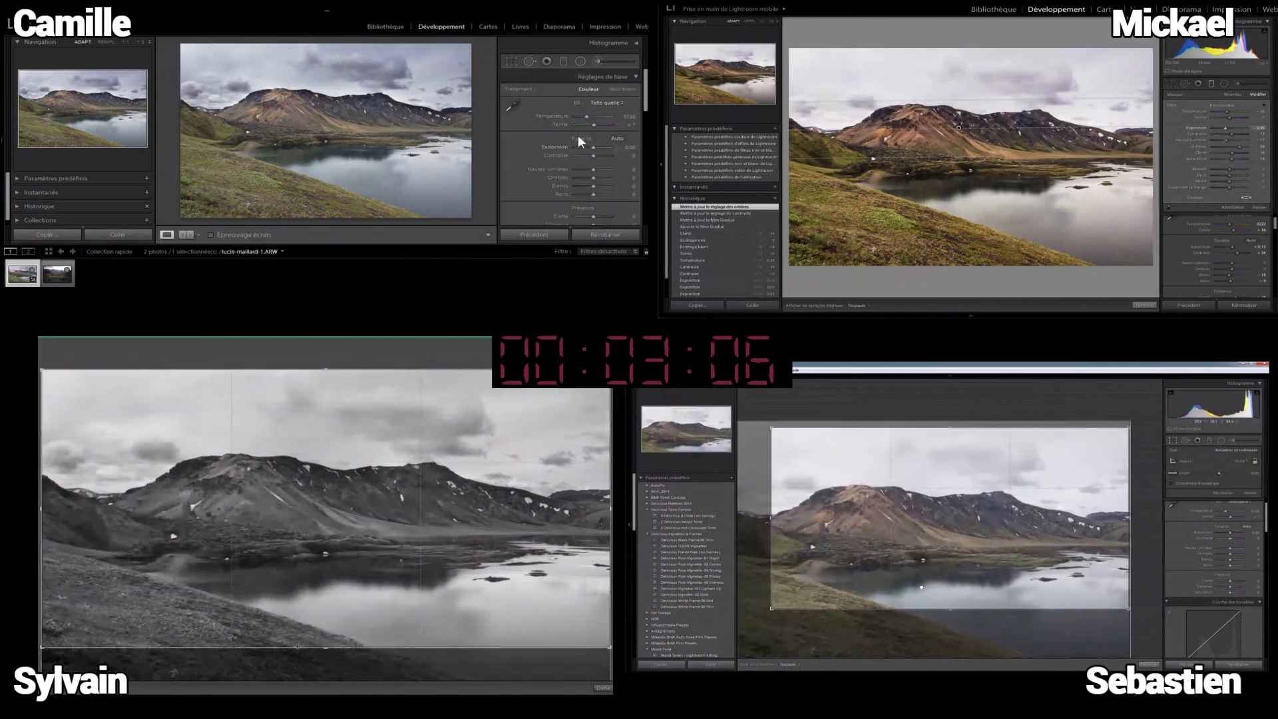
left_click(590, 146)
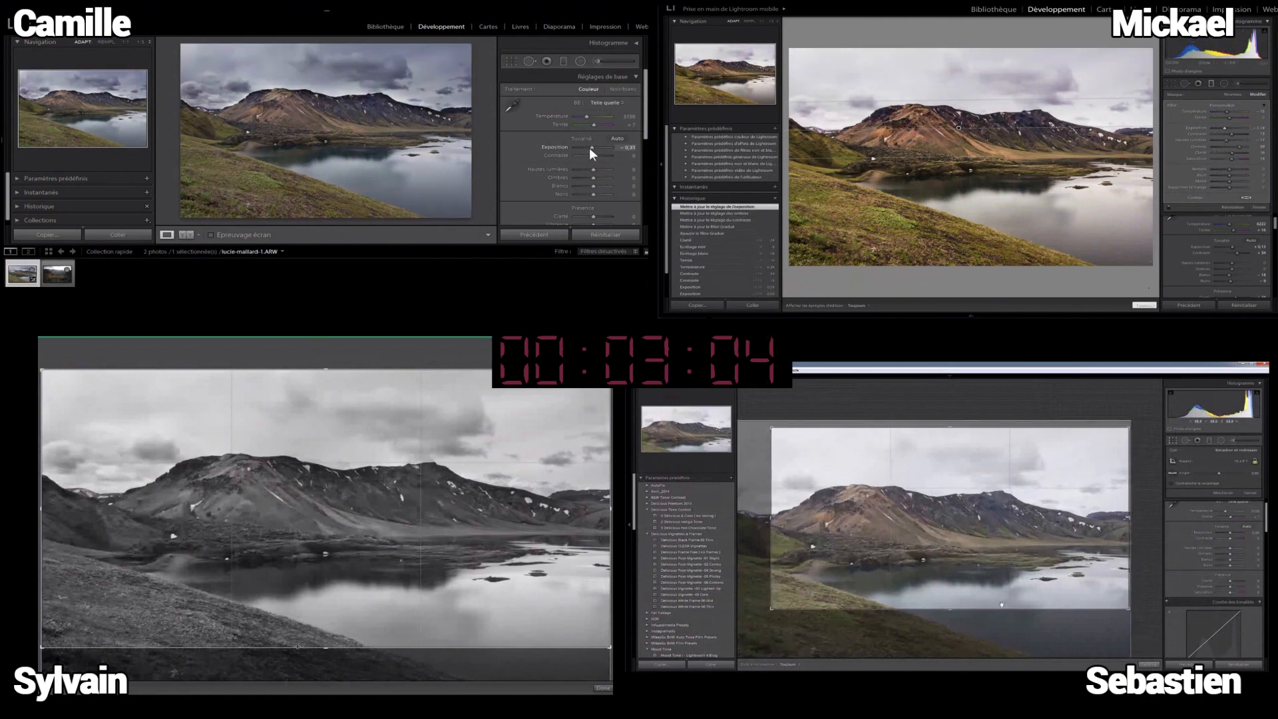
left_click_drag(590, 155, 596, 153)
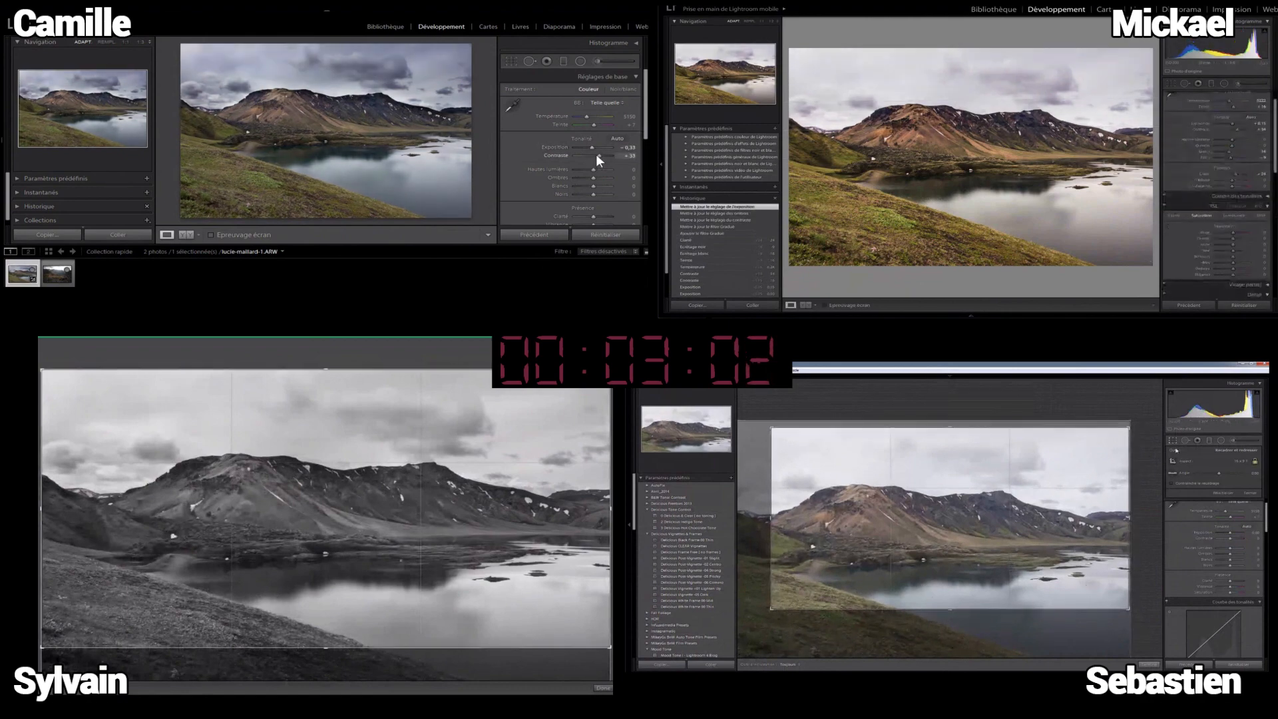
left_click_drag(644, 118, 597, 158)
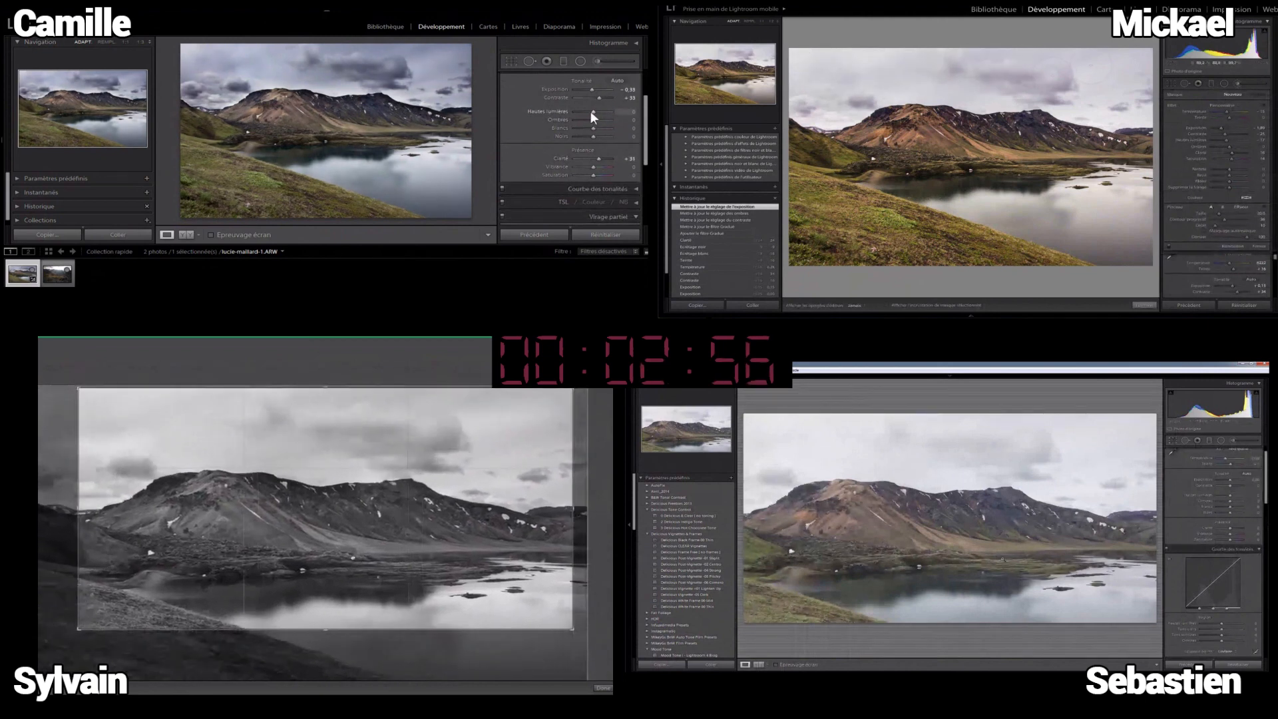
mouse_move(588, 113)
left_mouse_down()
mouse_move(589, 135)
mouse_move(593, 89)
left_mouse_up()
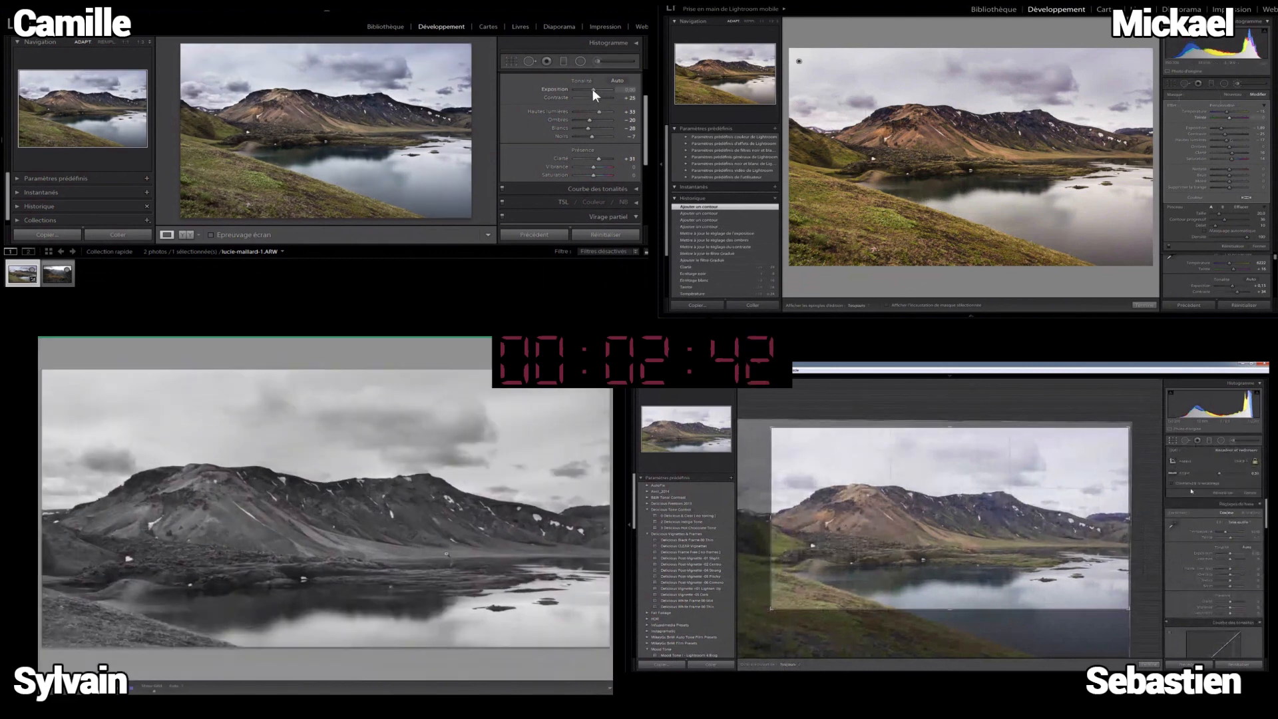
Step: Darken the lake photo's corners with a slight negative post-crop vignette amount
scroll(644, 109, "down", 5)
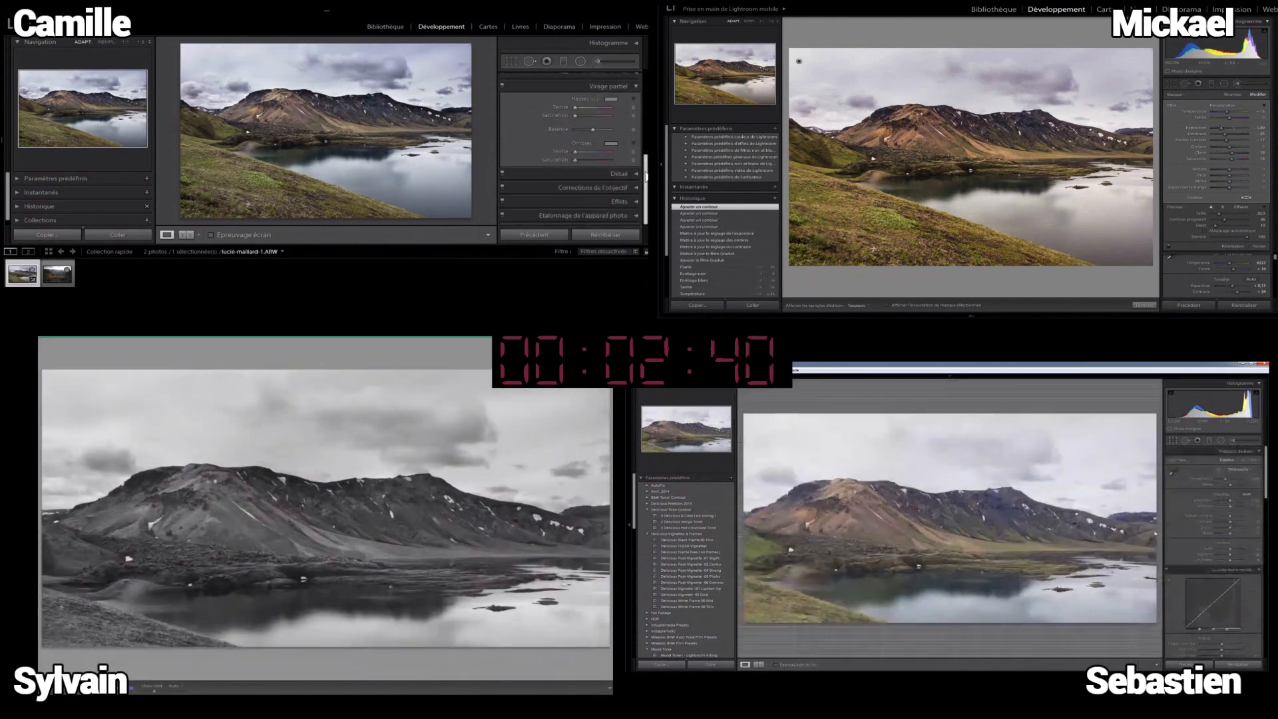
left_click(628, 85)
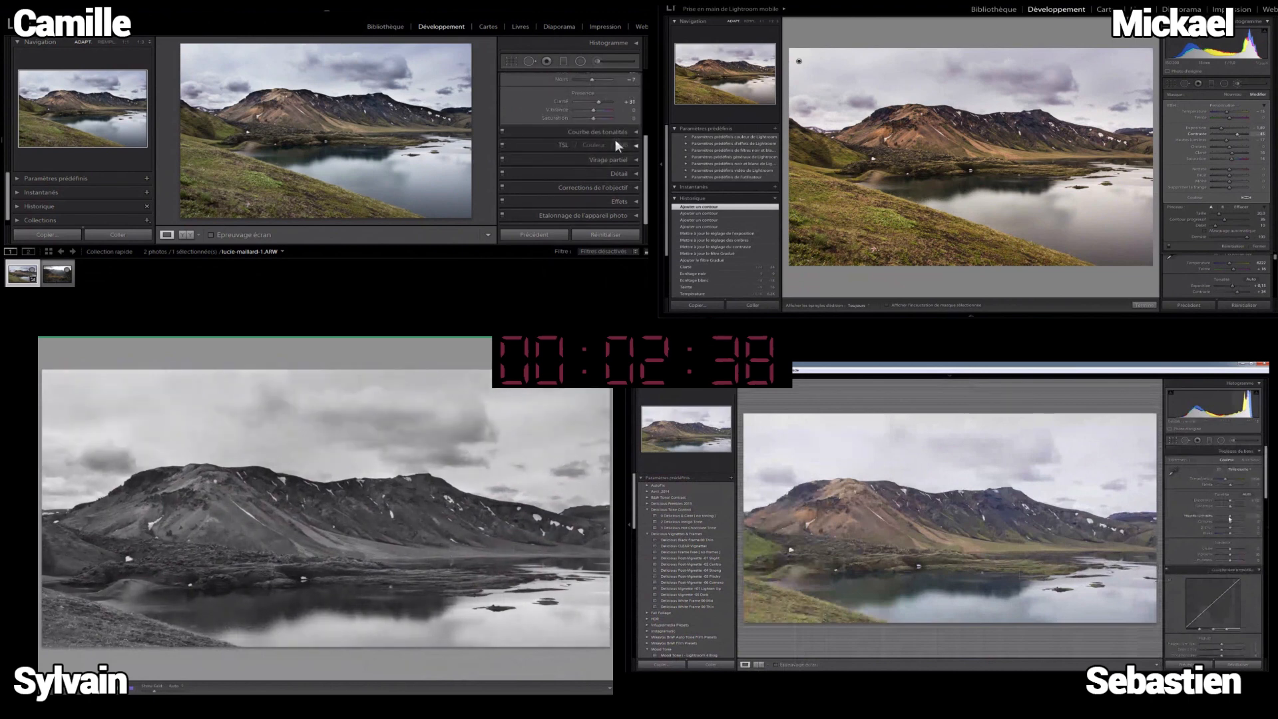
left_click(619, 201)
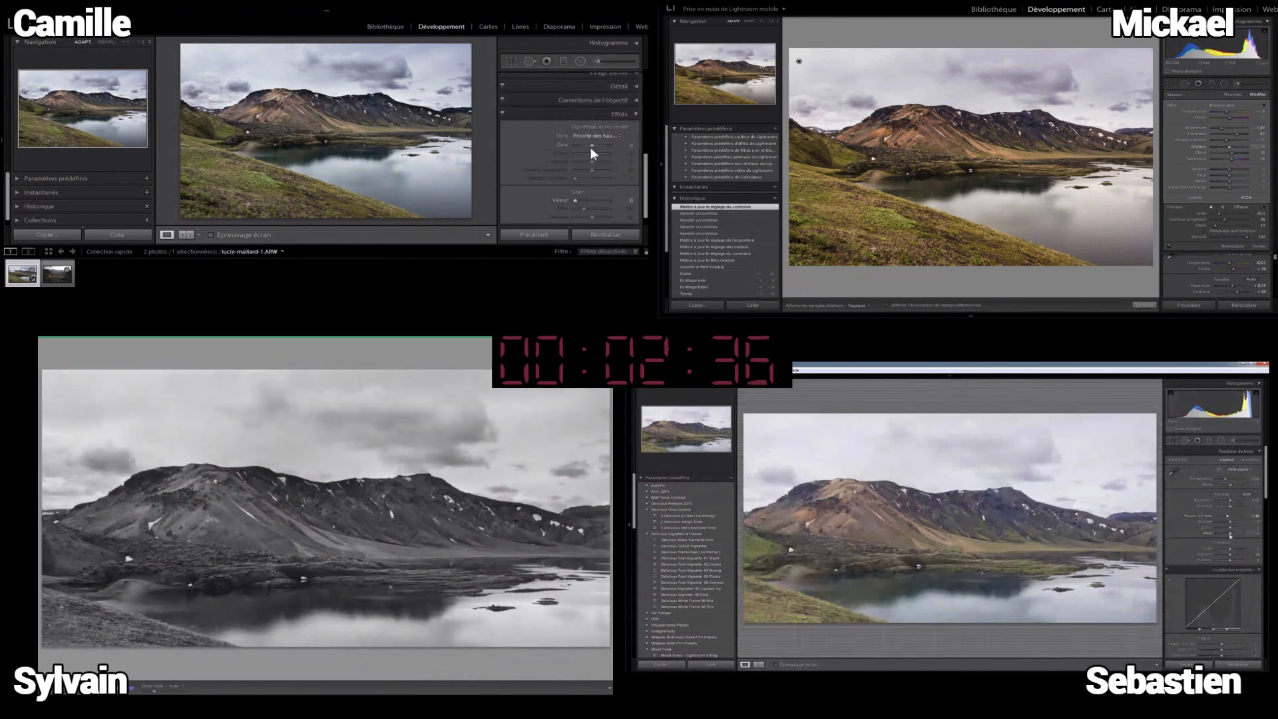
left_click_drag(589, 144, 588, 145)
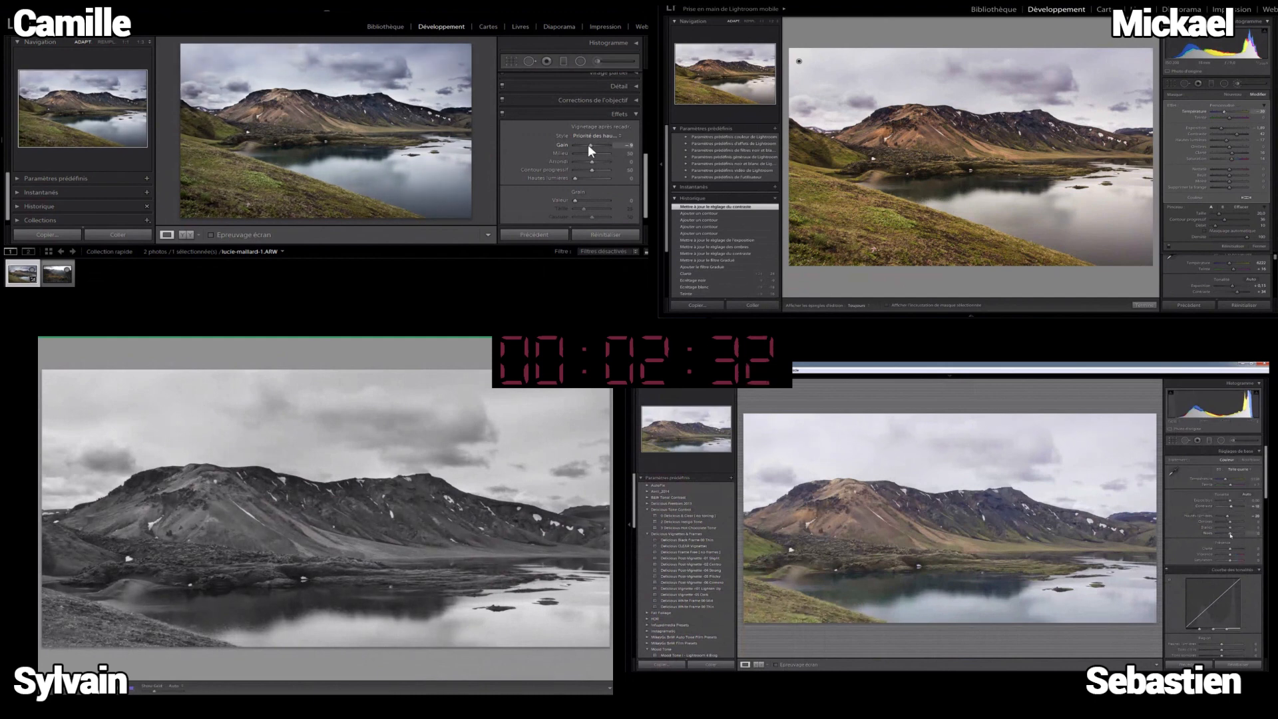
Step: Start cropping the vignetted lake photo and release the crop's locked aspect ratio
left_click(511, 62)
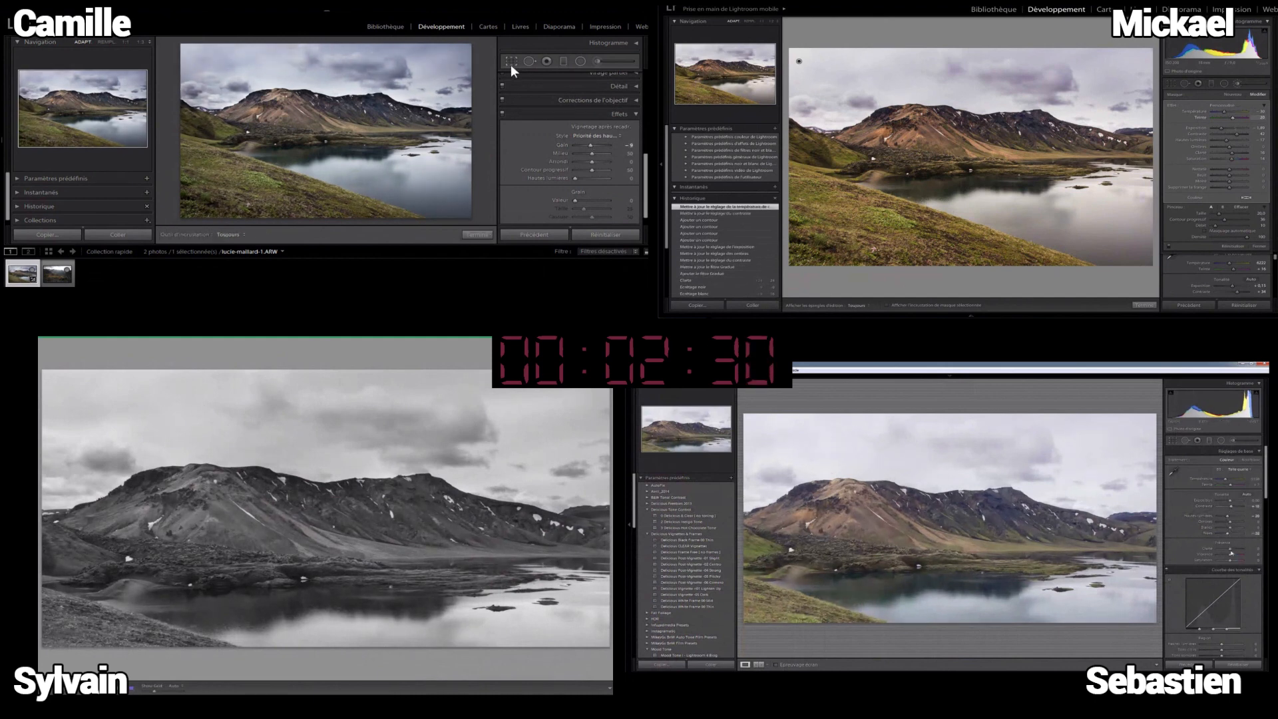
left_click_drag(470, 44, 372, 103)
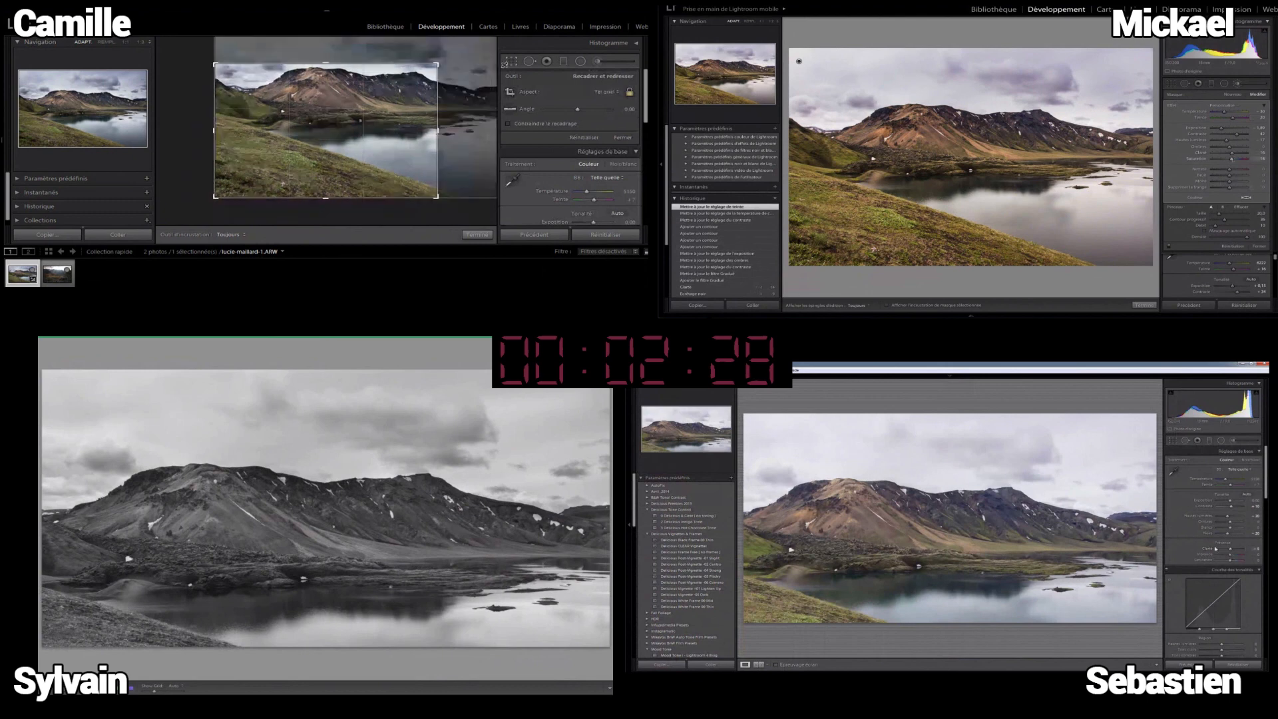
left_click_drag(438, 65, 306, 74)
right_click(333, 74)
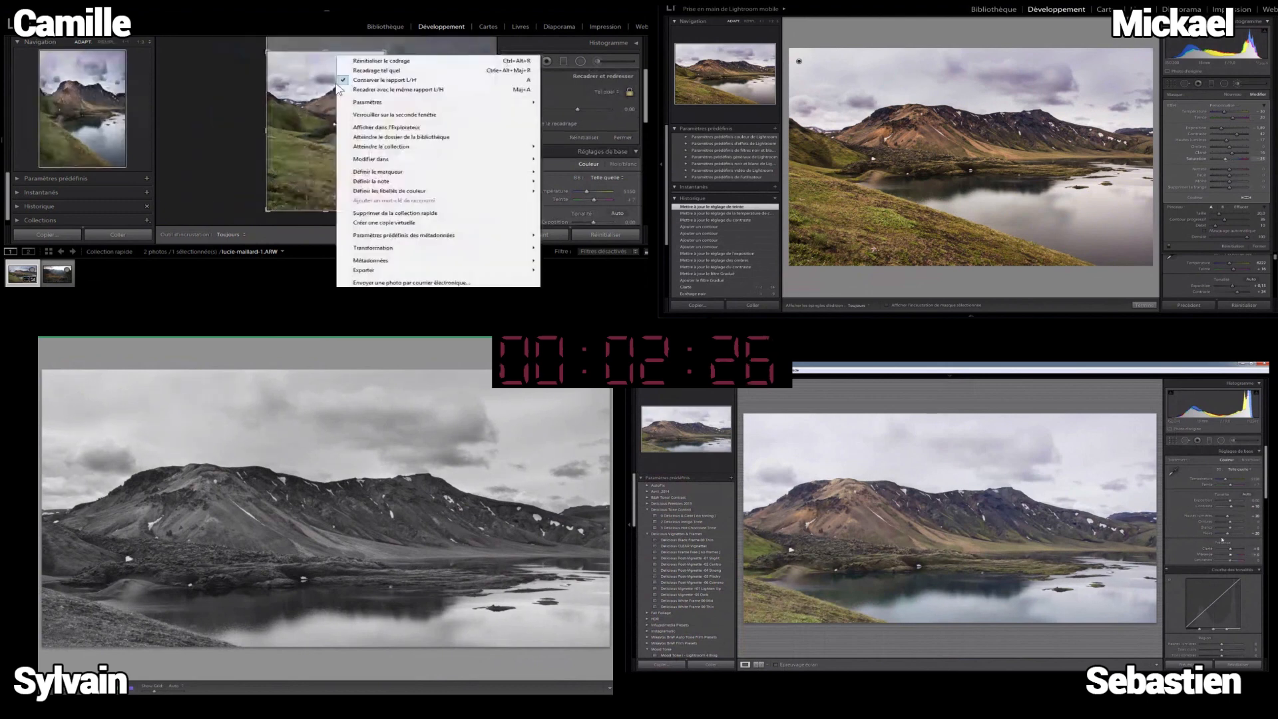
left_click(379, 80)
Step: Crop the lake photo to a full-width panoramic format by trimming the sky and grassy foreground, and adjust the other photo's tone curve
left_click_drag(383, 53, 472, 49)
left_click_drag(328, 213, 329, 194)
left_click_drag(1218, 547, 1231, 545)
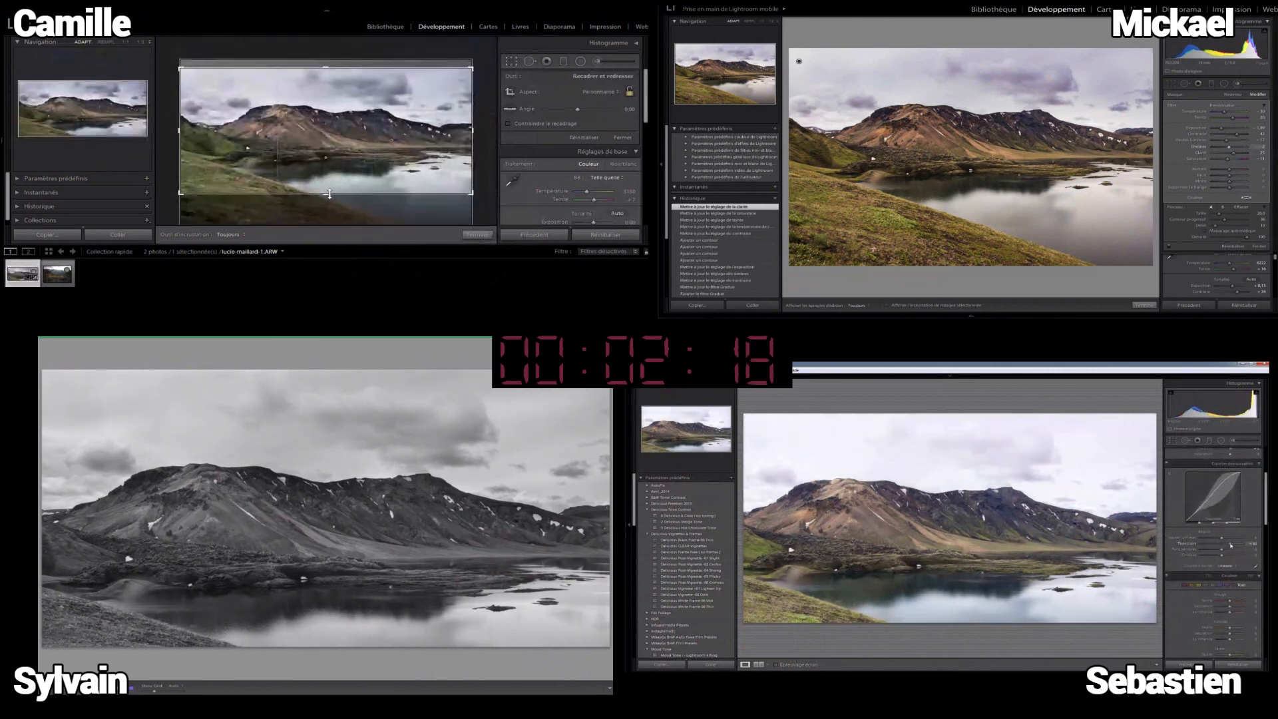
left_click_drag(330, 194, 327, 203)
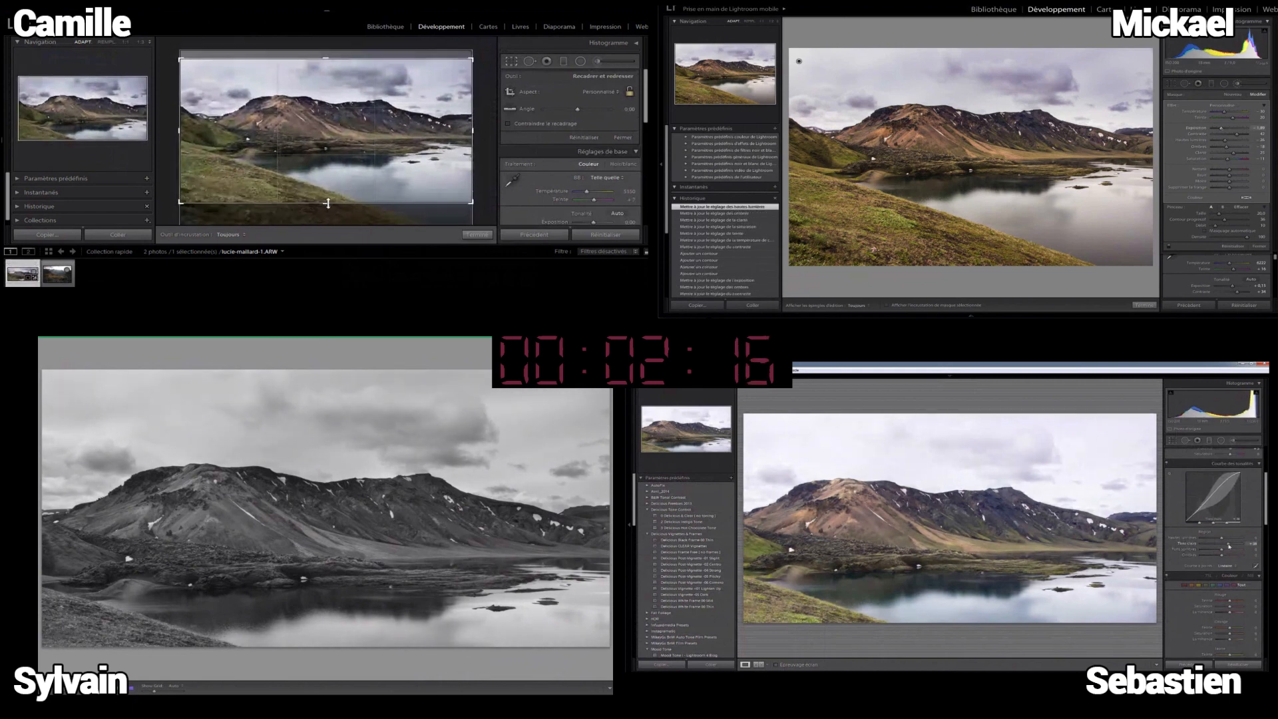
left_click(513, 60)
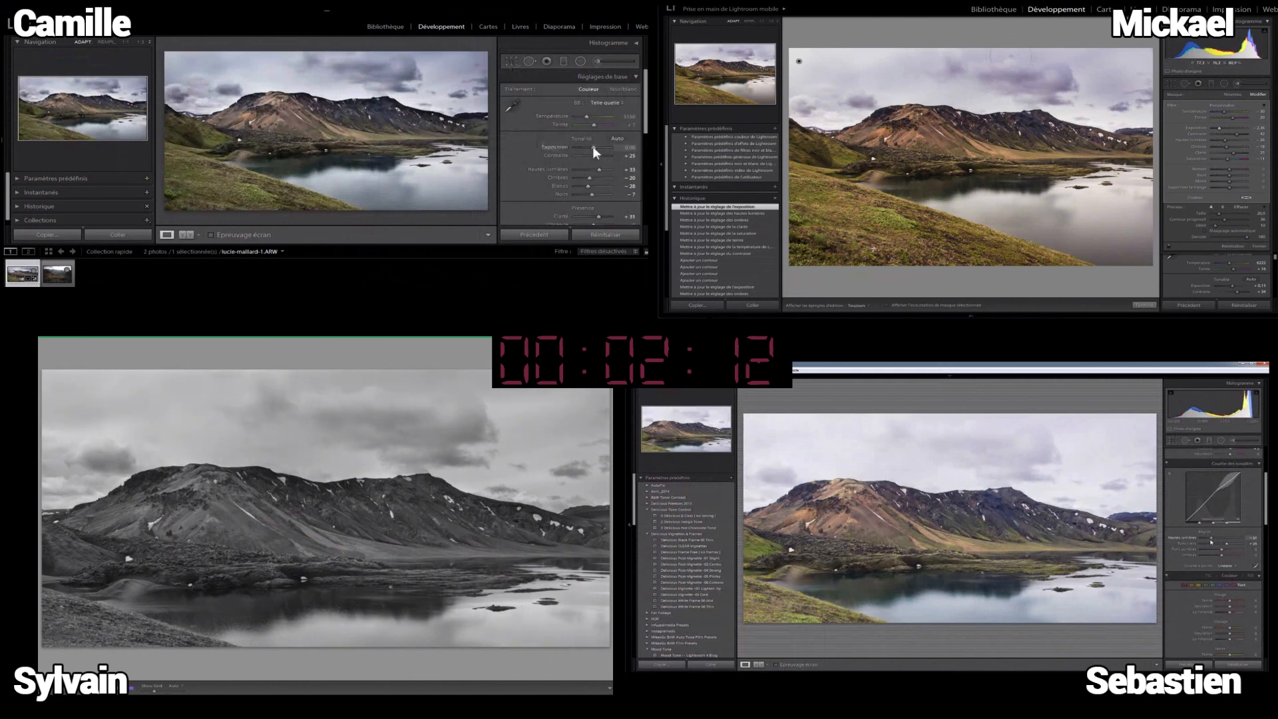
Step: Raise the cropped photo's contrast and paint a new brush mask over the mountain with exposure -4.00, clarity -100 and saturation -100
left_click_drag(593, 147, 599, 155)
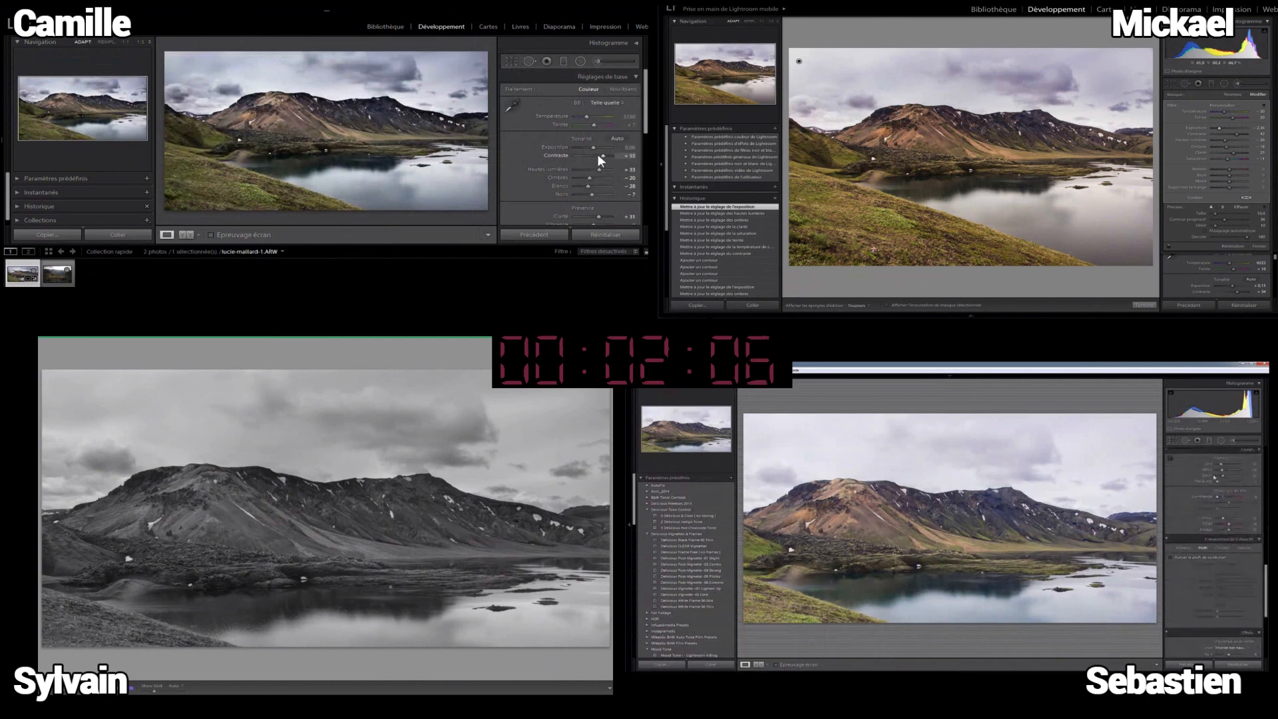
left_click(599, 61)
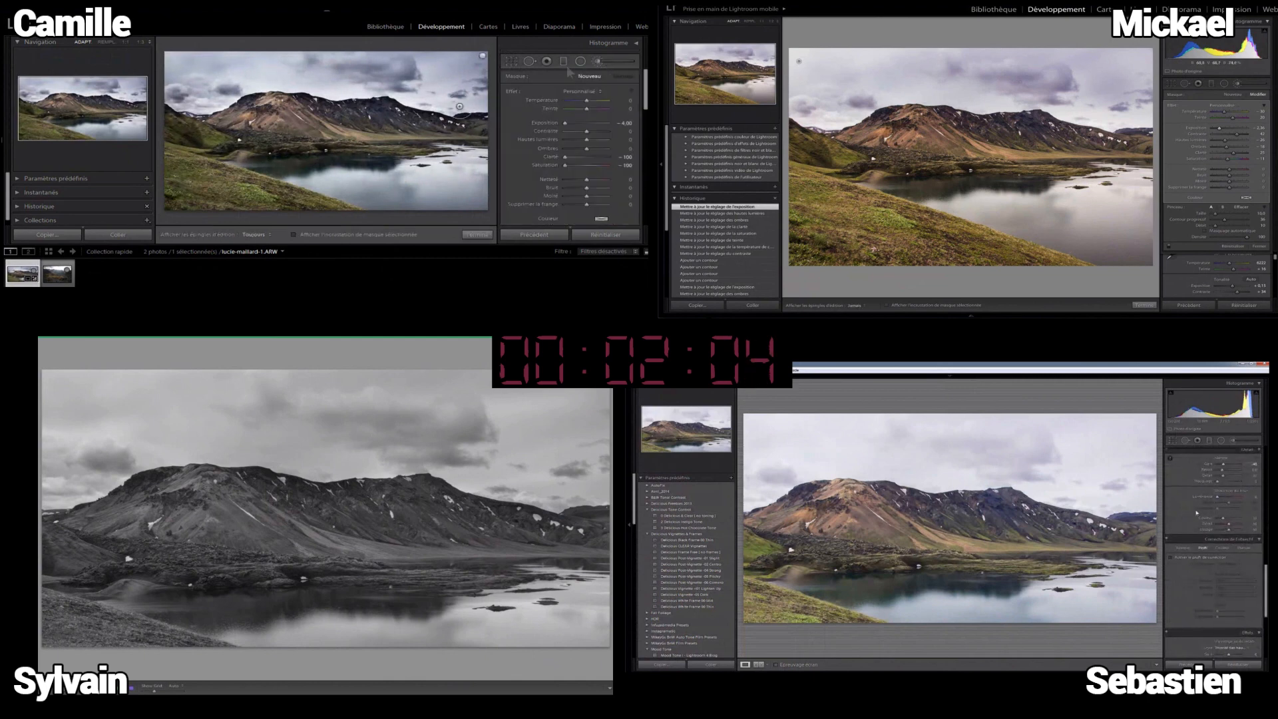
mouse_move(478, 127)
left_mouse_down()
mouse_move(378, 114)
mouse_move(418, 139)
mouse_move(386, 147)
mouse_move(362, 130)
mouse_move(301, 125)
mouse_move(322, 124)
mouse_move(306, 111)
mouse_move(251, 108)
mouse_move(215, 132)
mouse_move(374, 136)
mouse_move(317, 119)
mouse_move(171, 134)
left_mouse_up()
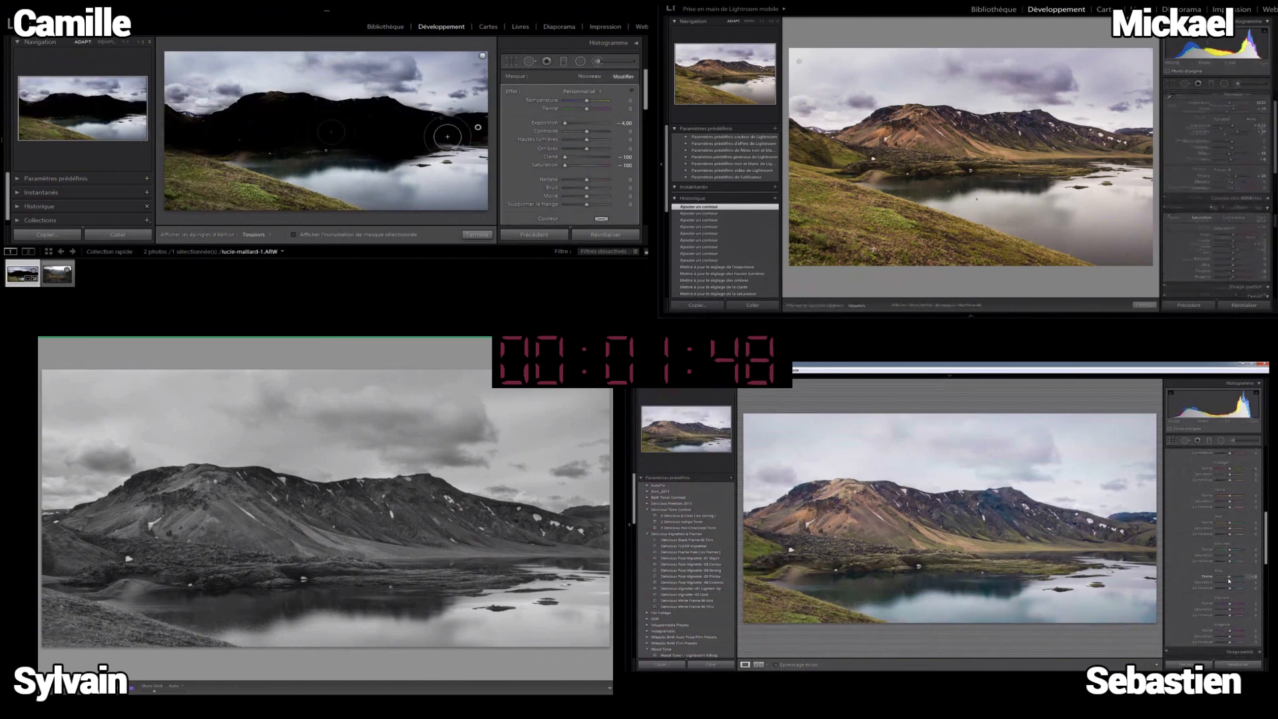
Step: Reset the mountain mask's exposure, clarity and saturation, then raise its clarity and contrast and set exposure to -0.22
double_click(565, 121)
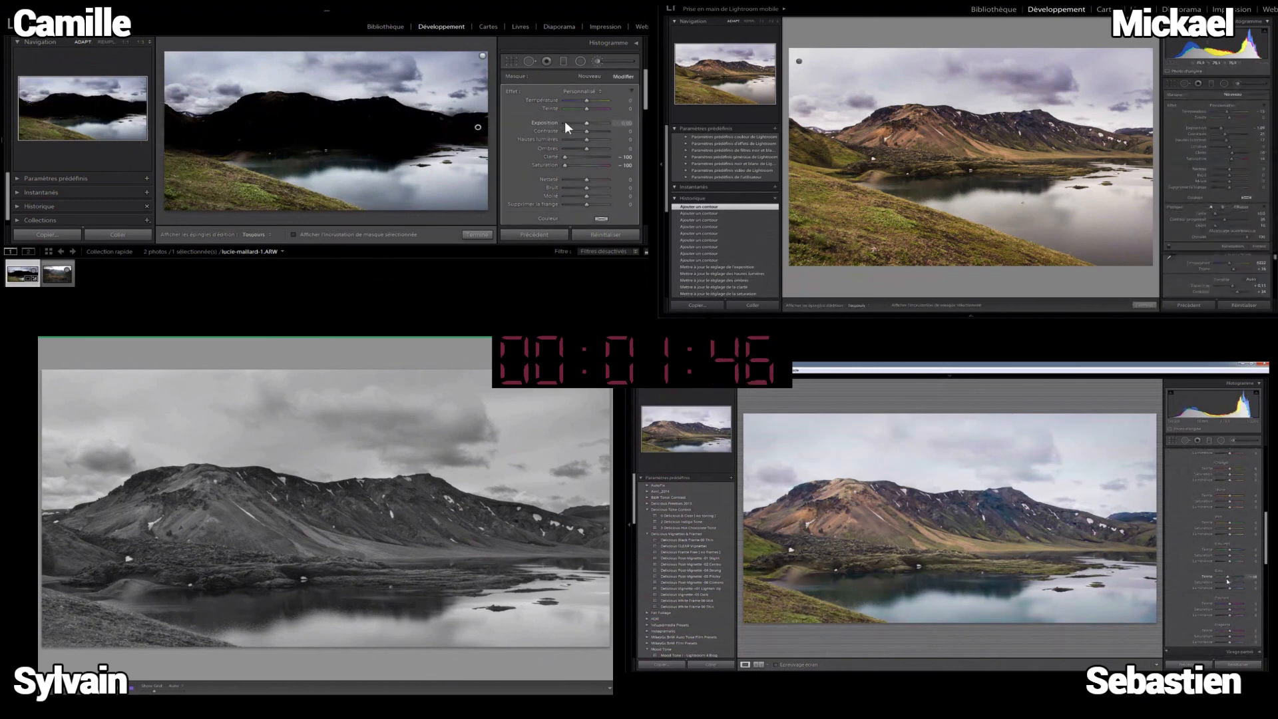
double_click(564, 156)
double_click(565, 163)
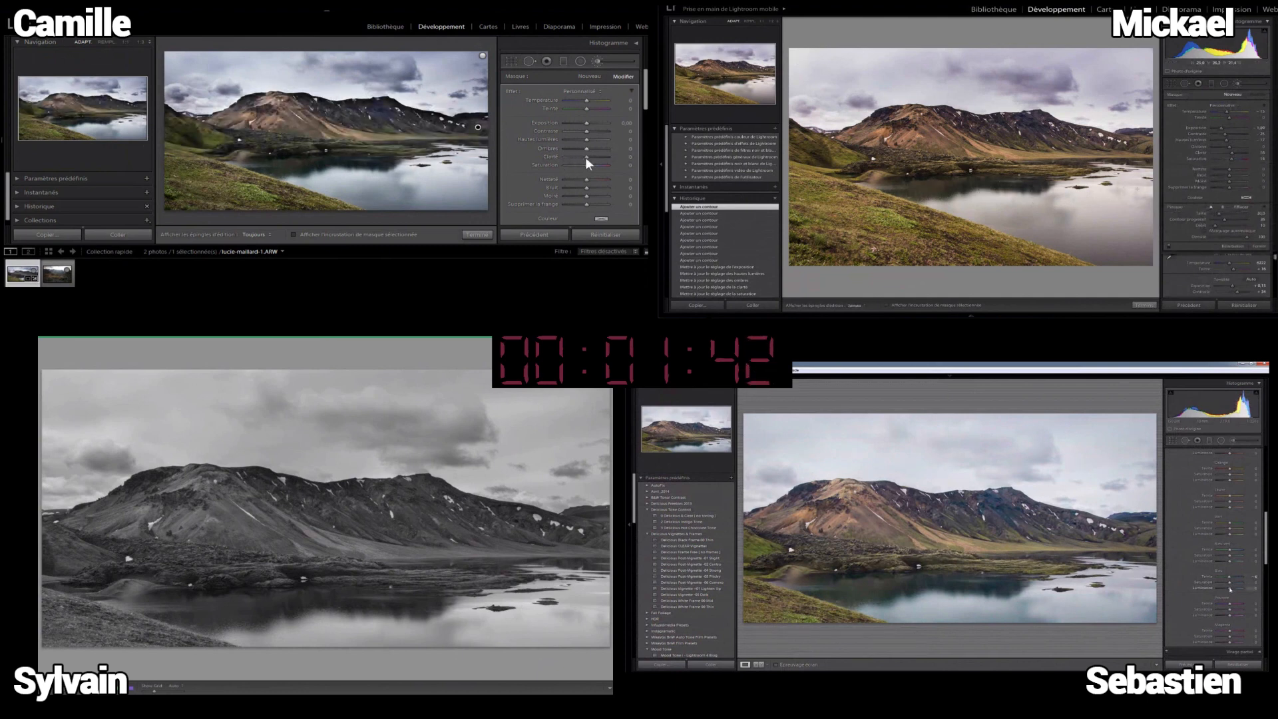
left_click_drag(589, 156, 583, 122)
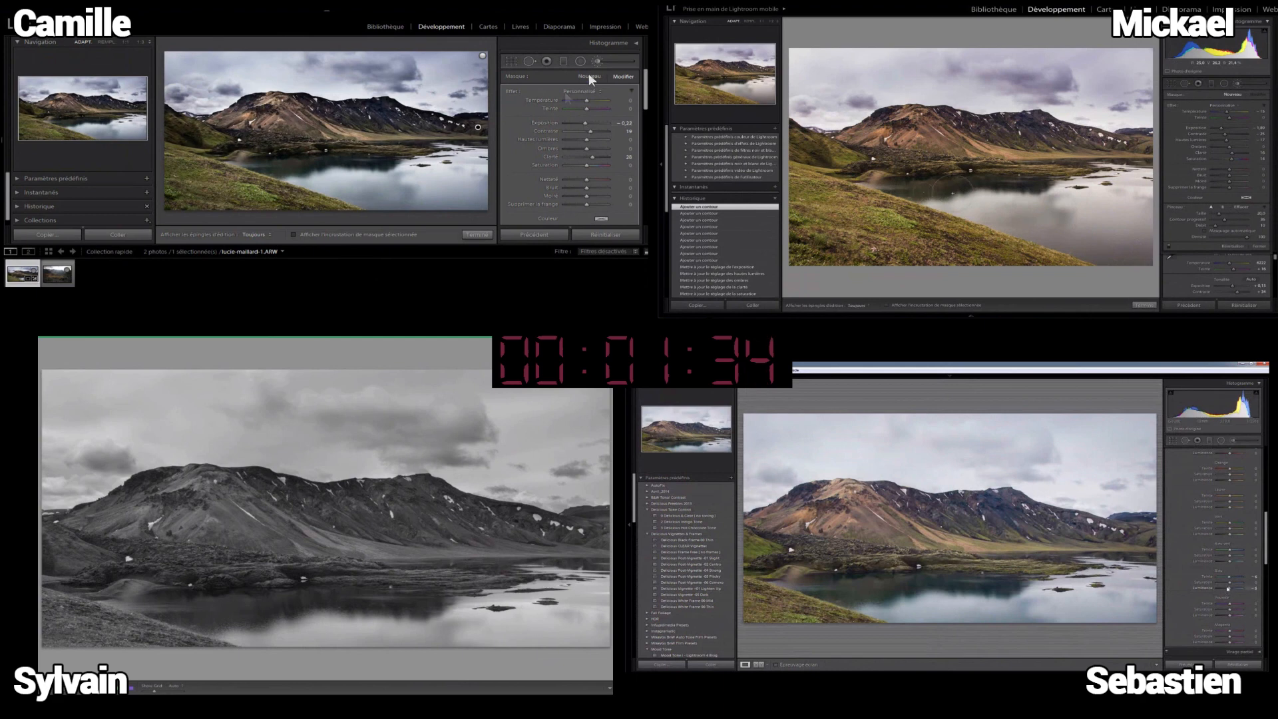
Step: Paint a new brush mask over the lake with exposure -4.00, clarity -100 and saturation -100, and raise the other photo's mask exposure and saturation
left_click(583, 75)
mouse_move(484, 199)
left_mouse_down()
mouse_move(461, 192)
mouse_move(484, 154)
mouse_move(387, 157)
left_mouse_up()
scroll(703, 590, "down", 8)
left_click_drag(1222, 128, 1235, 128)
mouse_move(472, 169)
left_mouse_down()
mouse_move(419, 158)
mouse_move(400, 177)
mouse_move(320, 171)
left_mouse_up()
left_click_drag(1231, 159, 1237, 159)
mouse_move(319, 171)
left_mouse_down()
mouse_move(461, 205)
mouse_move(384, 198)
left_mouse_up()
Step: Add a graduated filter over the sky just above the mountain ridge in the uncropped lake photo
left_click(1208, 440)
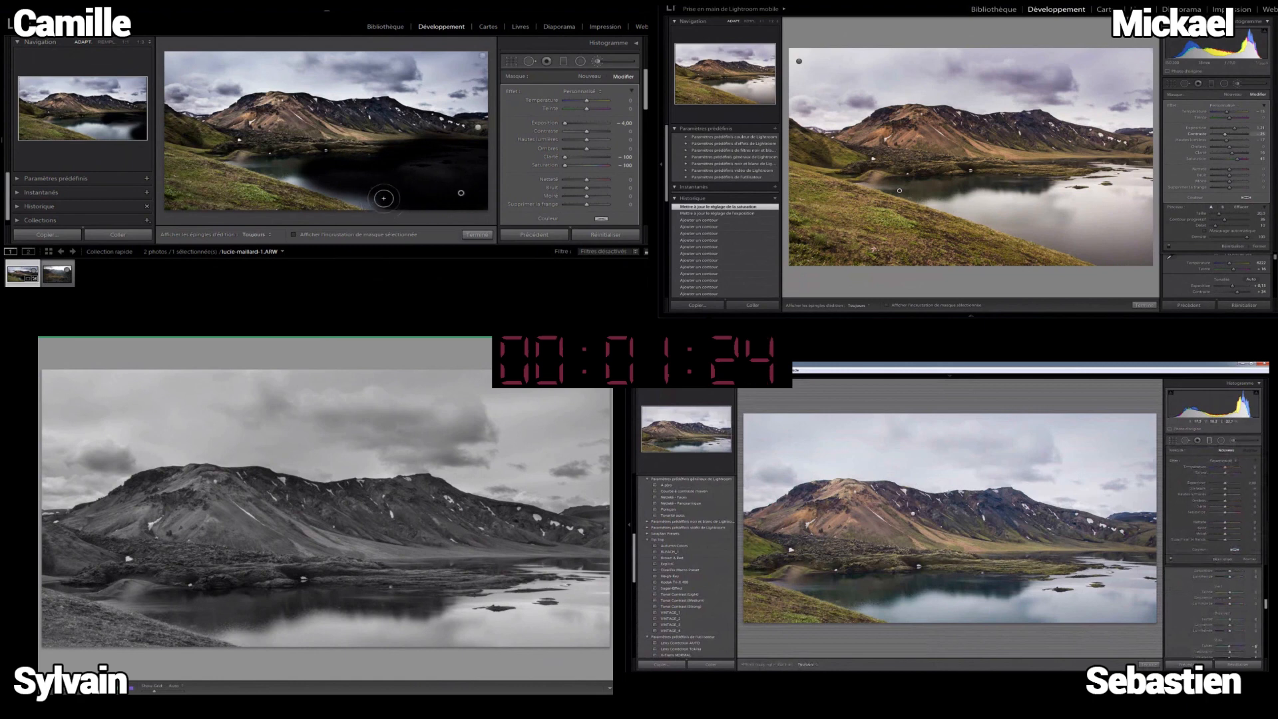
left_click_drag(950, 494, 944, 476)
scroll(383, 199, "up", 3)
Step: Raise the contrast and cool the temperature of the other photo's brush mask, and extend the dark brush mask across the cropped photo's lake
left_click_drag(1224, 134, 1236, 134)
mouse_move(384, 199)
left_mouse_down()
mouse_move(249, 163)
mouse_move(389, 207)
mouse_move(308, 165)
left_mouse_up()
left_click_drag(1227, 112, 1223, 112)
left_click_drag(309, 166, 448, 176)
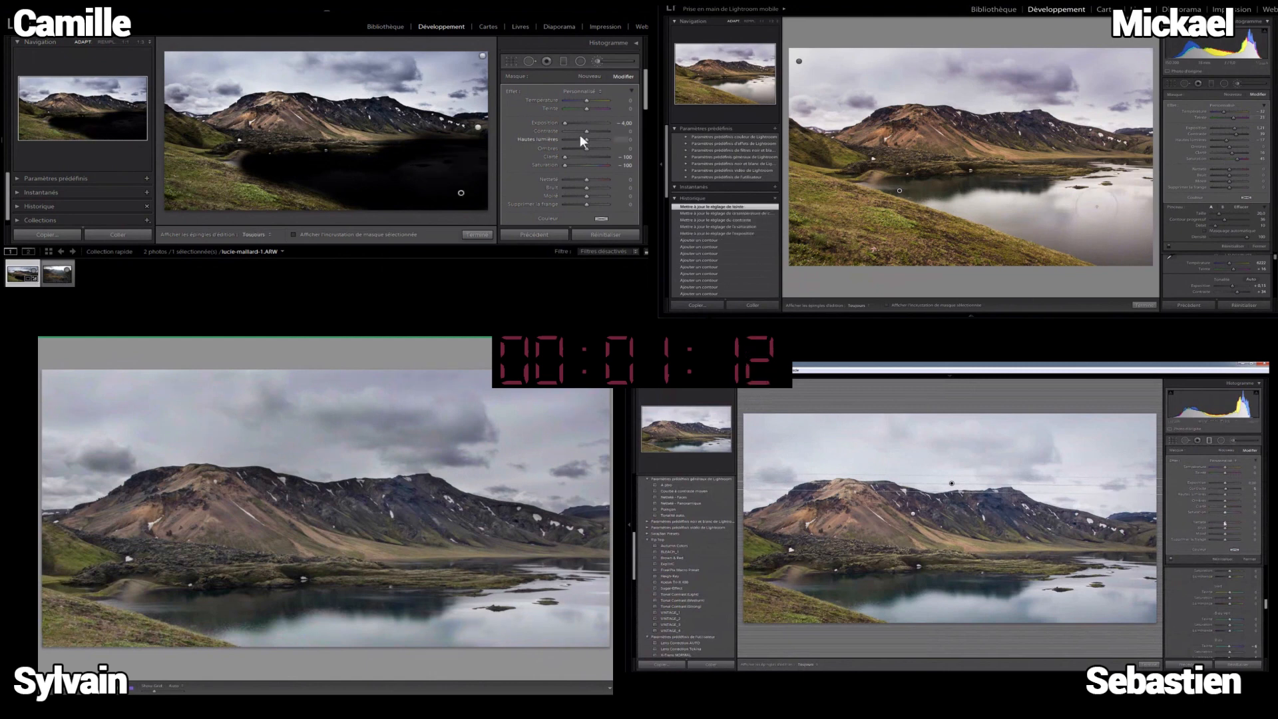
Step: Reset the lake mask's clarity, saturation and exposure, then set clarity to 42 and exposure to -0.31, raise its contrast and darken its shadows
double_click(561, 156)
double_click(565, 163)
double_click(567, 122)
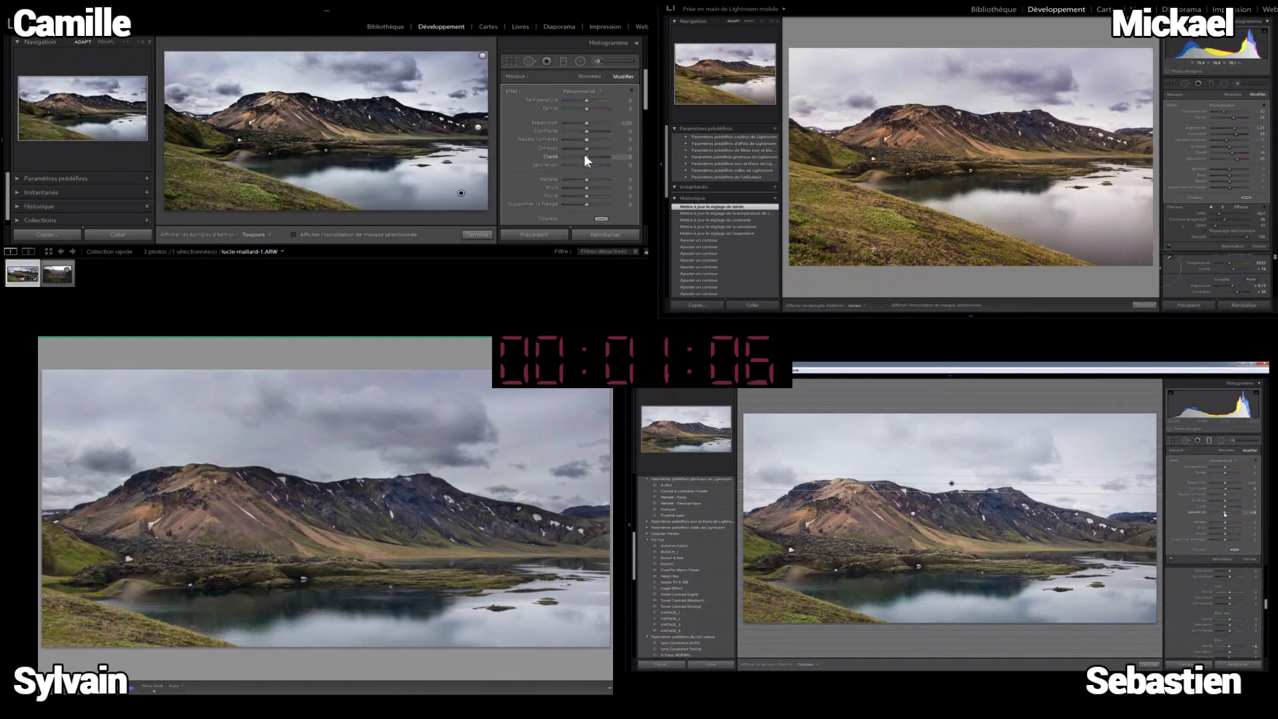
left_click_drag(597, 154, 597, 154)
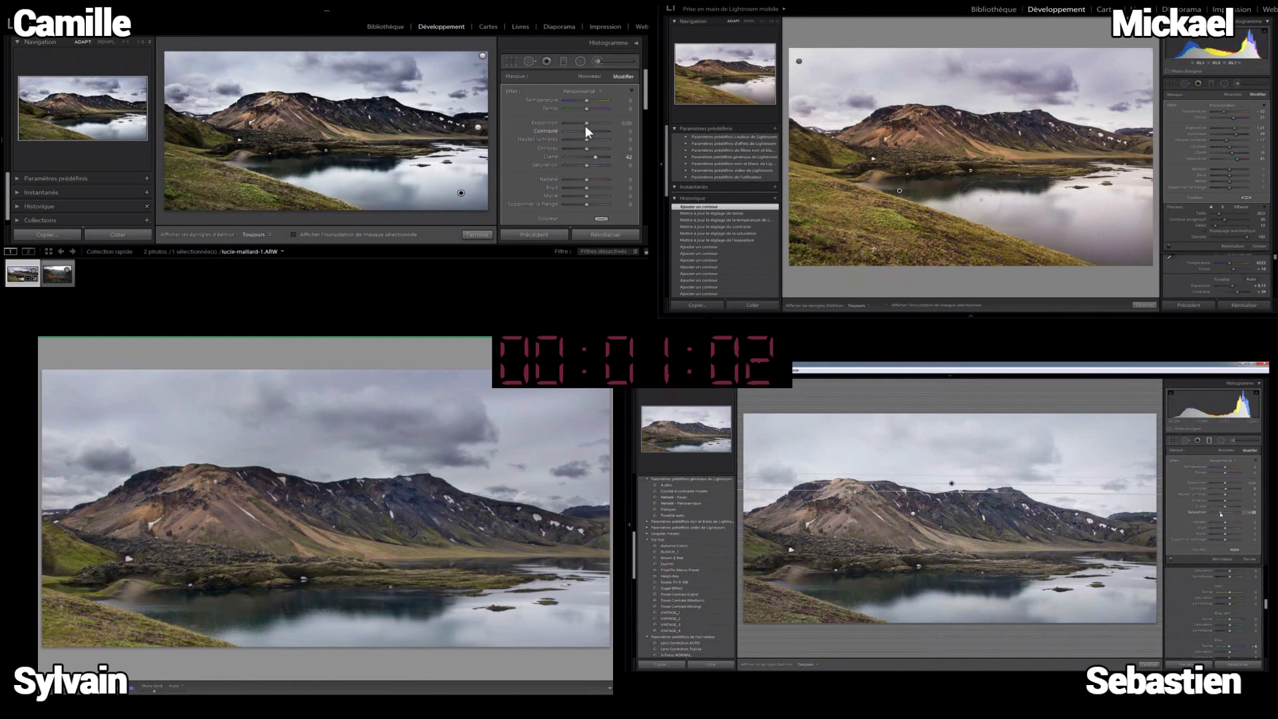
left_click_drag(583, 122, 582, 146)
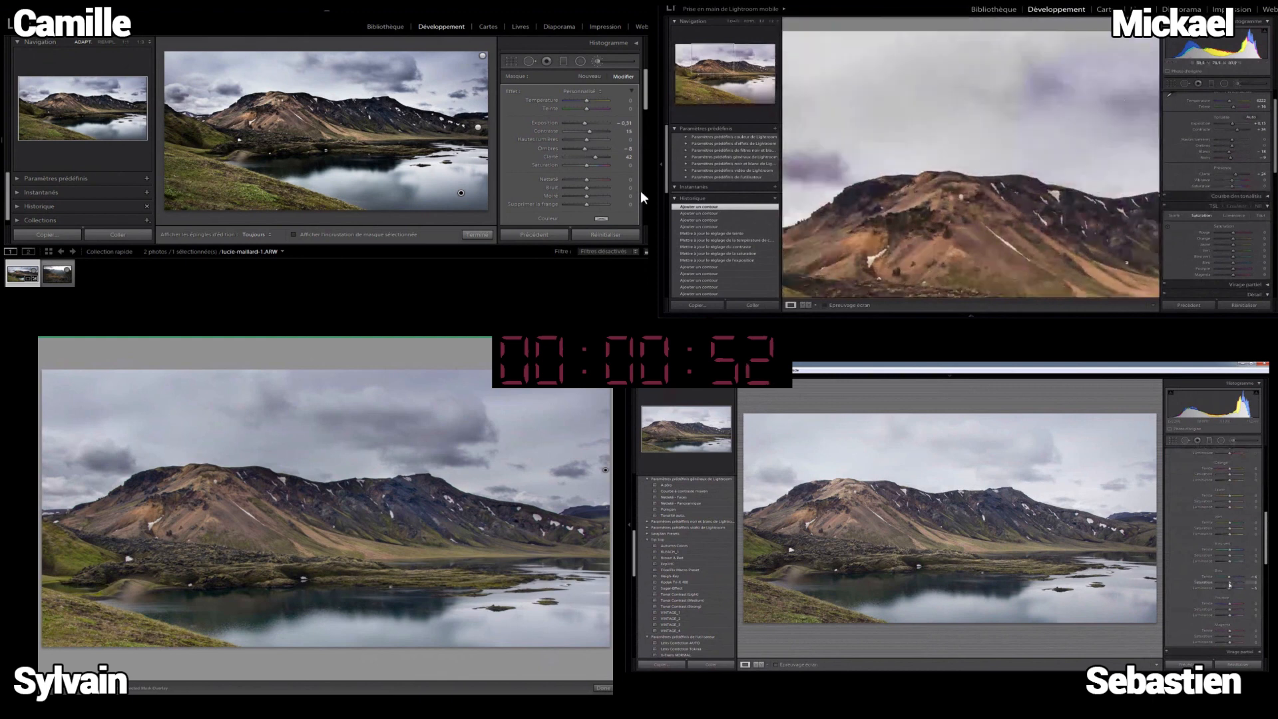
Step: Switch the lake mask's brush to erase mode
scroll(638, 190, "down", 3)
left_click(600, 116)
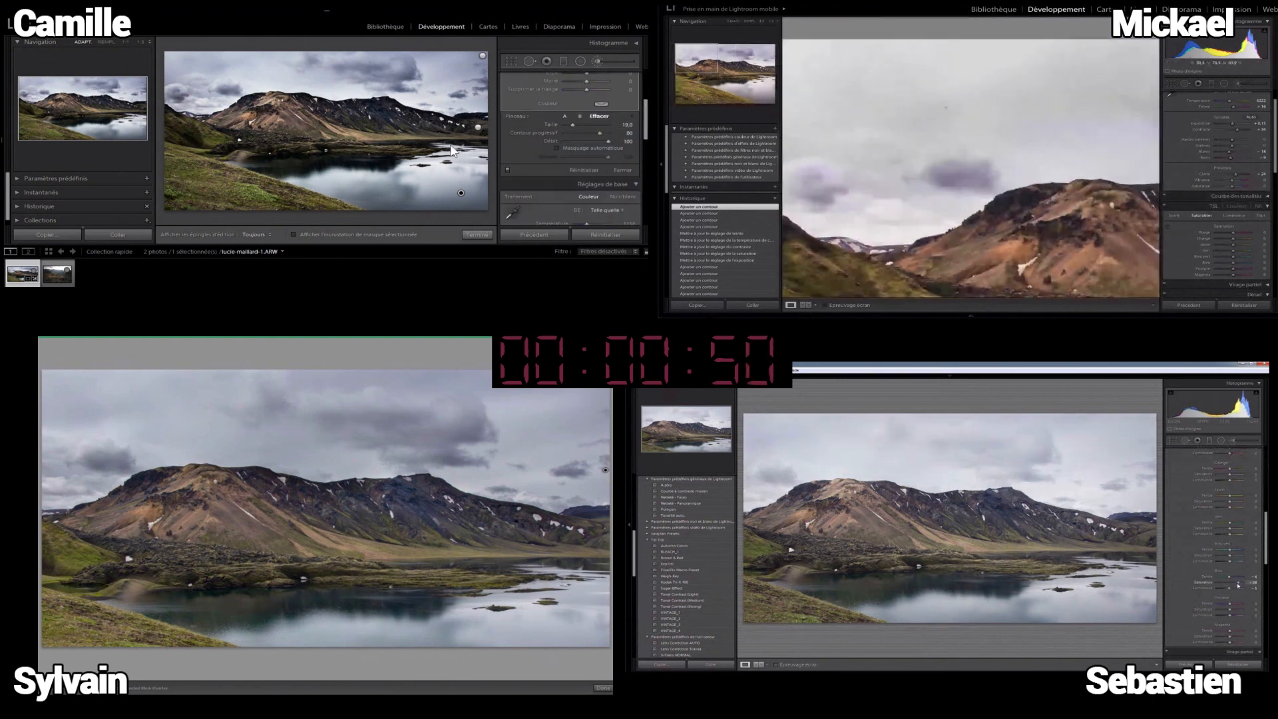